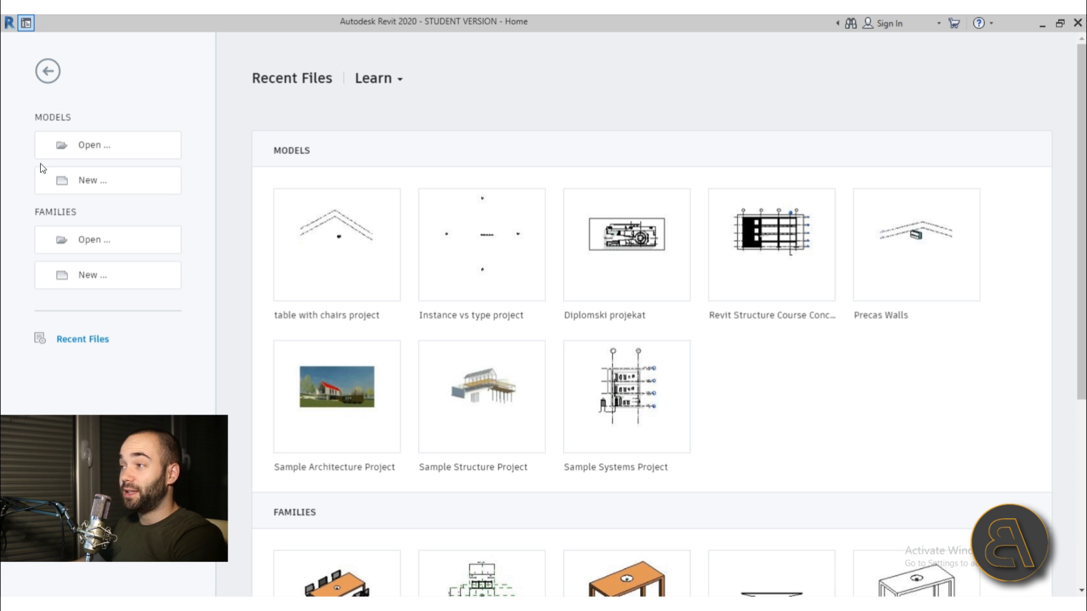
Create a new project from the Architectural Template.
click(93, 187)
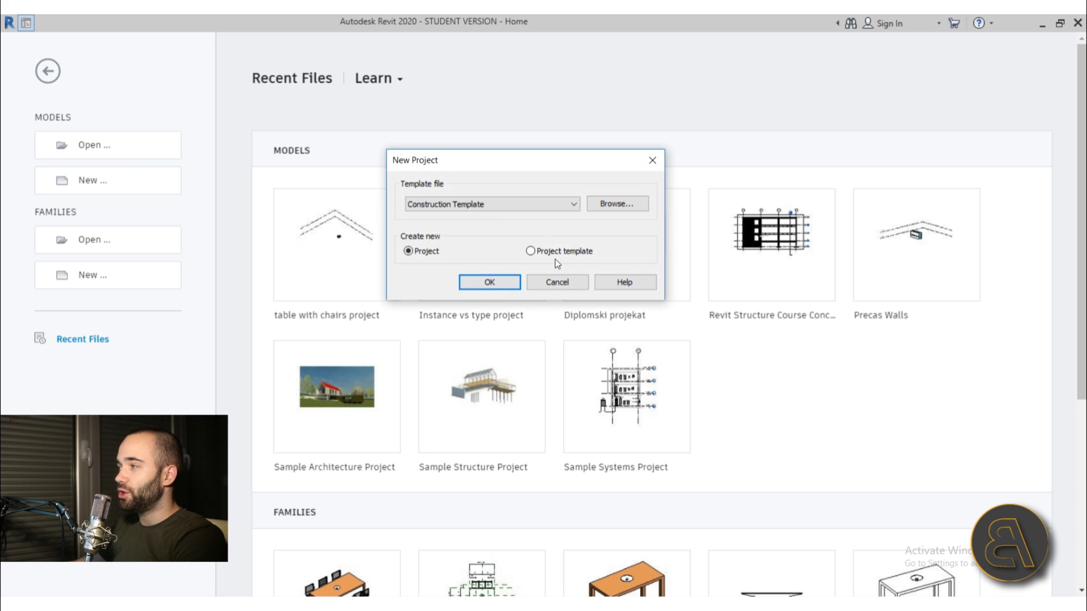
click(459, 207)
click(432, 237)
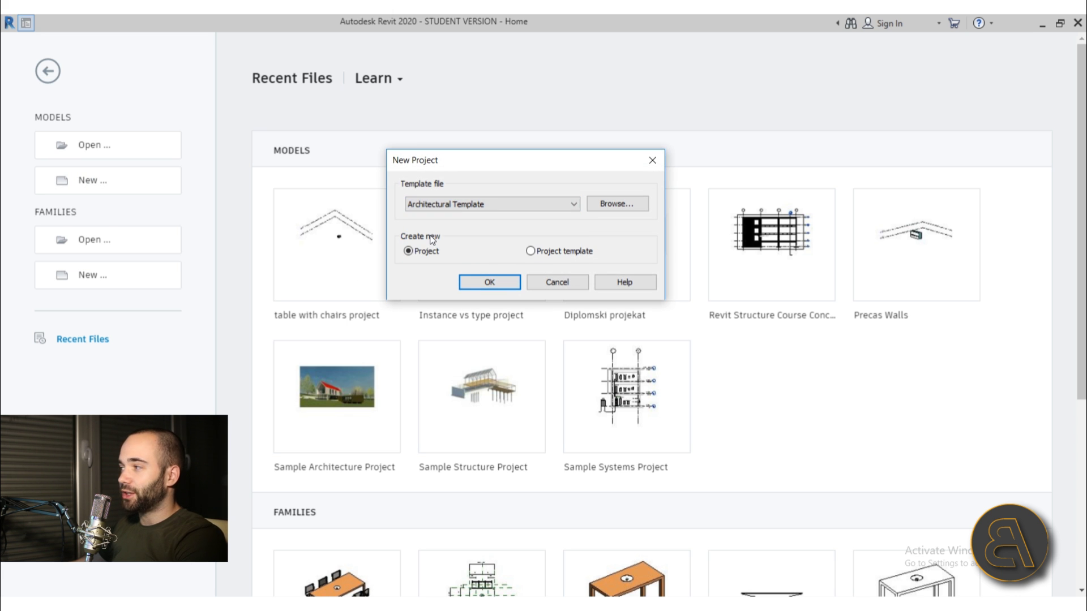
click(485, 283)
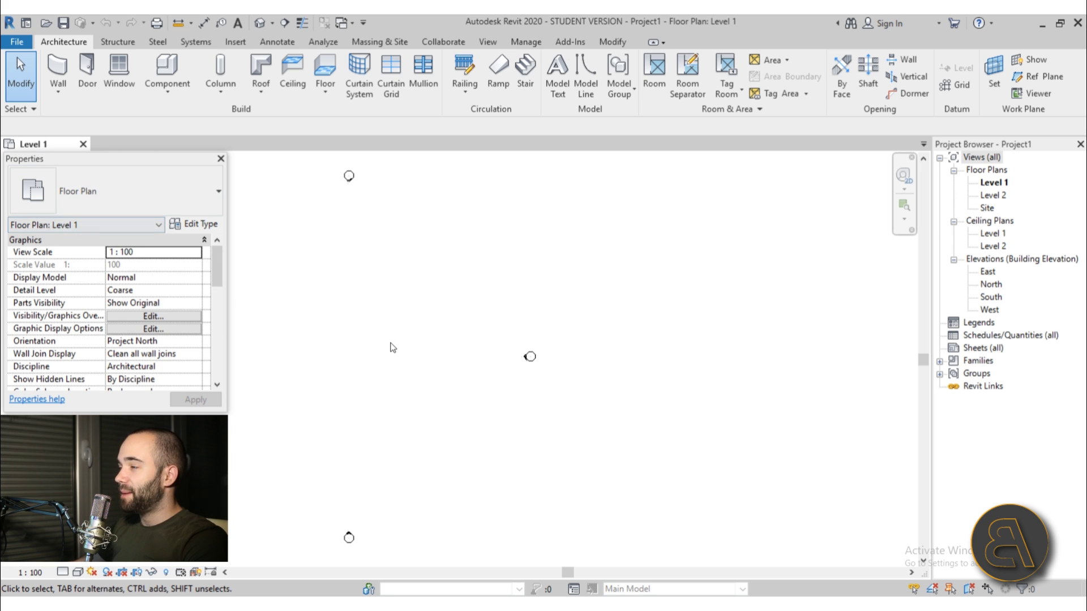
Draw a vertical Generic - 200mm wall about 8000 mm long near the middle of the Level 1 floor plan.
middle_drag(358, 333, 523, 334)
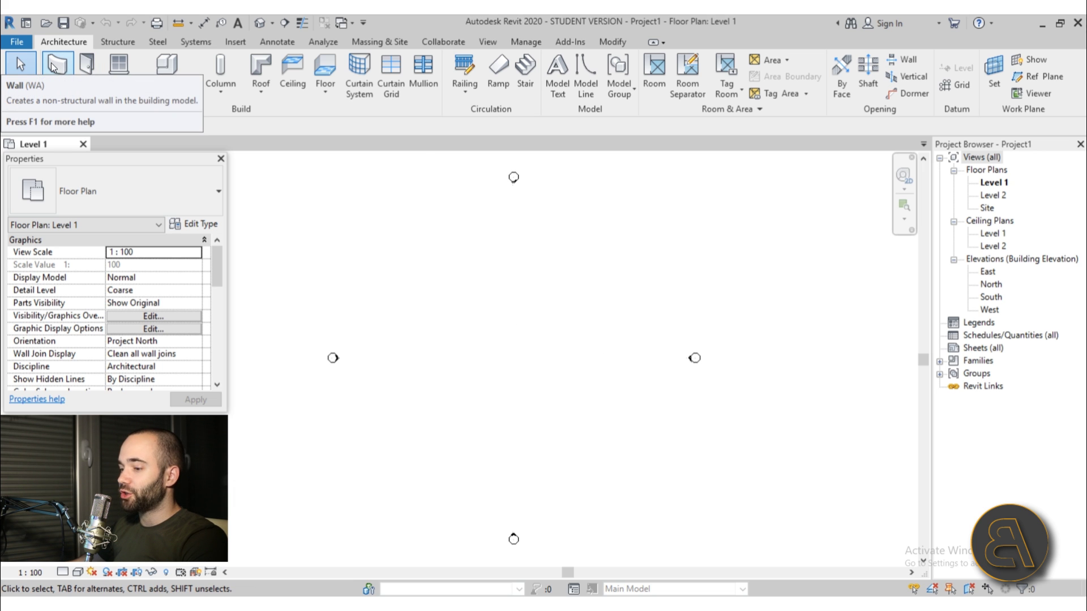
key(w)
key(a)
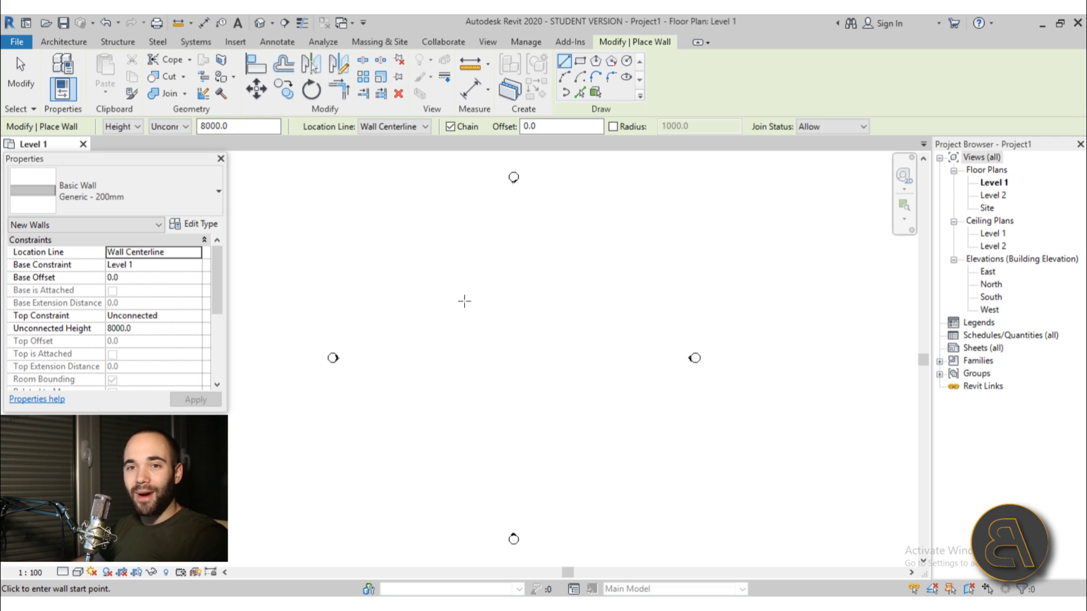
scroll(494, 375, up, 1)
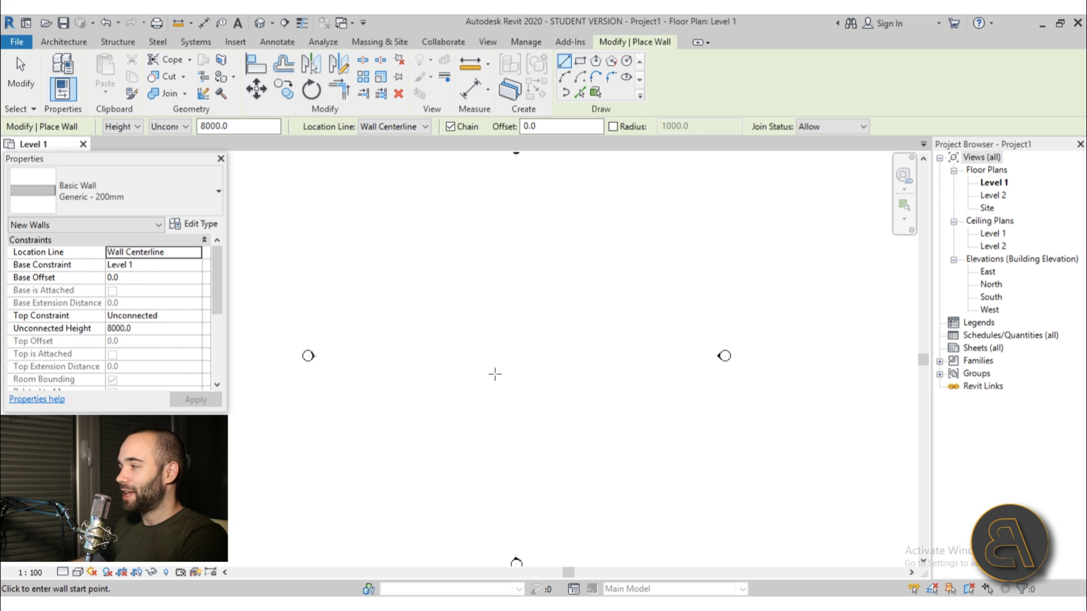
click(486, 402)
click(484, 337)
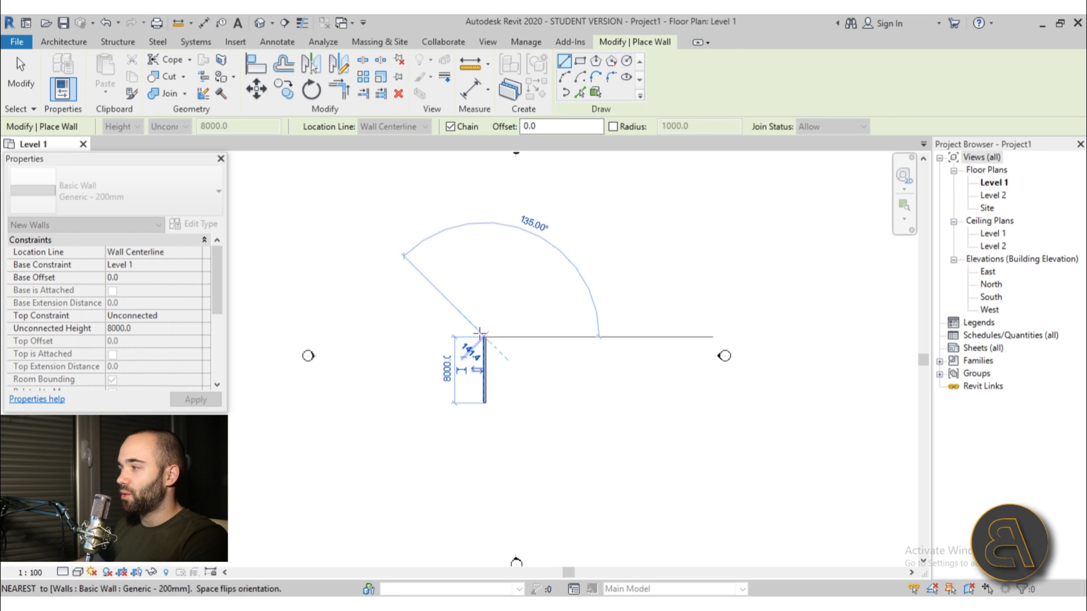
key(Escape)
key(Escape)
Duplicate the drawn wall's type under the name "Wall siding".
click(484, 362)
scroll(481, 366, up, 2)
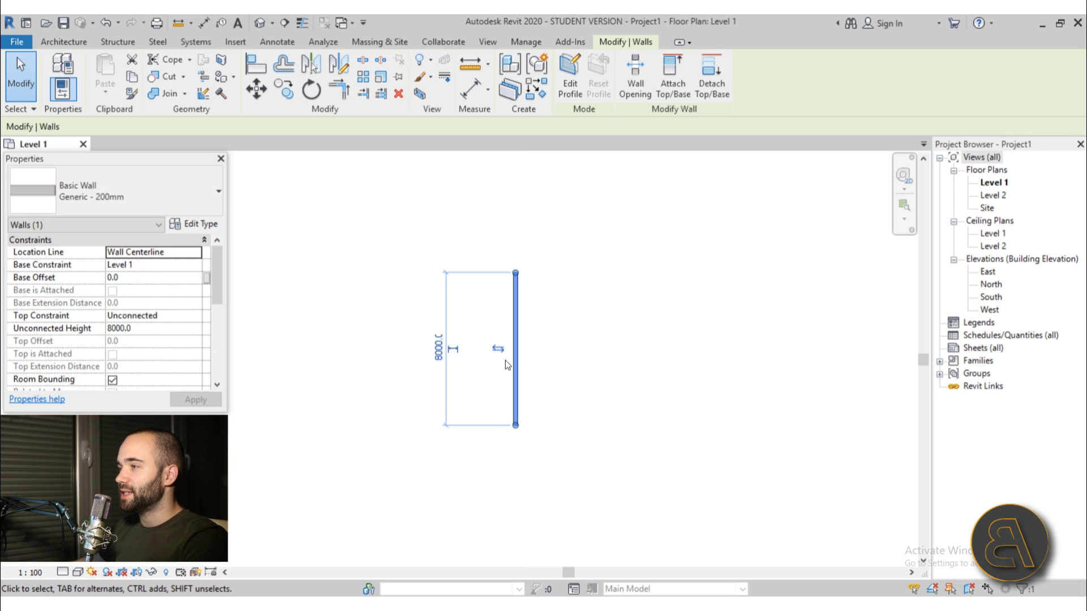
click(201, 226)
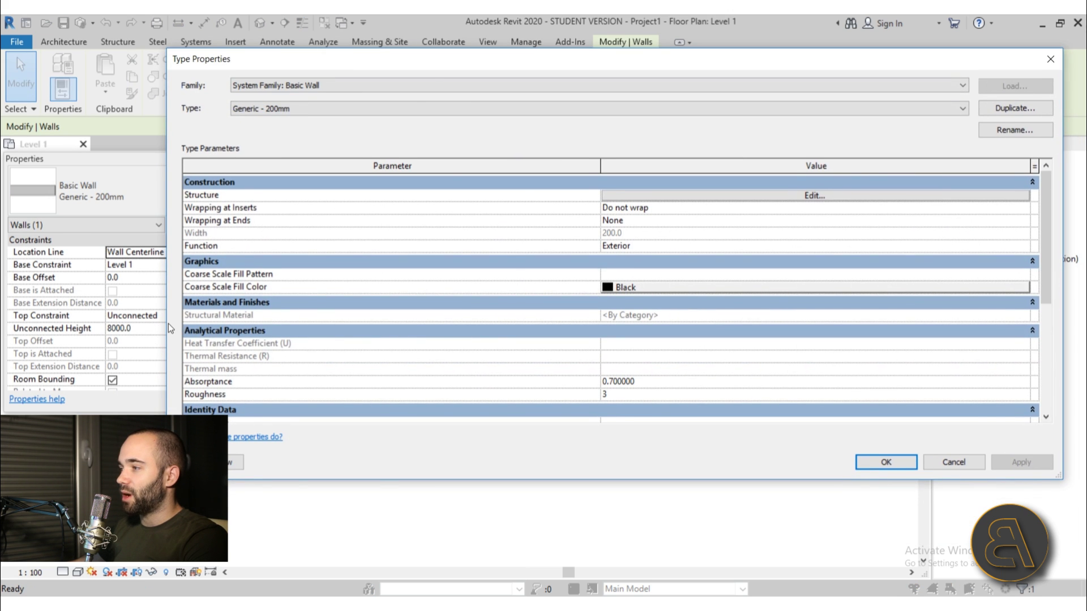
drag(164, 326, 389, 326)
drag(664, 70, 524, 76)
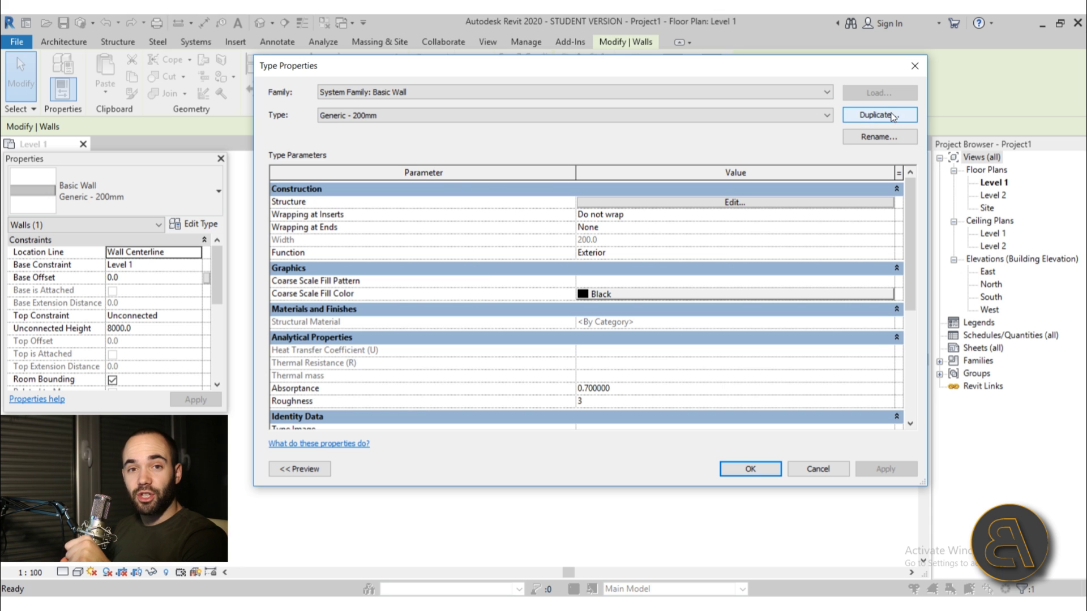
click(875, 116)
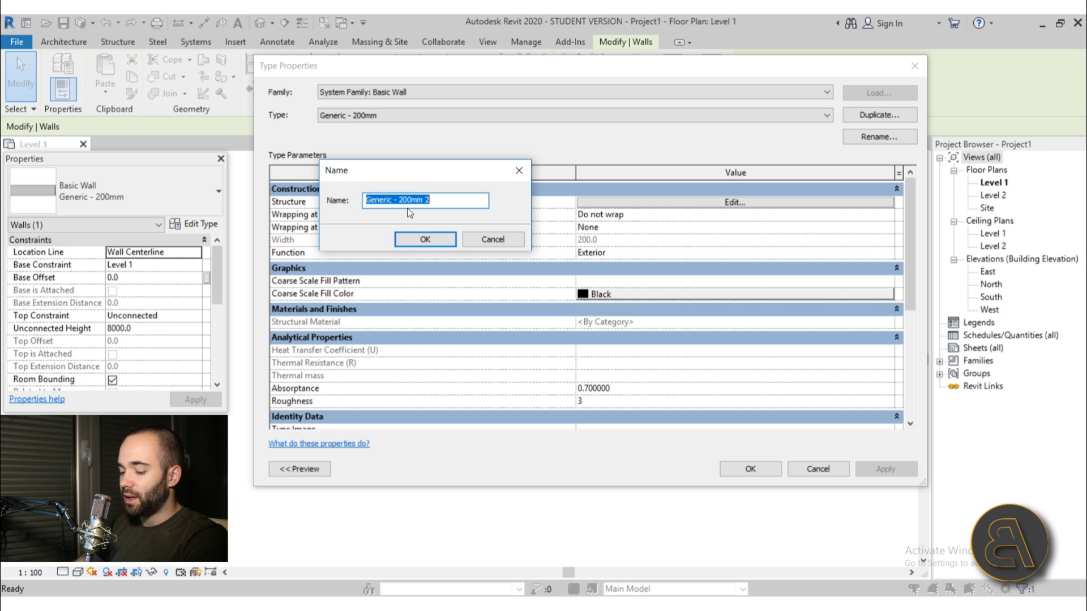
text(Wa)
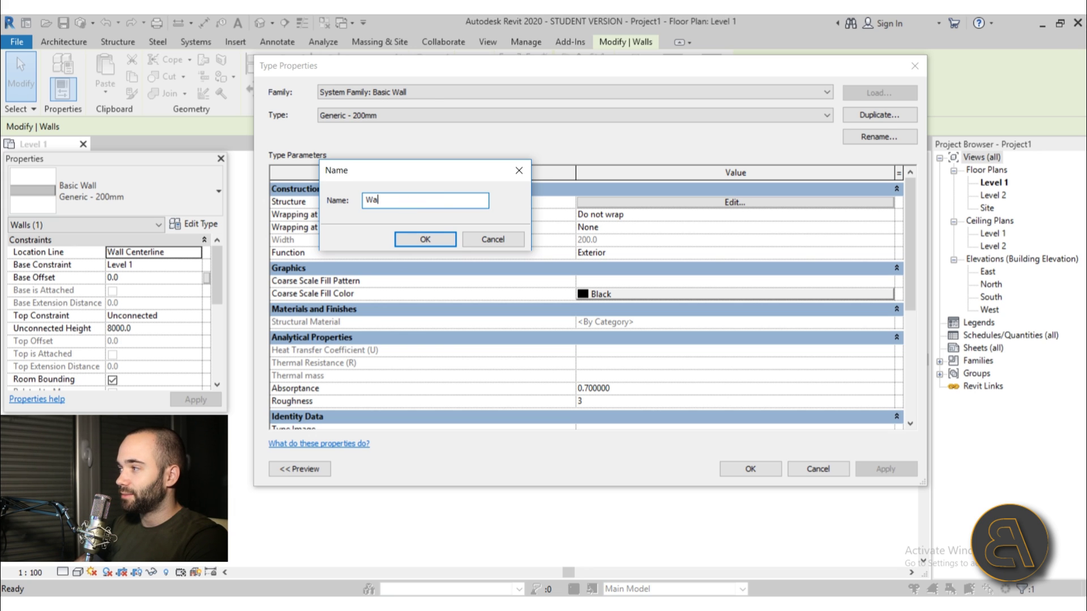
text(ll siding)
key(Return)
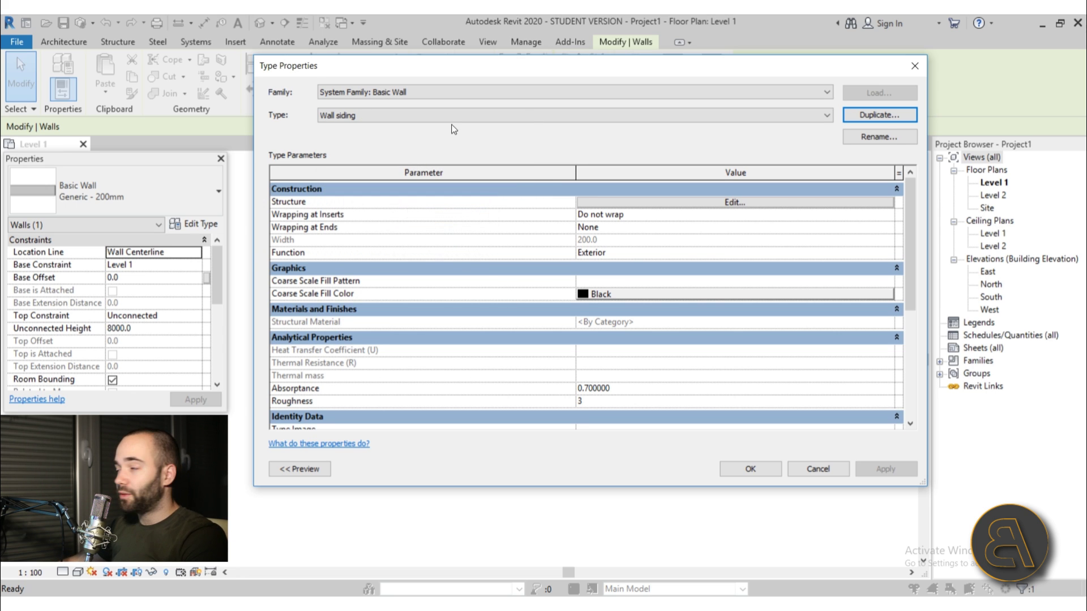
In the wall type's structure, give the core layer the Rigid insulation material and a thickness of 150 mm.
click(656, 206)
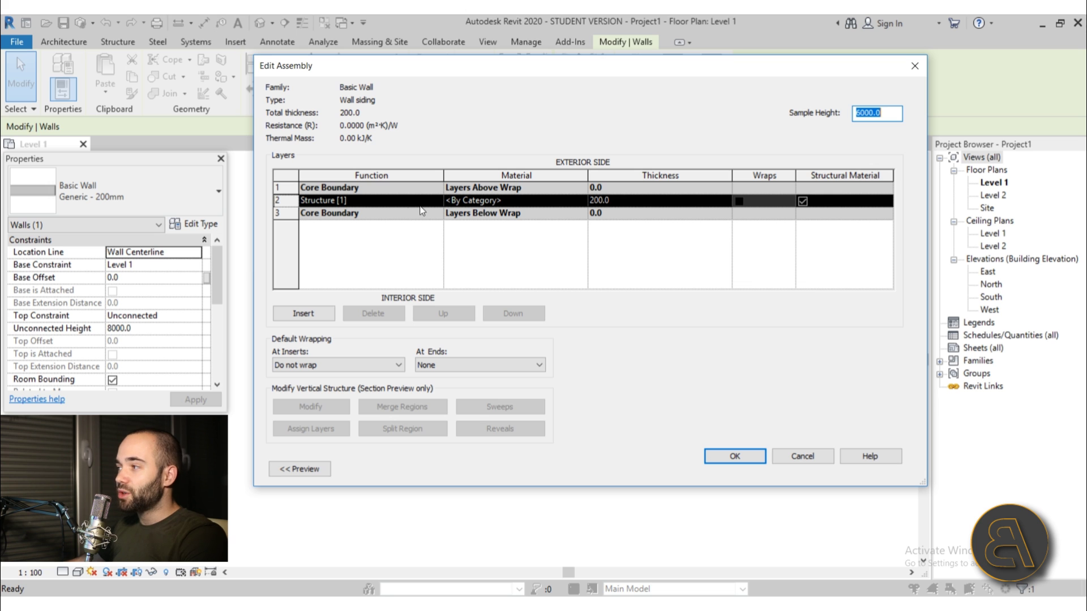
click(580, 203)
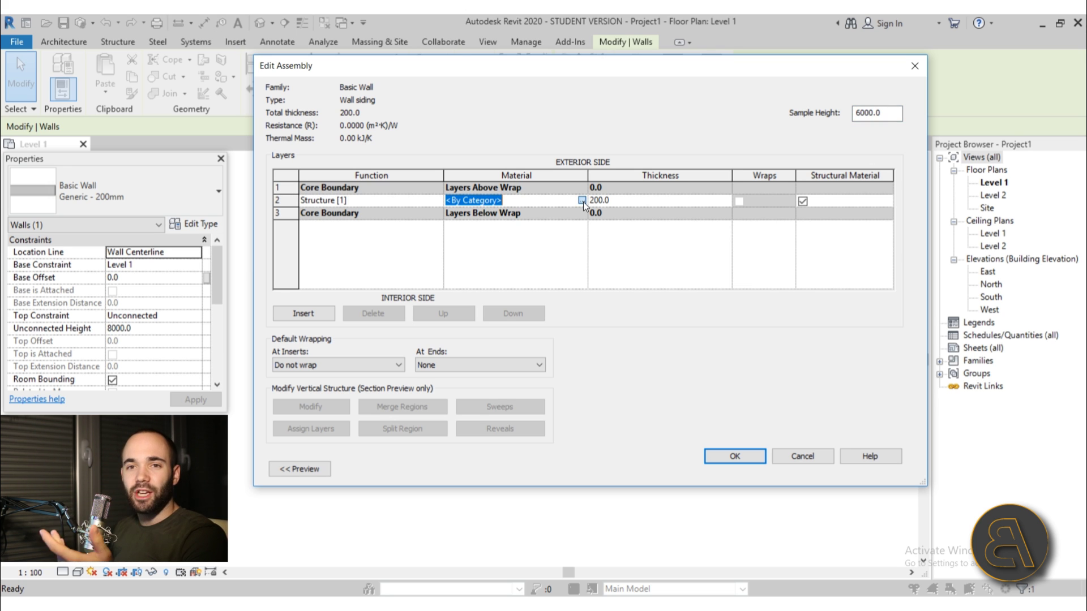
click(582, 201)
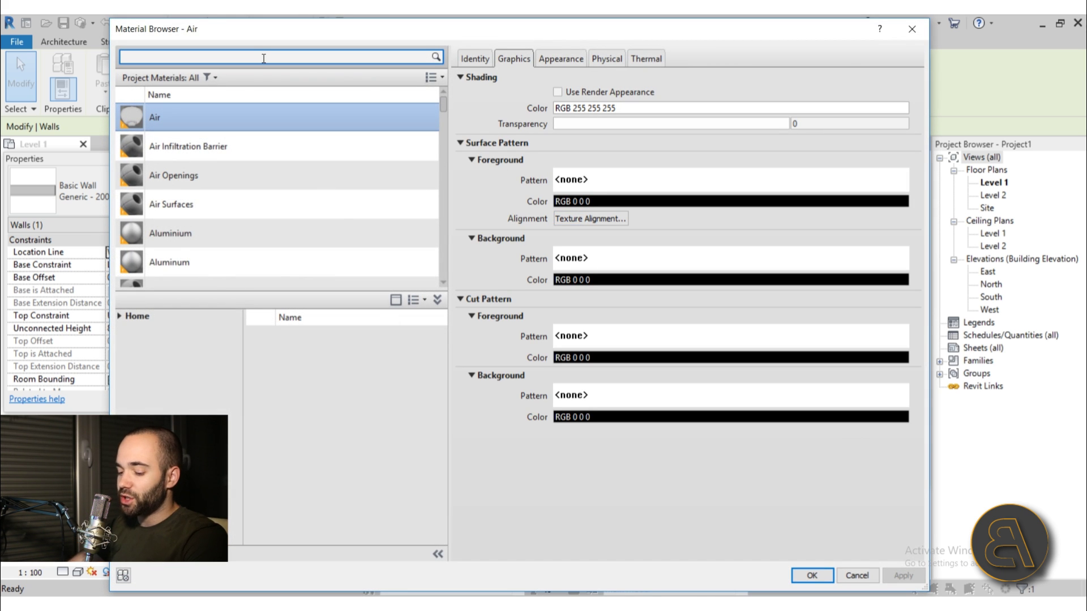
text(insul)
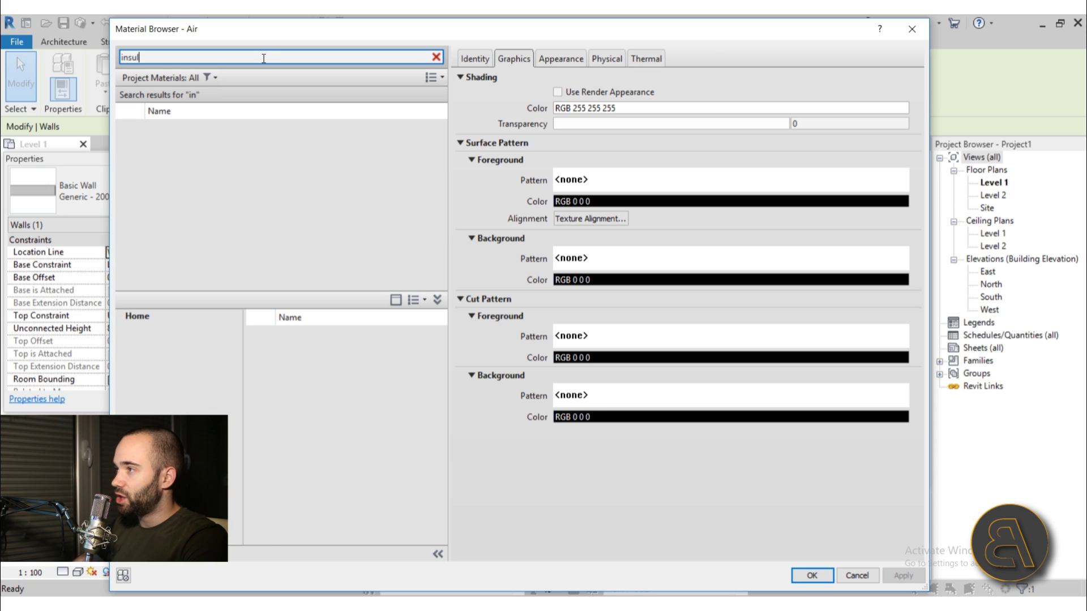
double_click(263, 202)
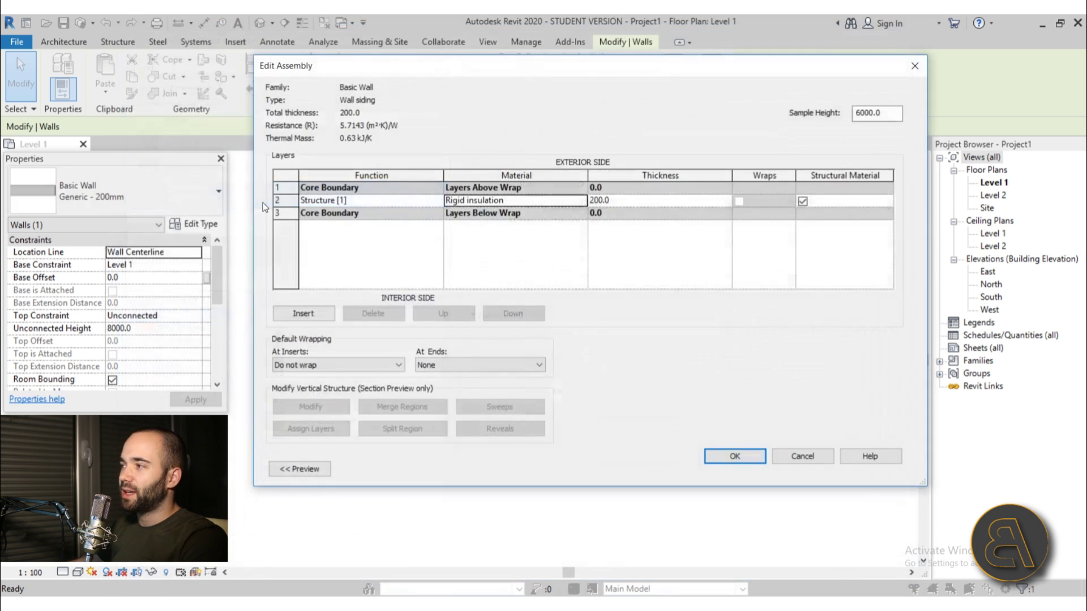
click(660, 203)
text(150)
key(Tab)
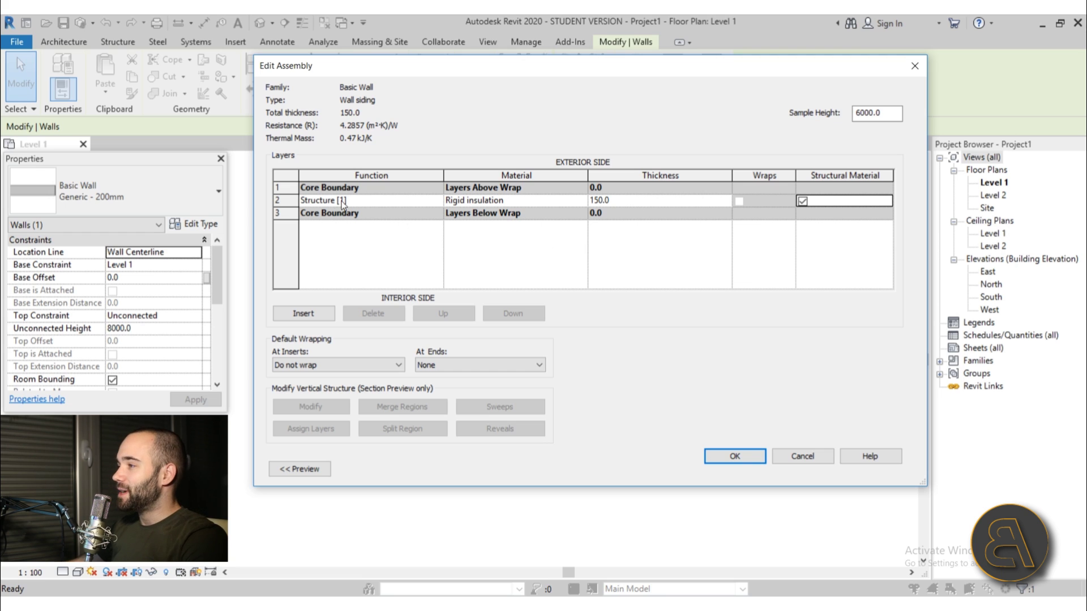
Insert one new layer outside the core boundary on the exterior side and one on the interior side.
click(289, 188)
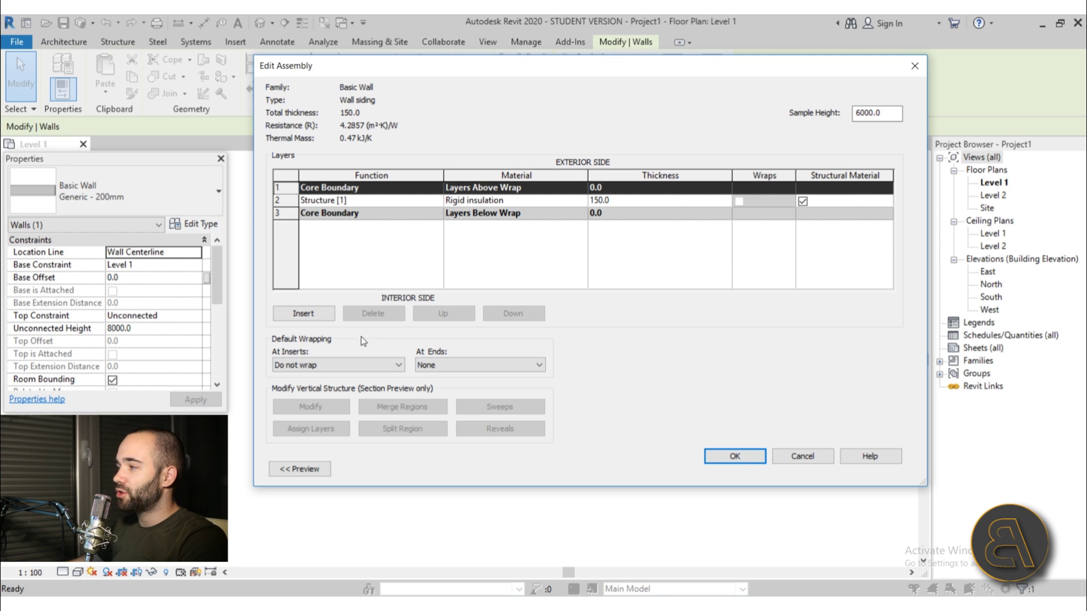
click(321, 316)
click(284, 230)
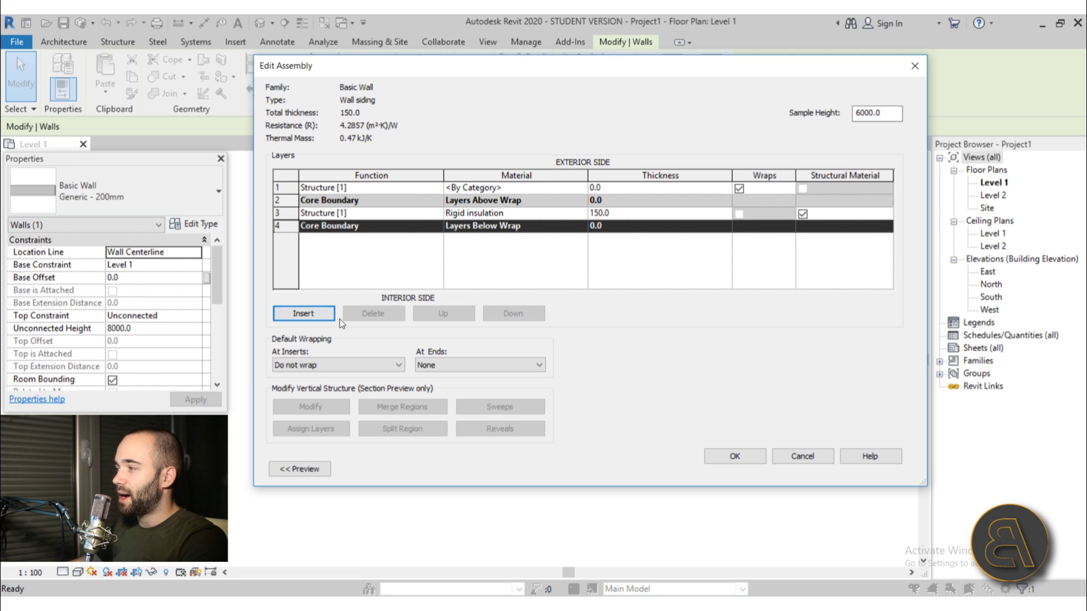
click(305, 314)
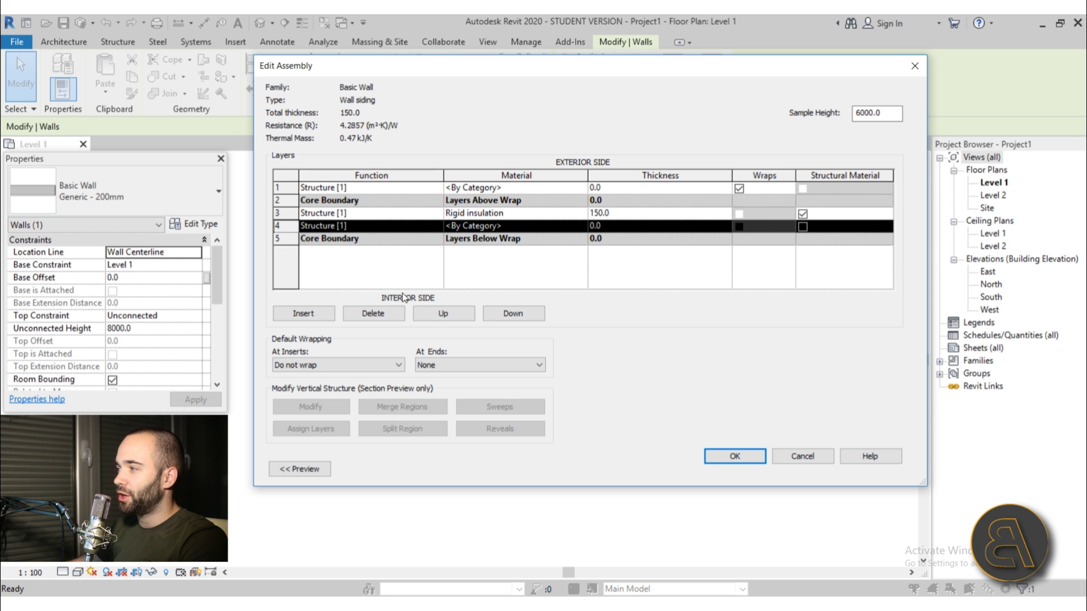
click(504, 315)
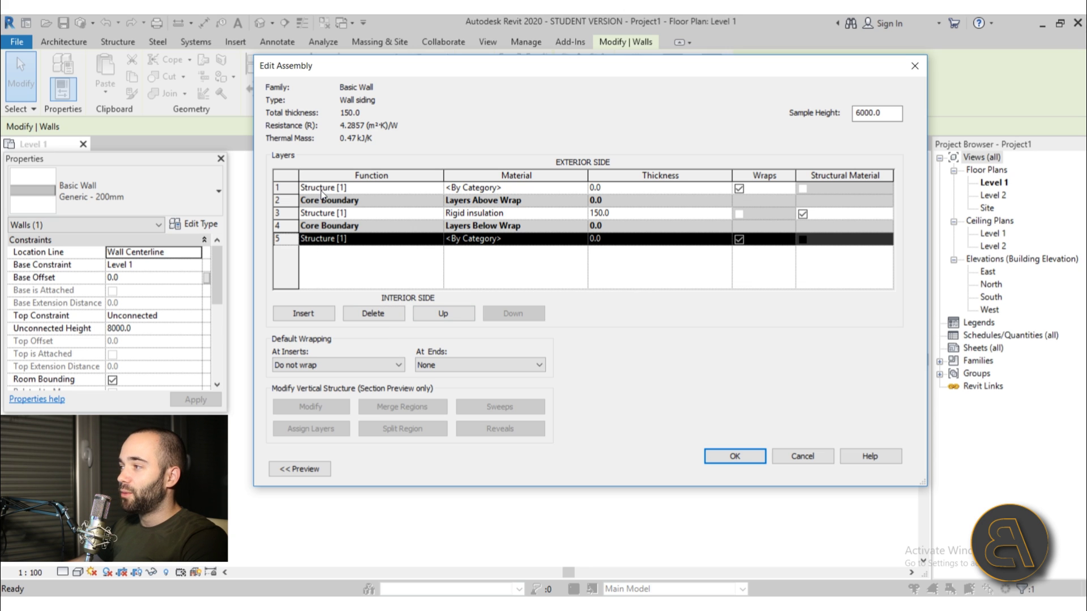
Set the thickness of both the outermost exterior and interior layers to 10 mm.
click(622, 190)
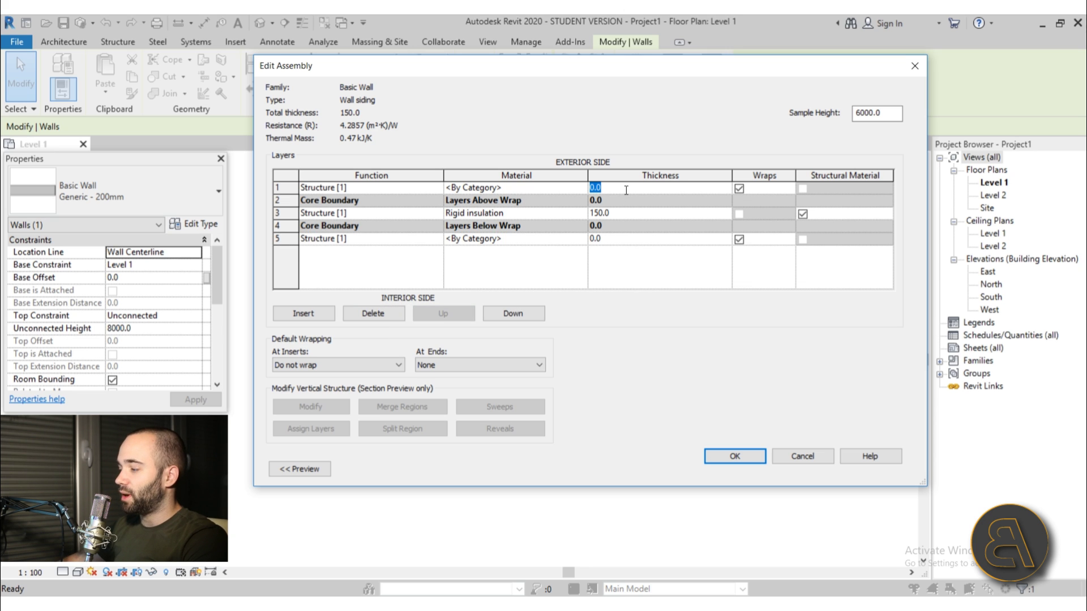
text(10)
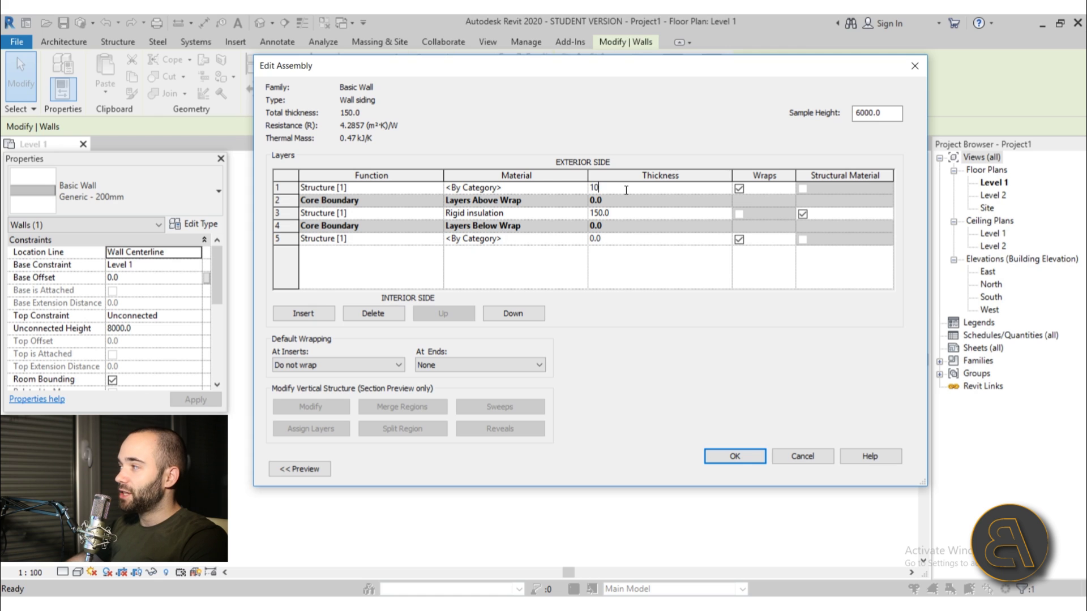
click(613, 240)
text(10)
key(Tab)
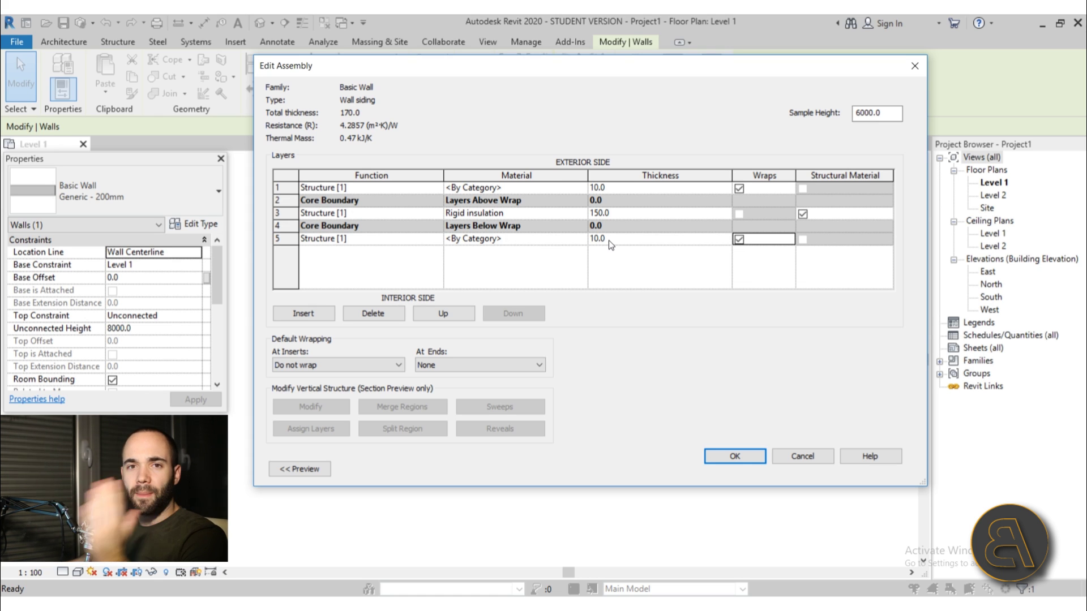
Change the function of the interior and exterior outer layers to Finish 1 [4].
click(439, 239)
click(439, 239)
click(438, 239)
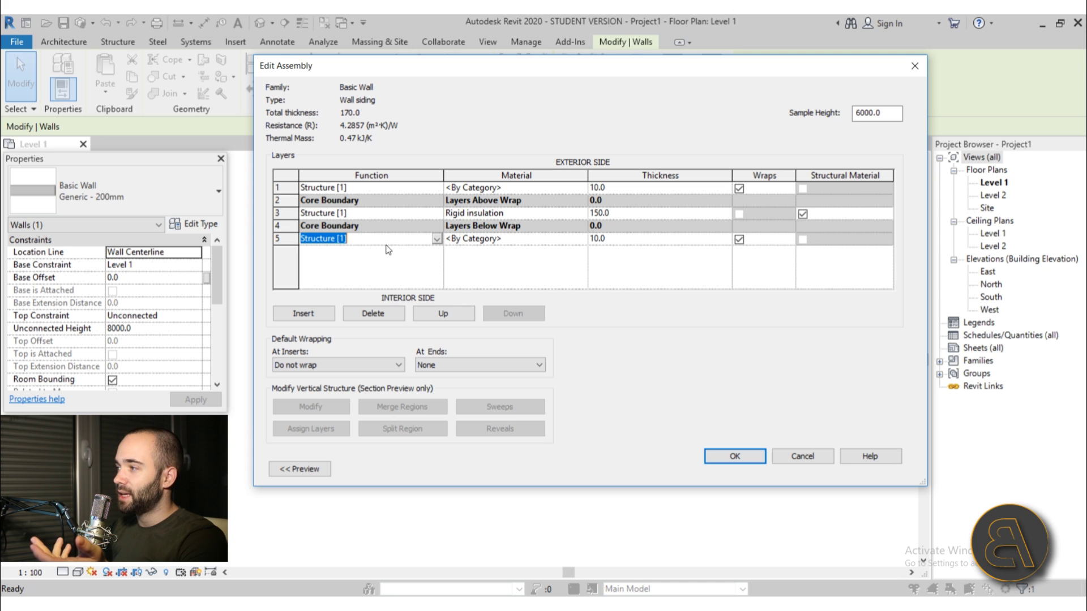
click(437, 239)
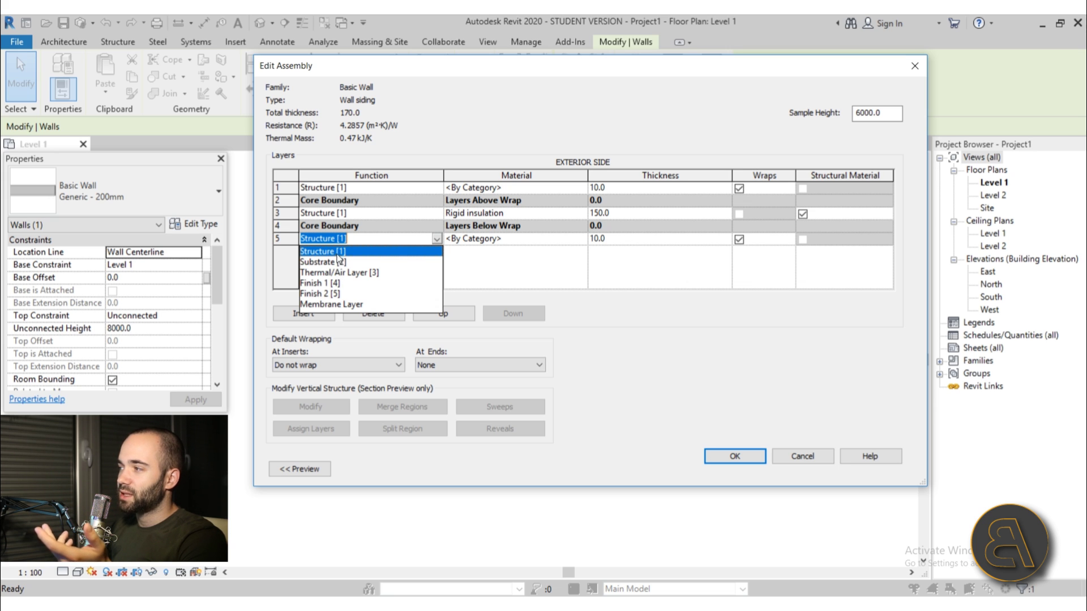
click(336, 253)
click(436, 240)
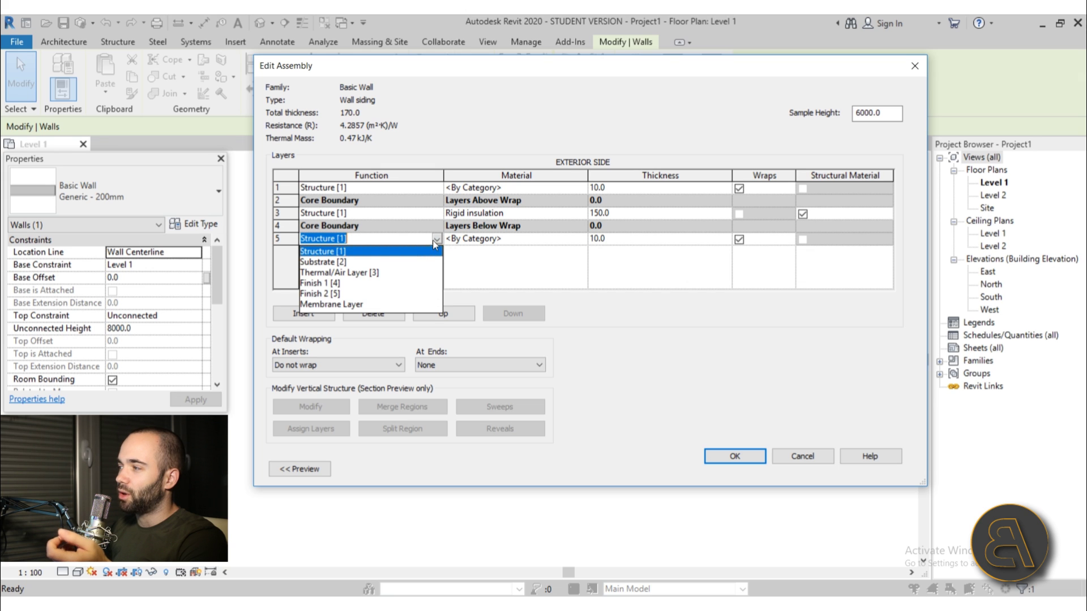
click(320, 283)
click(437, 189)
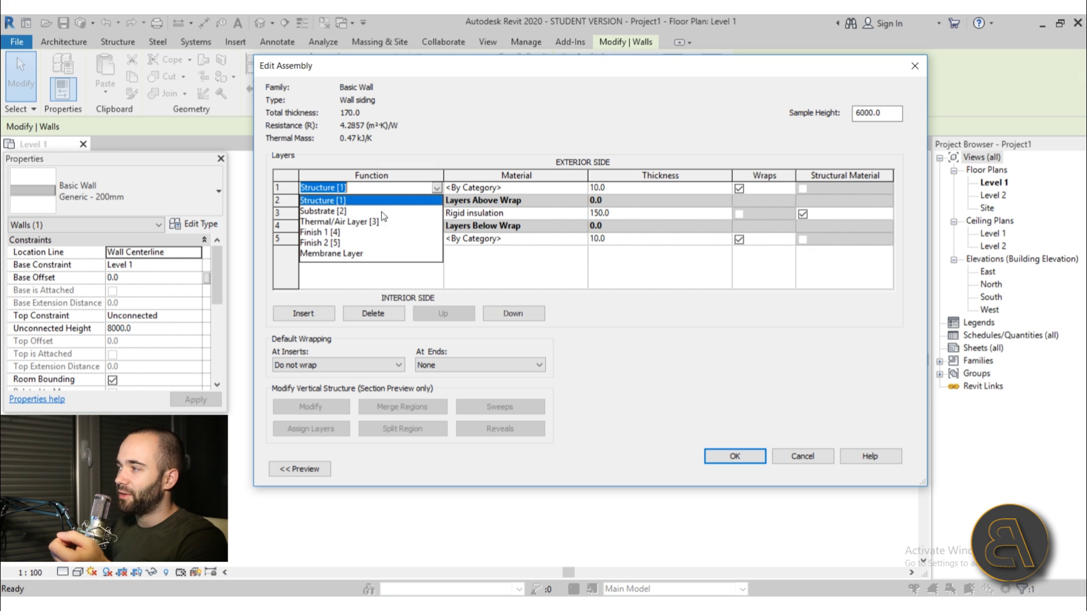
click(328, 232)
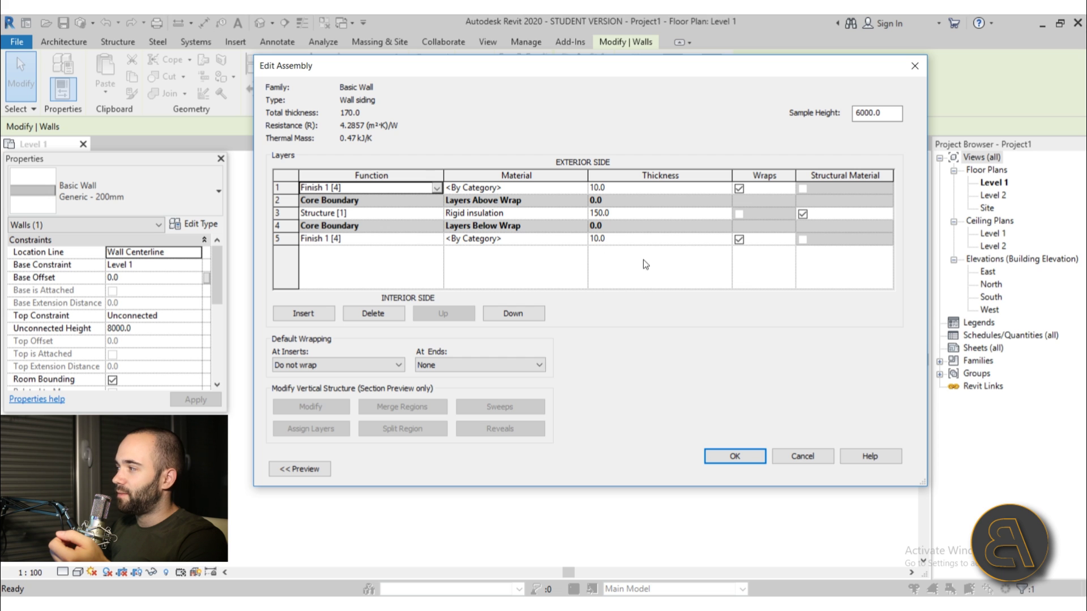
Assign the Plywood, Sheathing material to the exterior and interior finish layers.
click(578, 189)
click(583, 188)
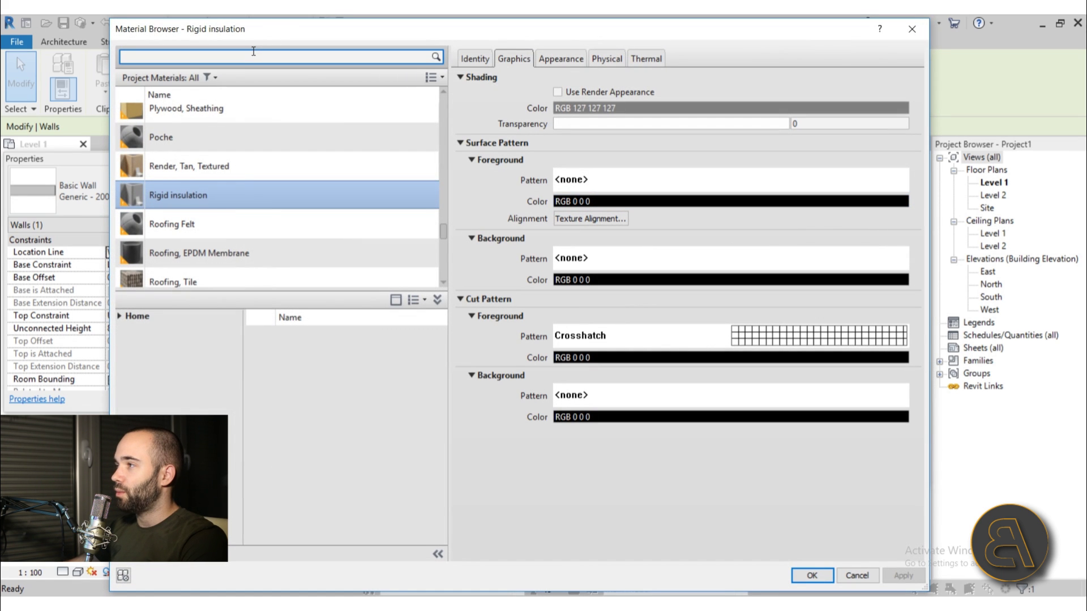
double_click(199, 113)
click(566, 239)
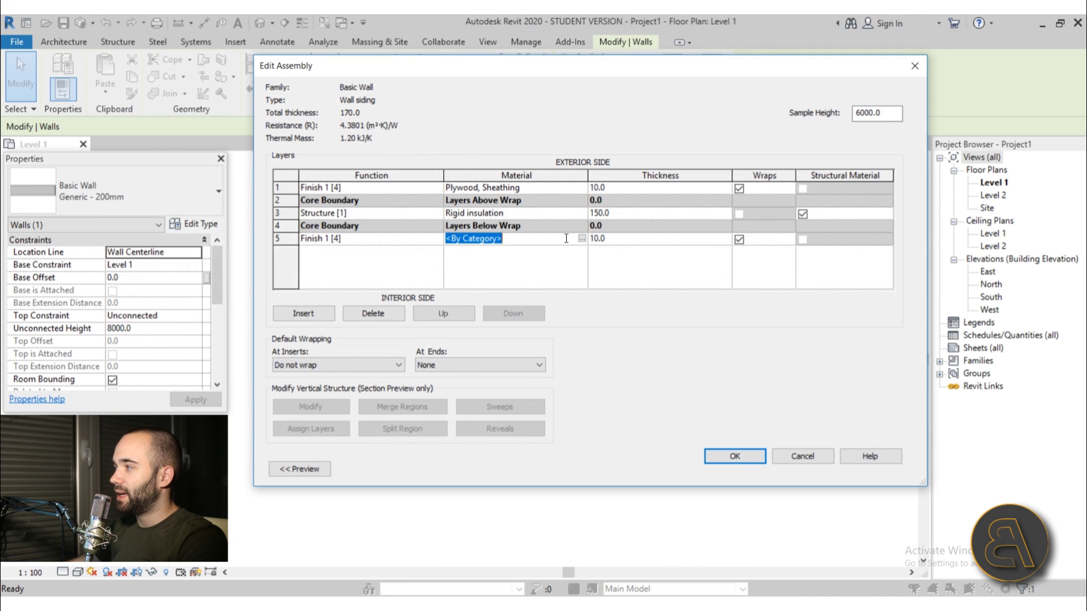
click(582, 239)
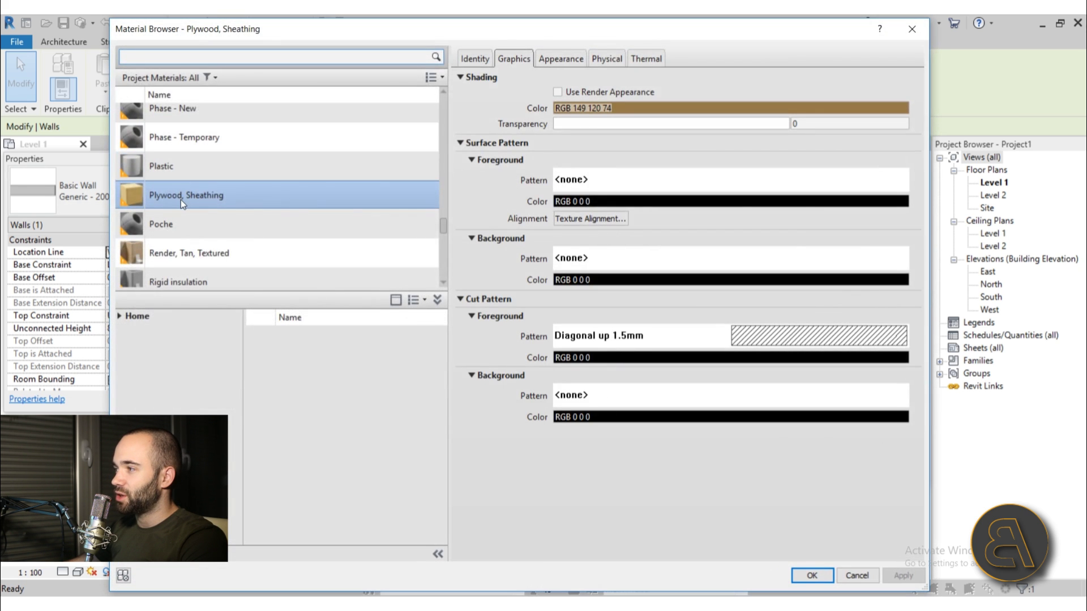
double_click(182, 211)
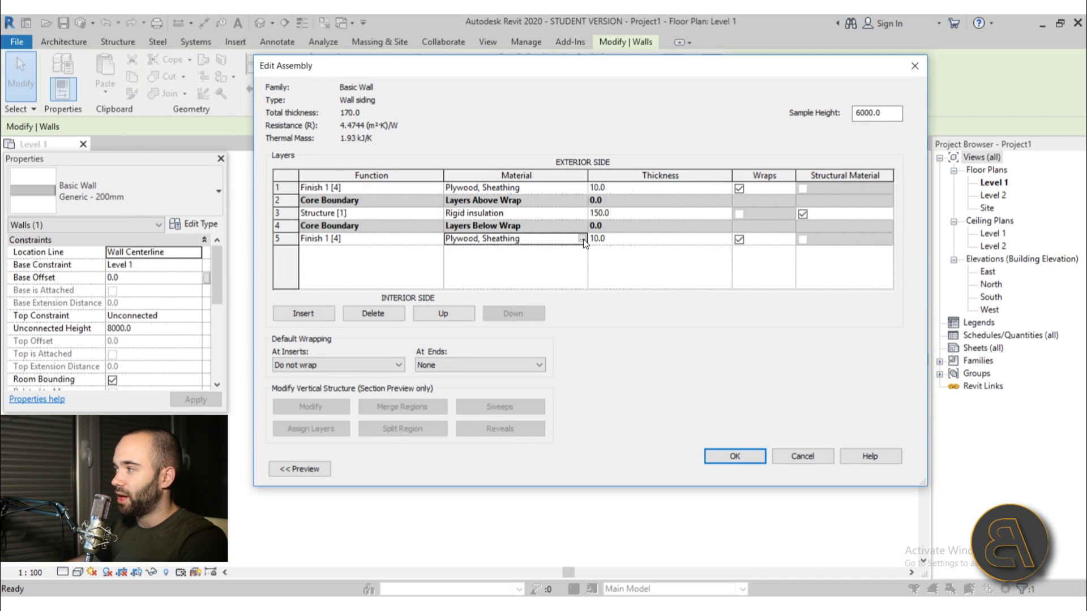
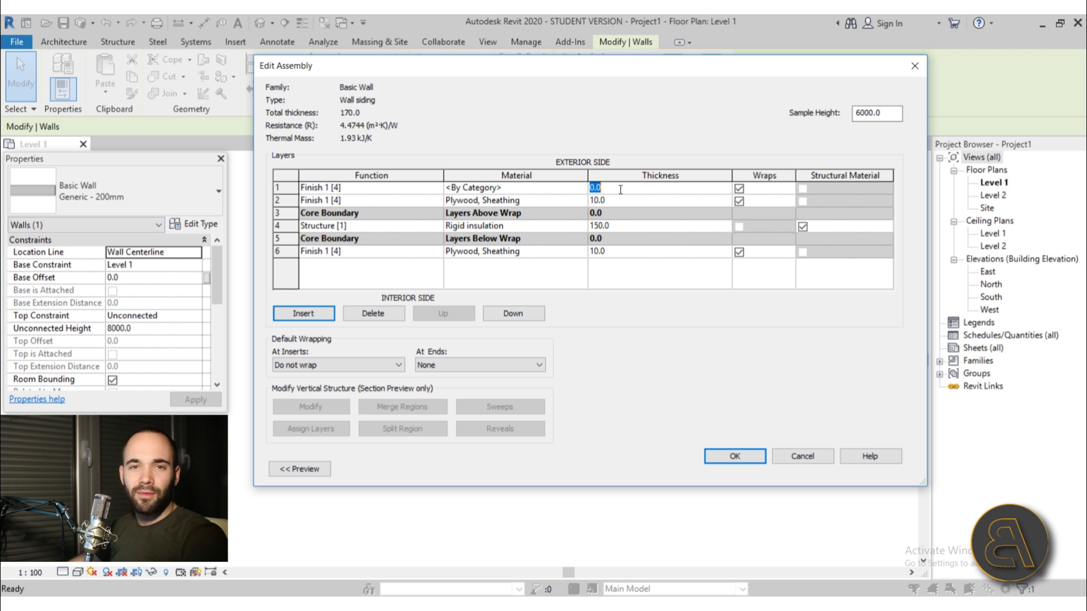
Set the outermost exterior finish layer's thickness to 15 mm and open the material selection for that layer.
text(15)
click(566, 188)
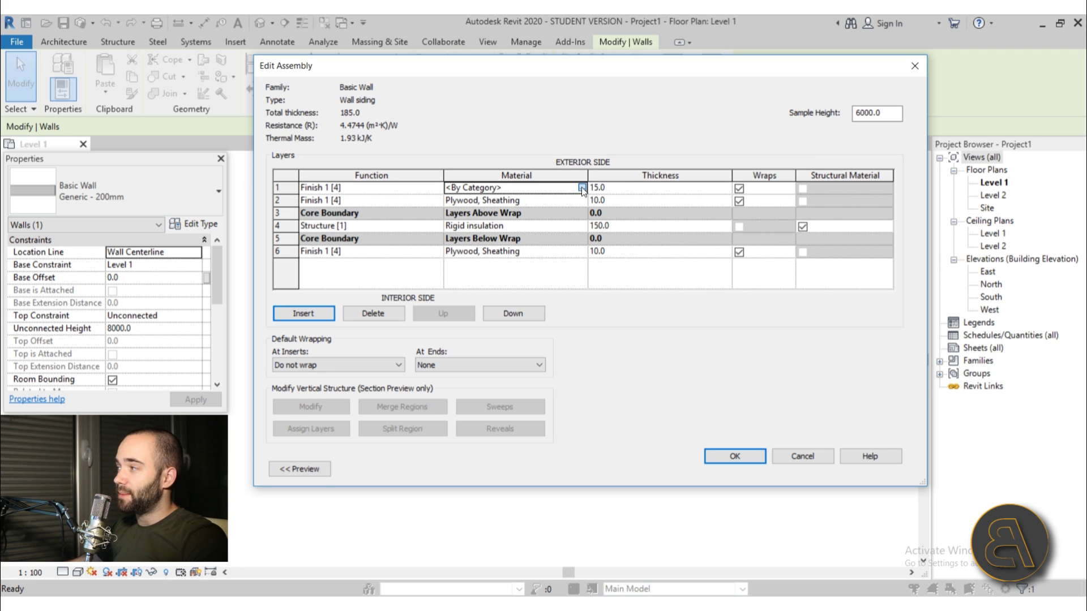
click(582, 188)
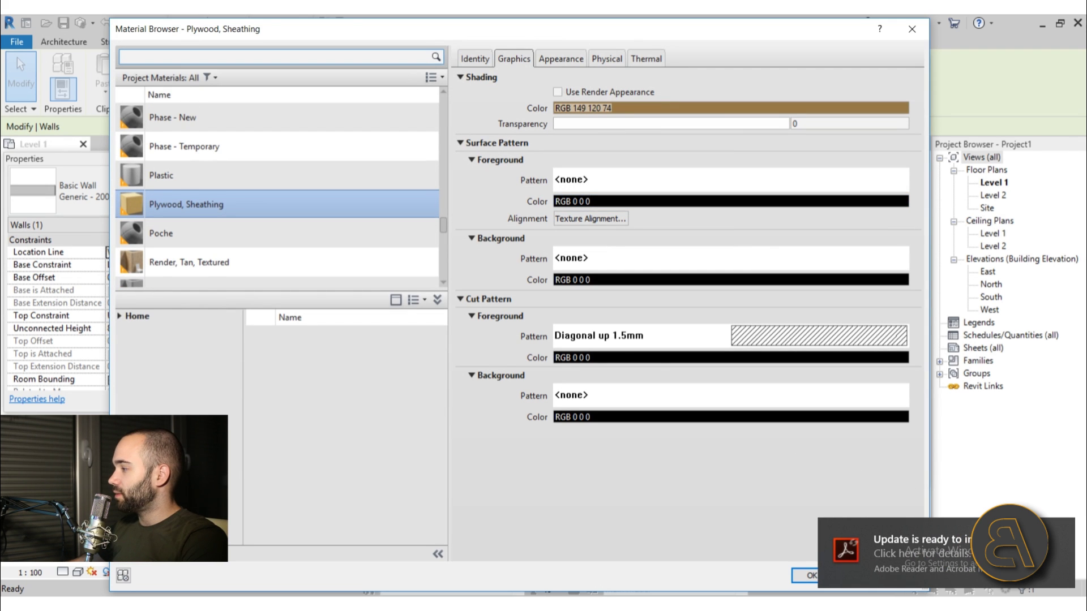
click(1063, 532)
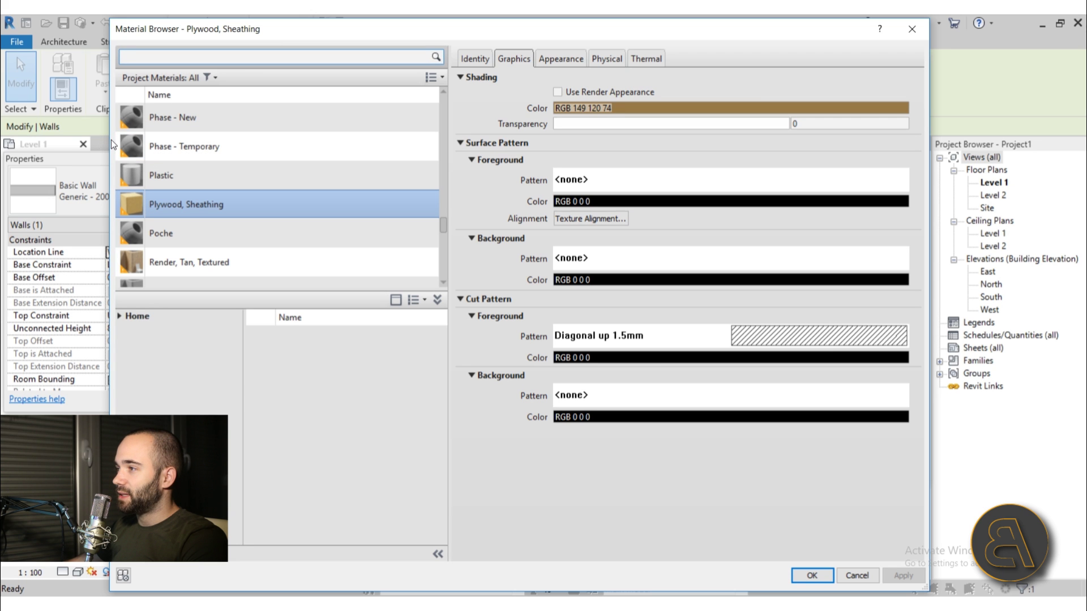
drag(110, 141, 281, 140)
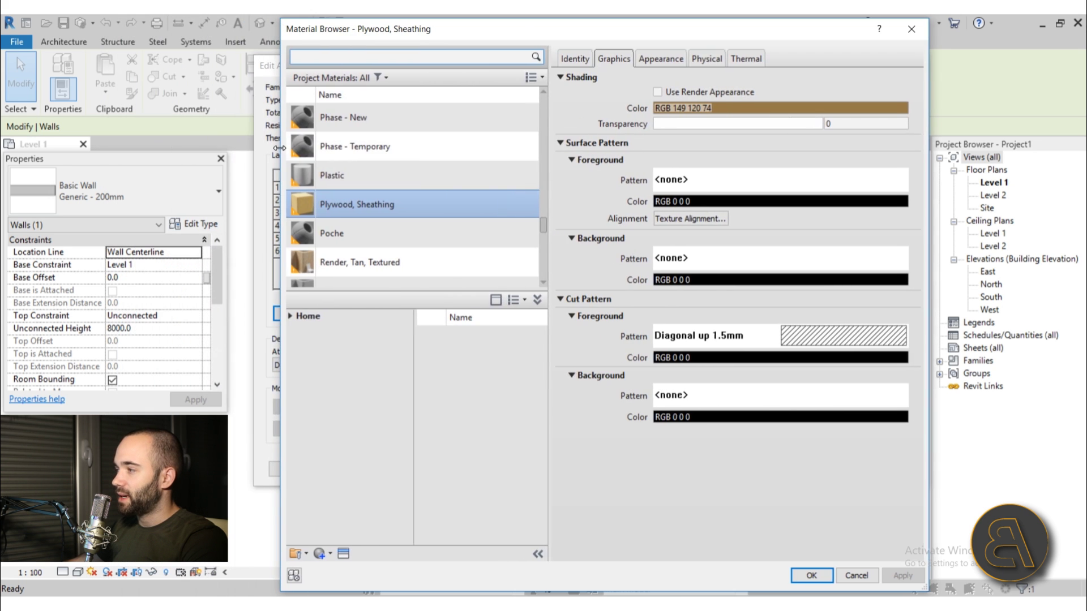
drag(566, 22, 556, 78)
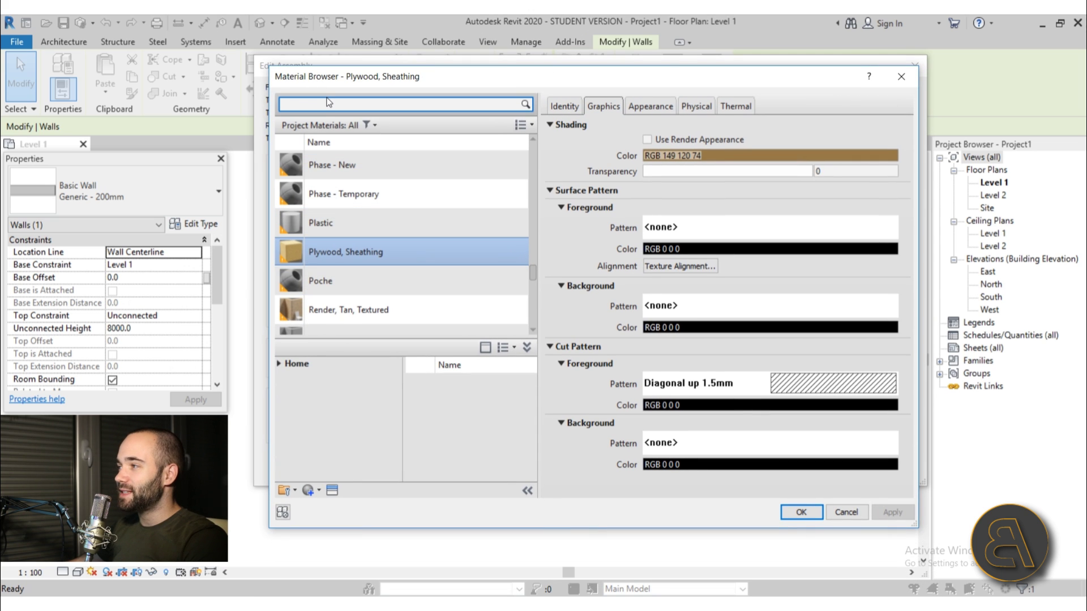
Search the materials for "wood" and browse the Wood category of the AEC Materials library for a siding material.
text(wood)
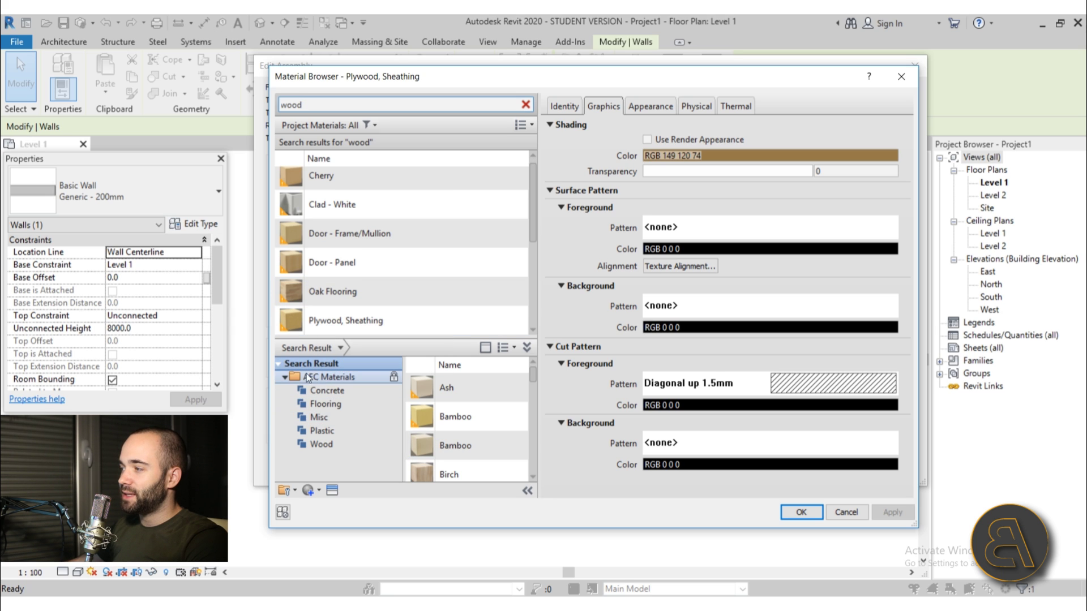
click(484, 351)
click(484, 351)
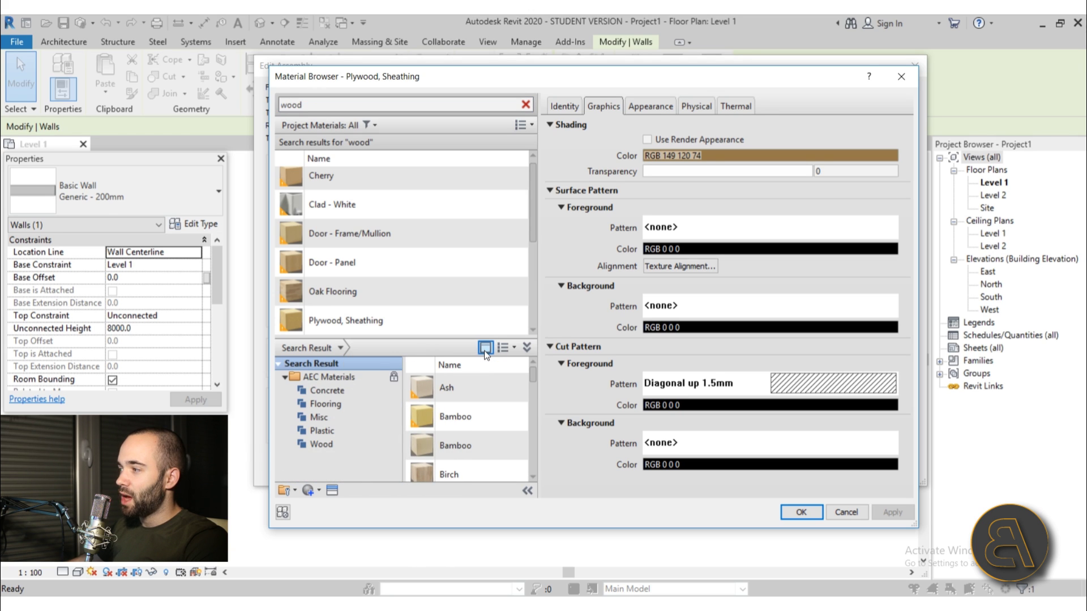
click(339, 444)
scroll(442, 425, down, 1)
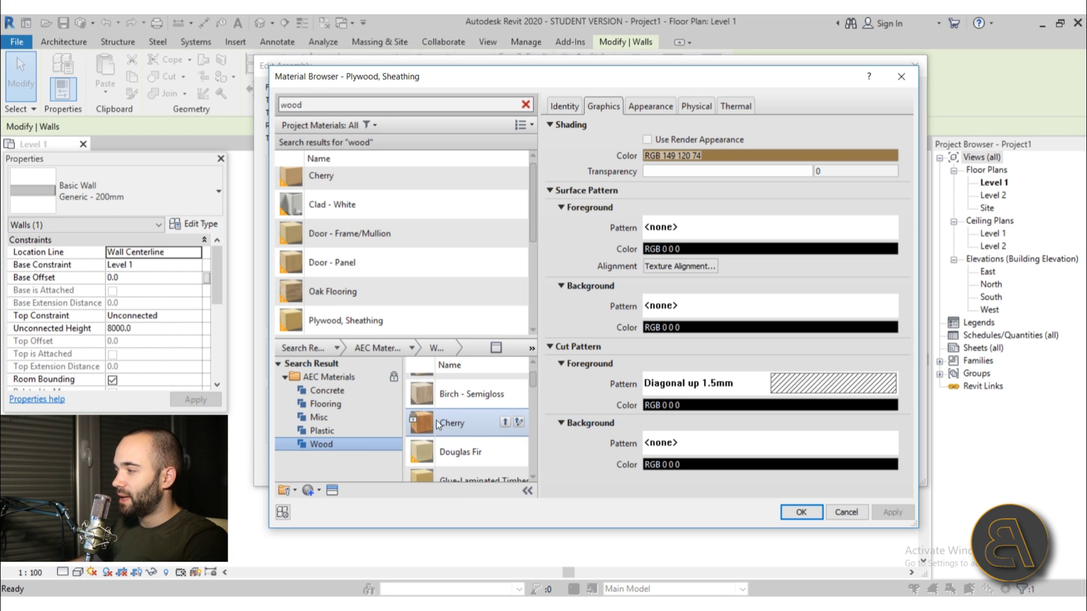
drag(405, 427, 381, 428)
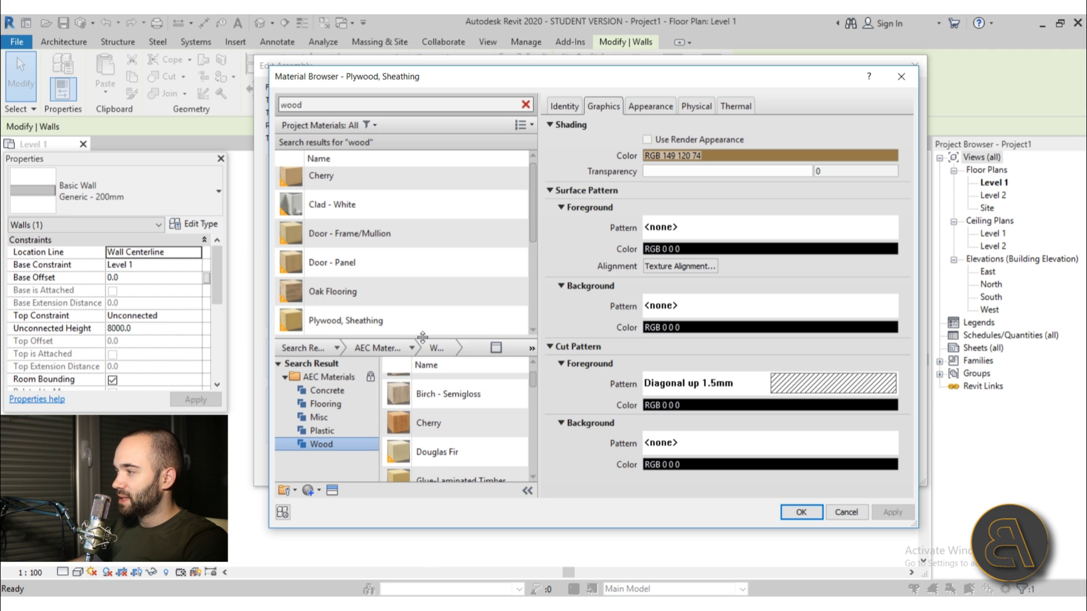
drag(423, 338, 424, 265)
scroll(431, 371, down, 6)
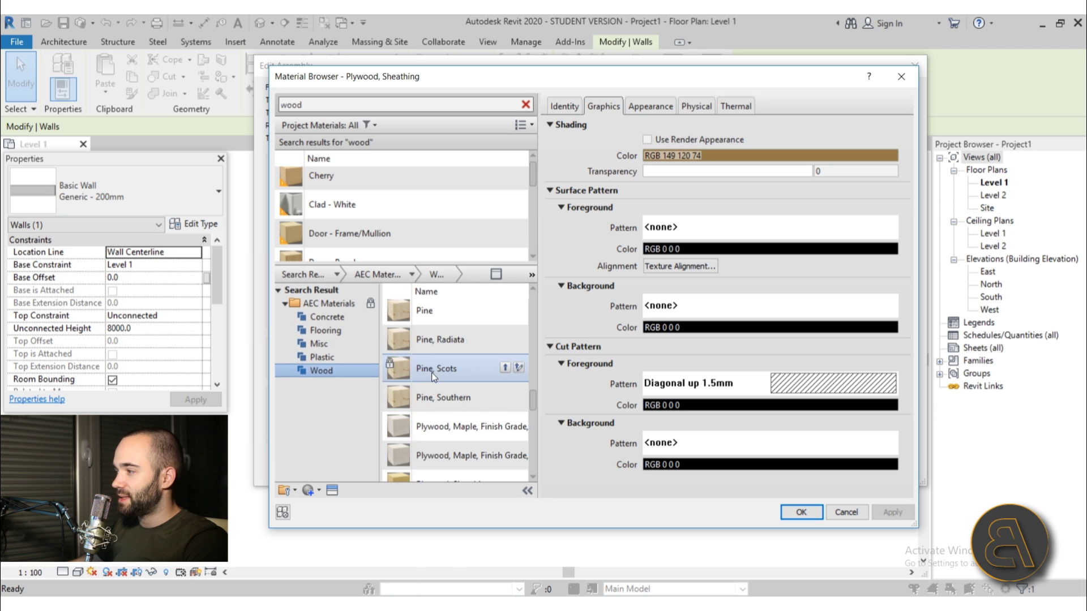
scroll(432, 379, down, 5)
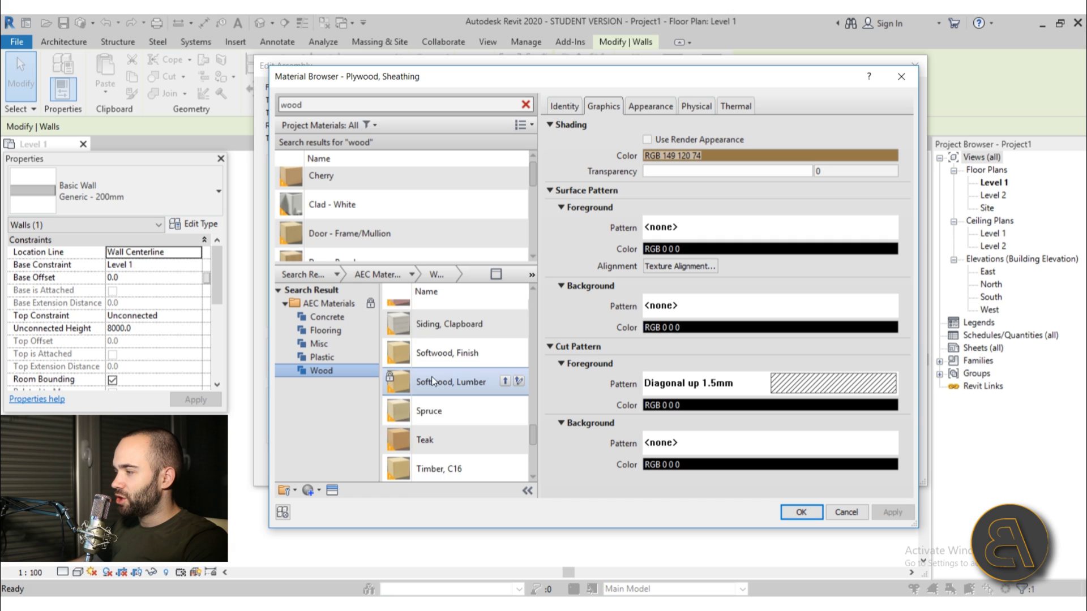
scroll(468, 413, up, 3)
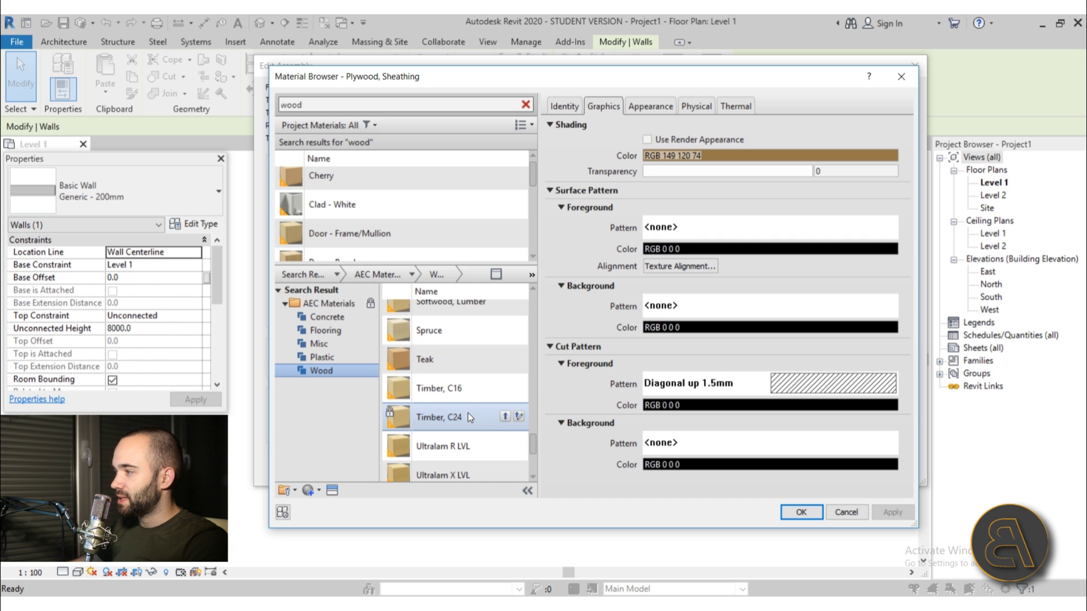
Add Siding, Clapboard from the library to the project, assign it to the outermost exterior layer, and confirm the wall type.
click(425, 319)
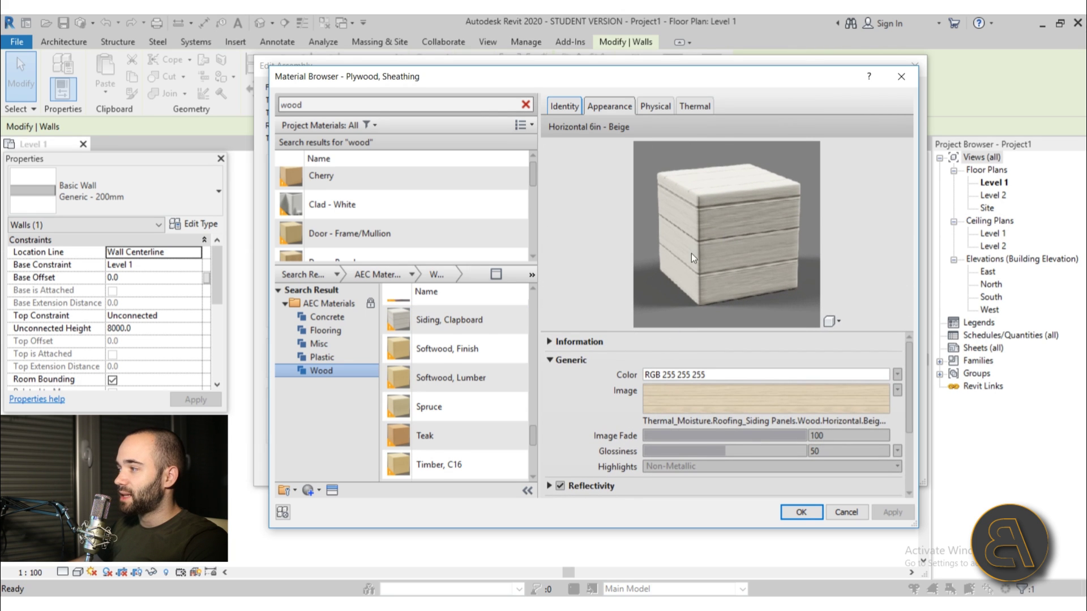
mouse_move(453, 322)
click(505, 320)
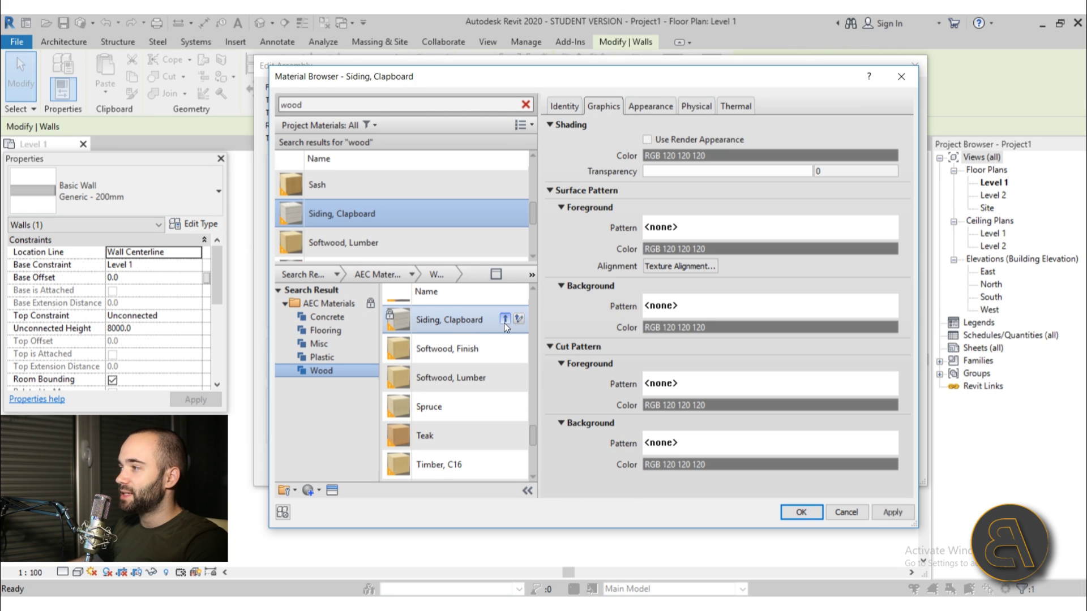
click(890, 514)
click(803, 513)
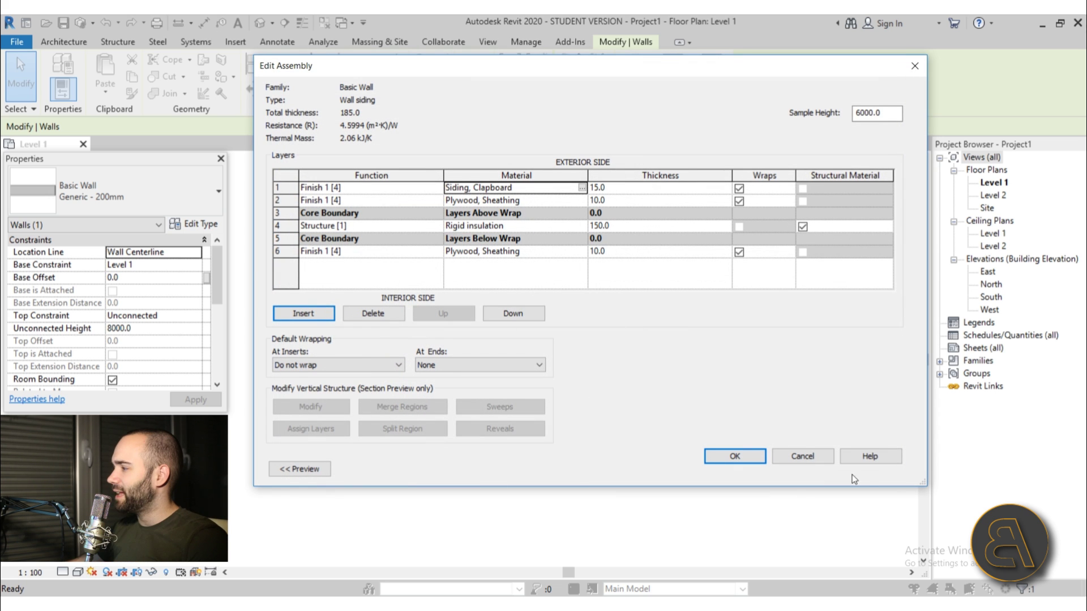
click(710, 456)
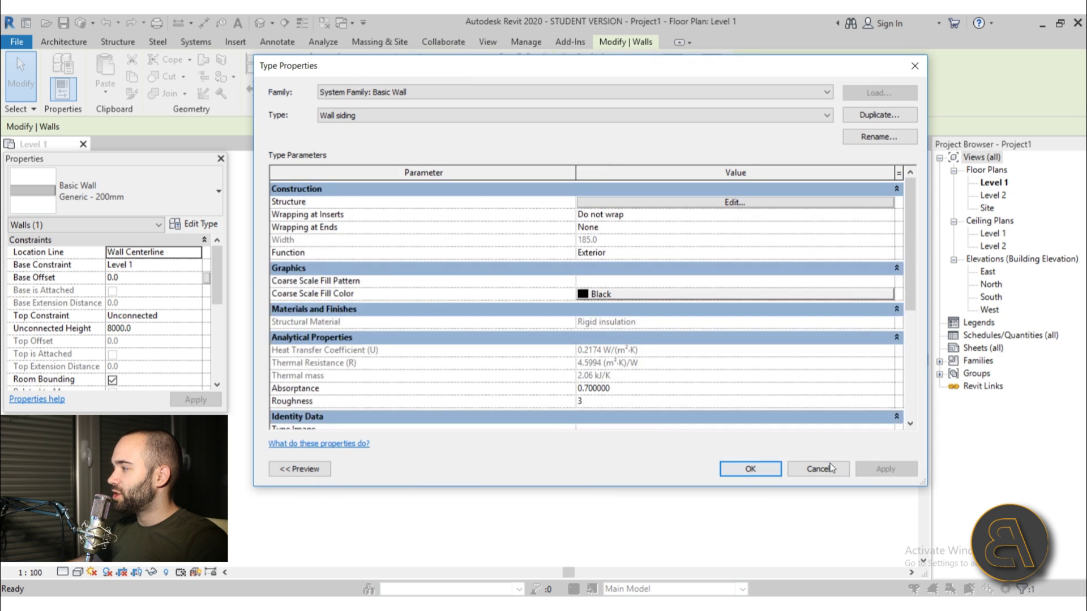
click(751, 469)
click(329, 255)
Open the default 3D view and examine the siding texture on the wall's faces in a realistic display.
click(263, 24)
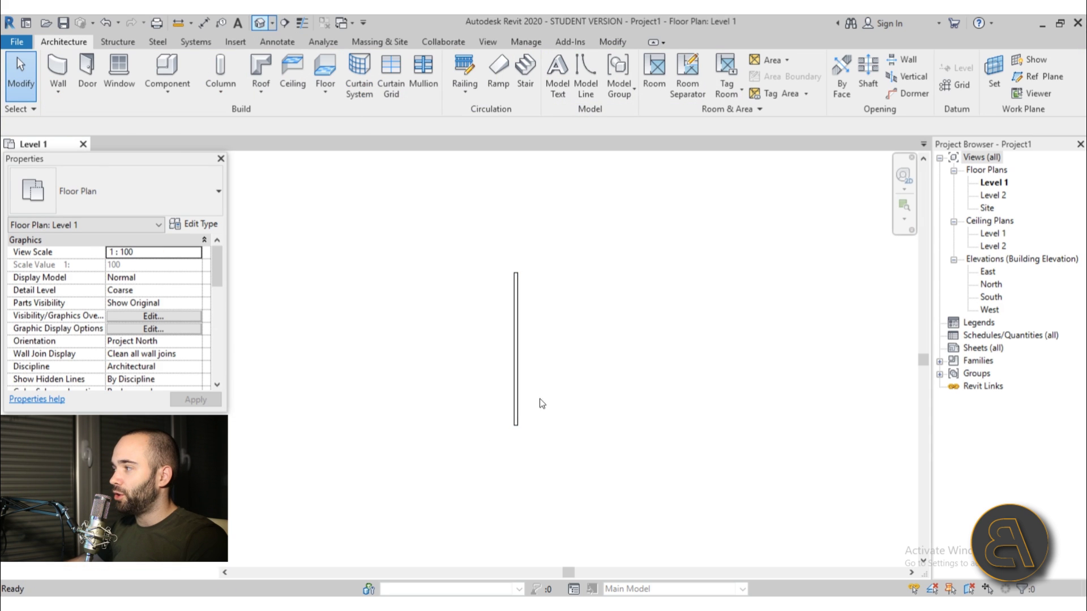
scroll(439, 408, up, 2)
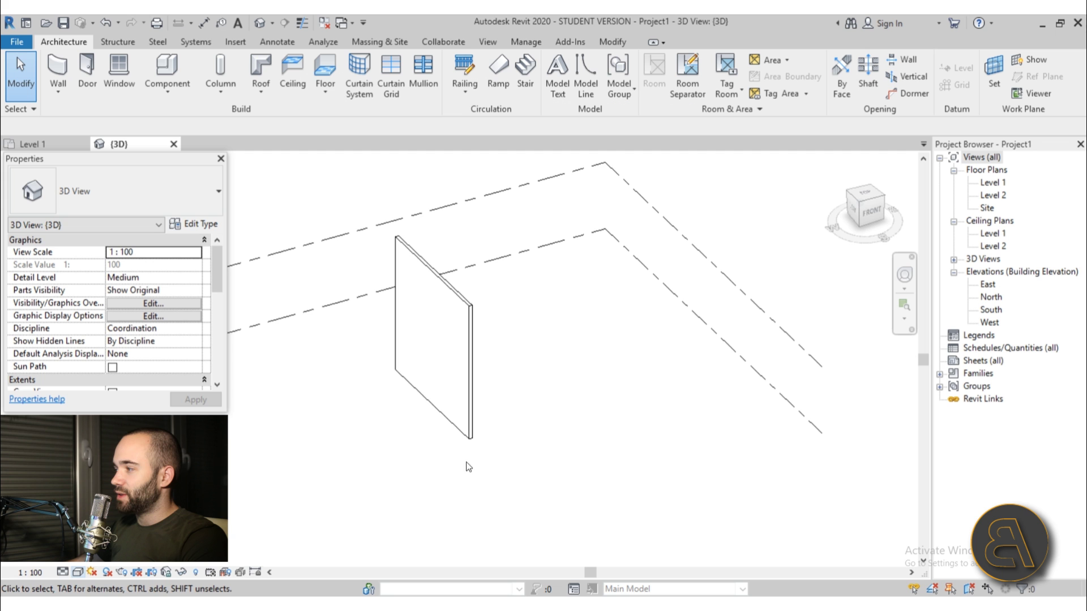
mouse_move(497, 469)
shift+middle_down()
mouse_move(702, 337)
mouse_move(712, 282)
mouse_move(466, 383)
shift+middle_up()
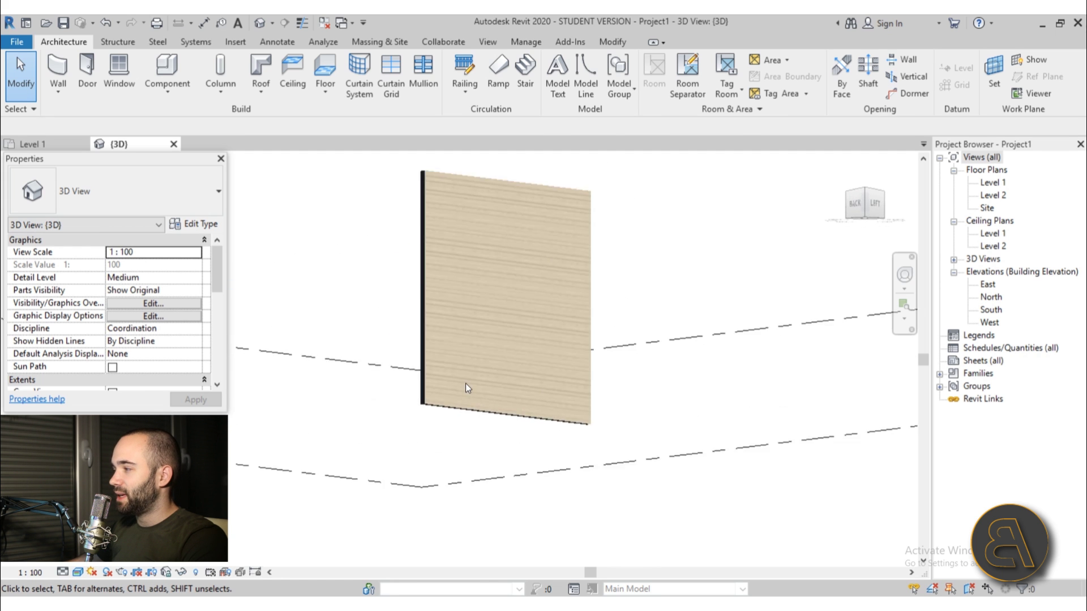
scroll(466, 383, up, 5)
scroll(425, 314, down, 4)
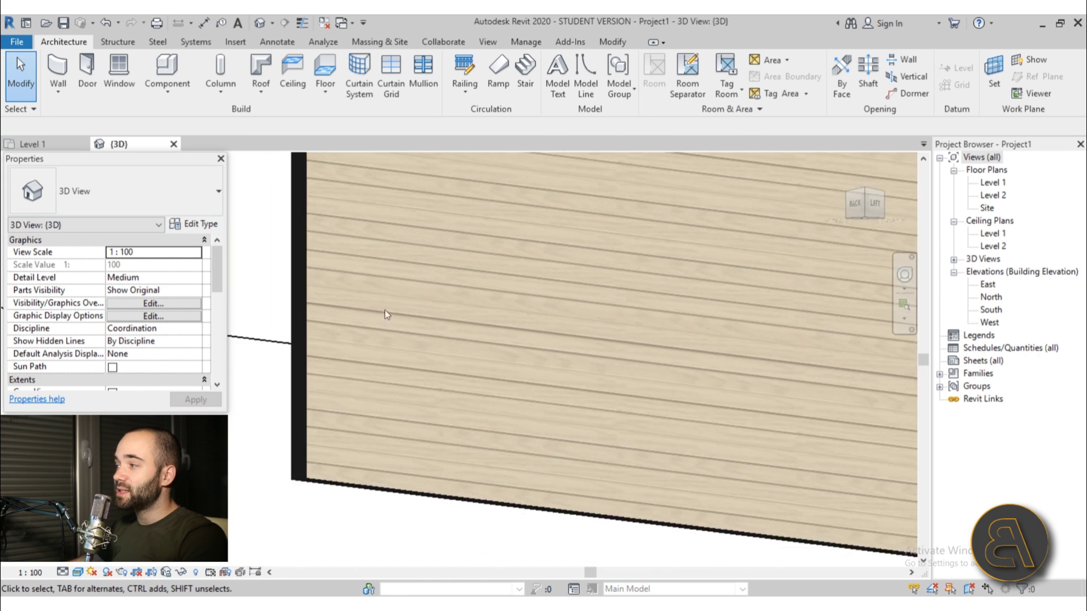
shift+middle_drag(453, 323, 464, 386)
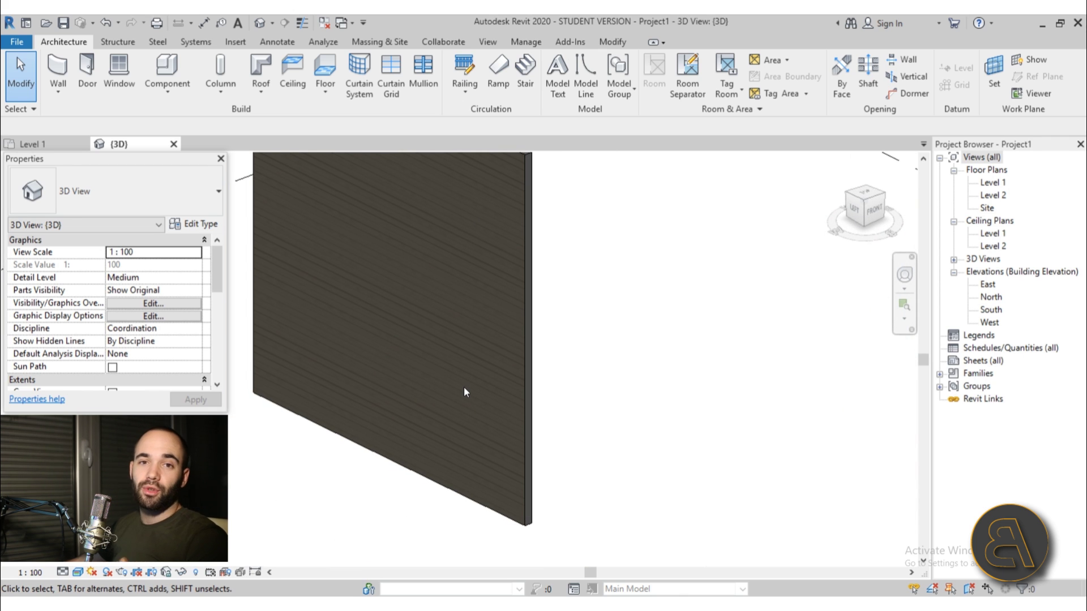
shift+middle_drag(463, 386, 450, 356)
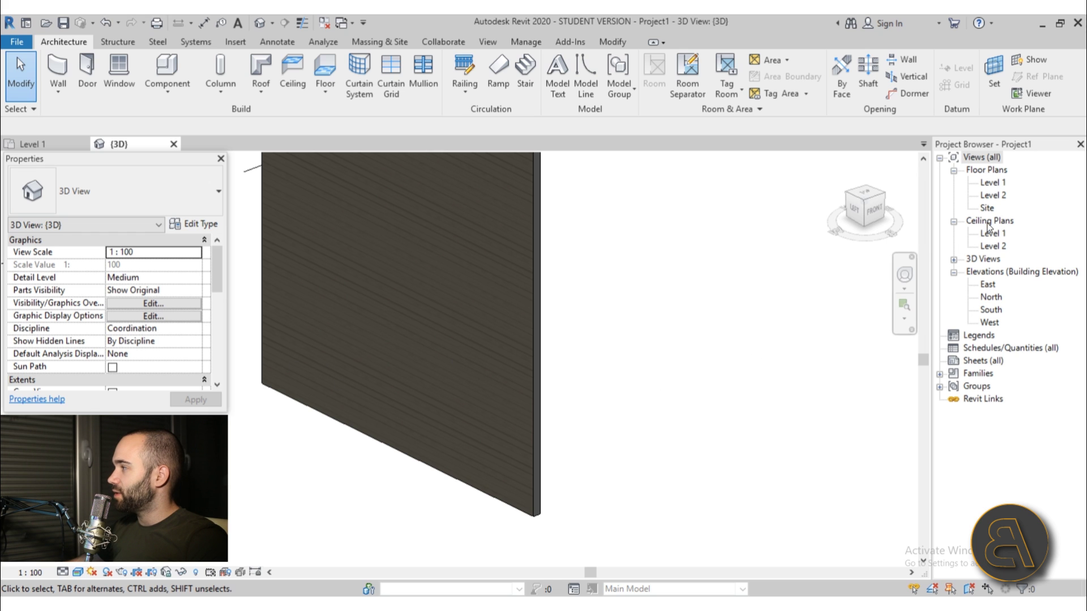
Create a horizontal section across the middle of the wall in the Level 1 floor plan and open its view.
double_click(995, 186)
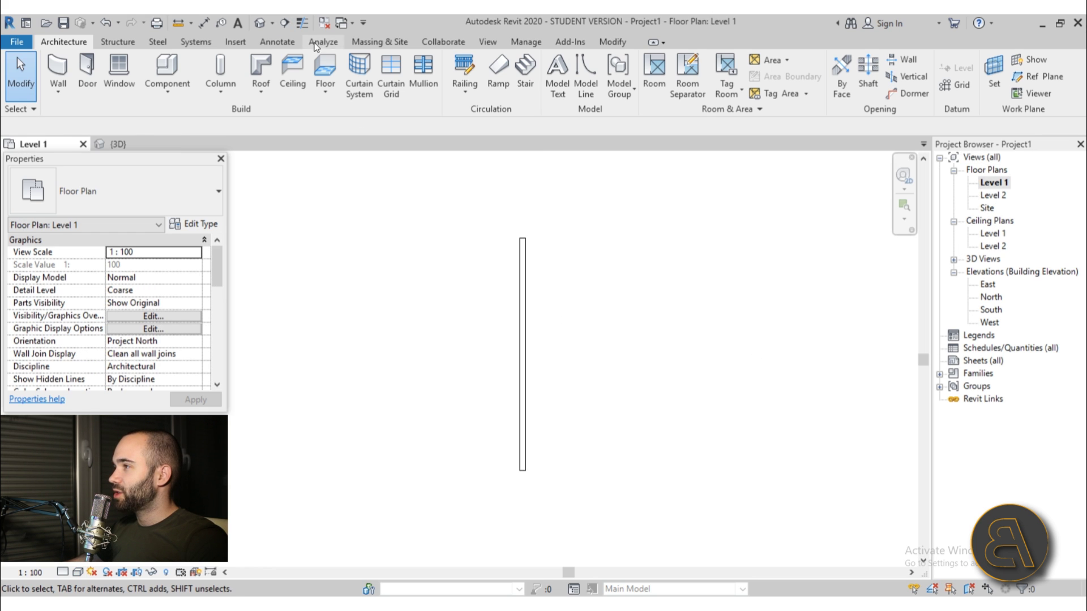
click(284, 23)
click(466, 380)
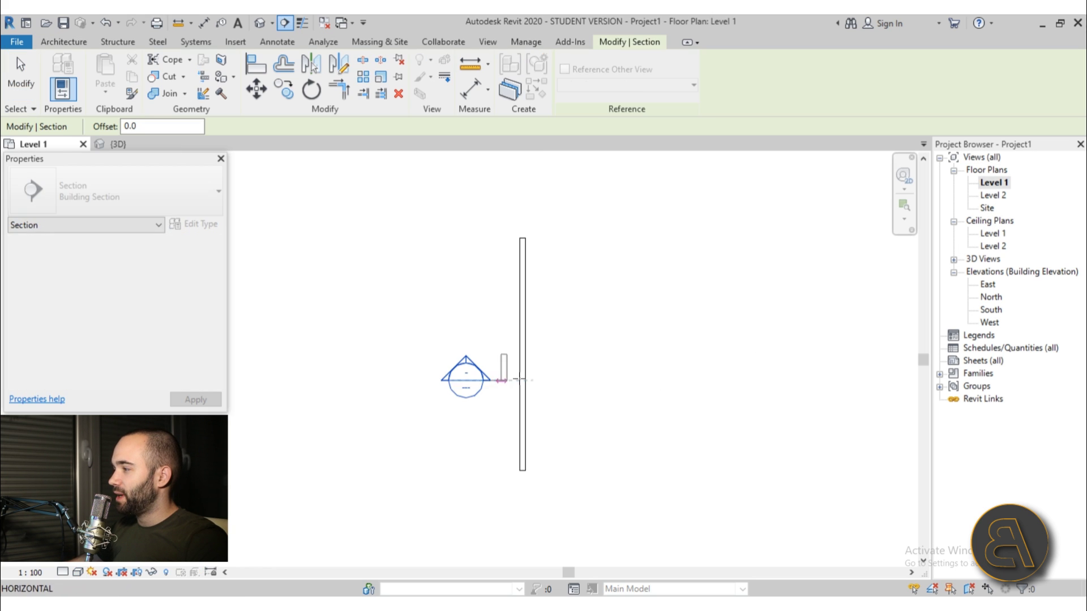
click(553, 380)
key(Escape)
double_click(475, 377)
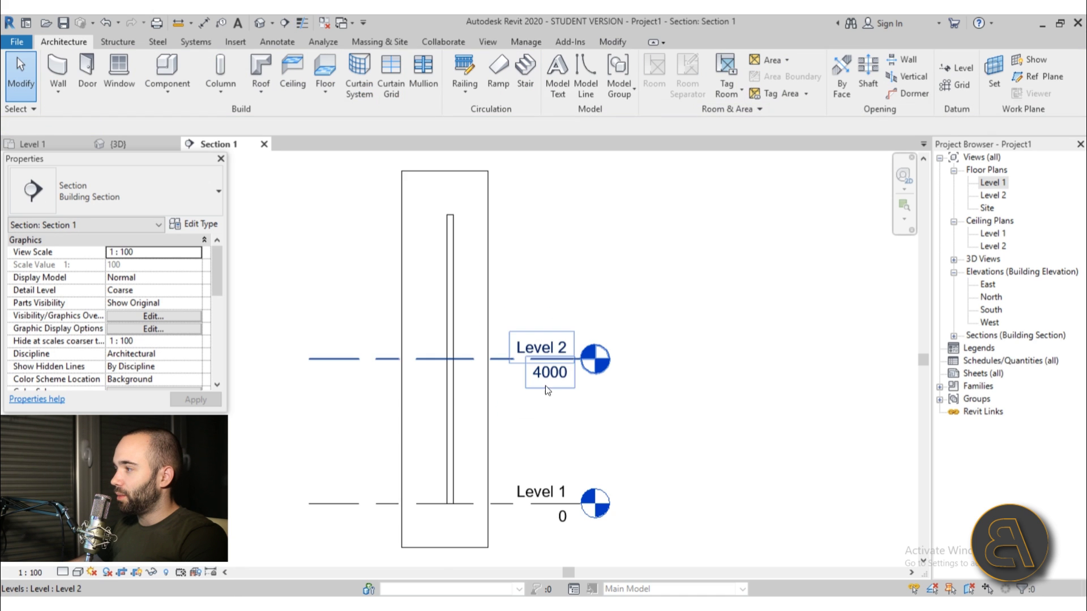
Set the section view's detail level to Fine and display thin lines to show the layers at the wall's base.
scroll(545, 386, up, 3)
middle_drag(449, 487, 456, 397)
click(63, 572)
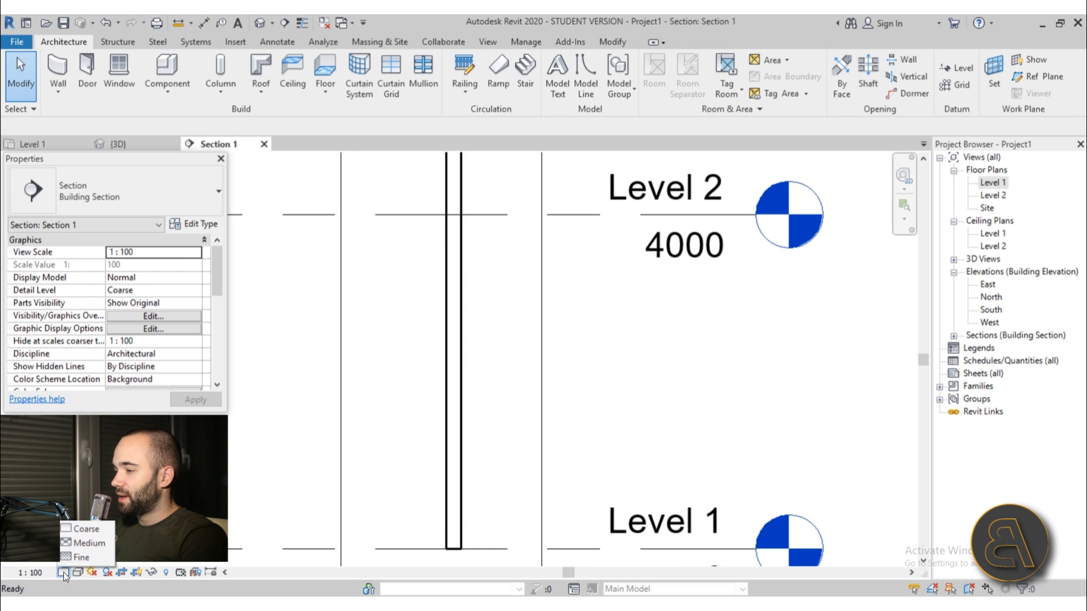
click(76, 557)
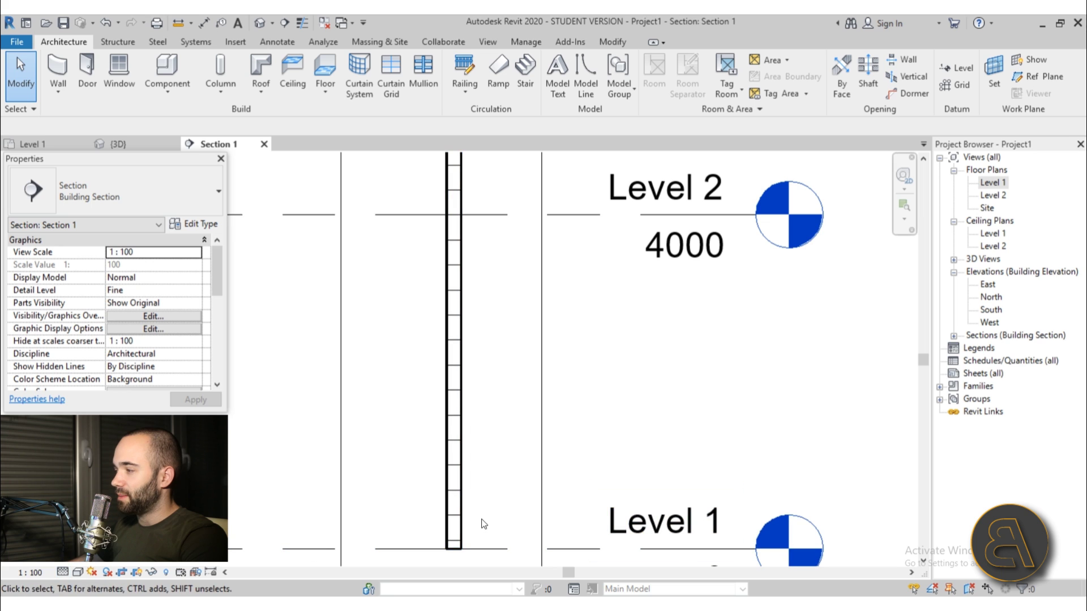
scroll(479, 524, up, 4)
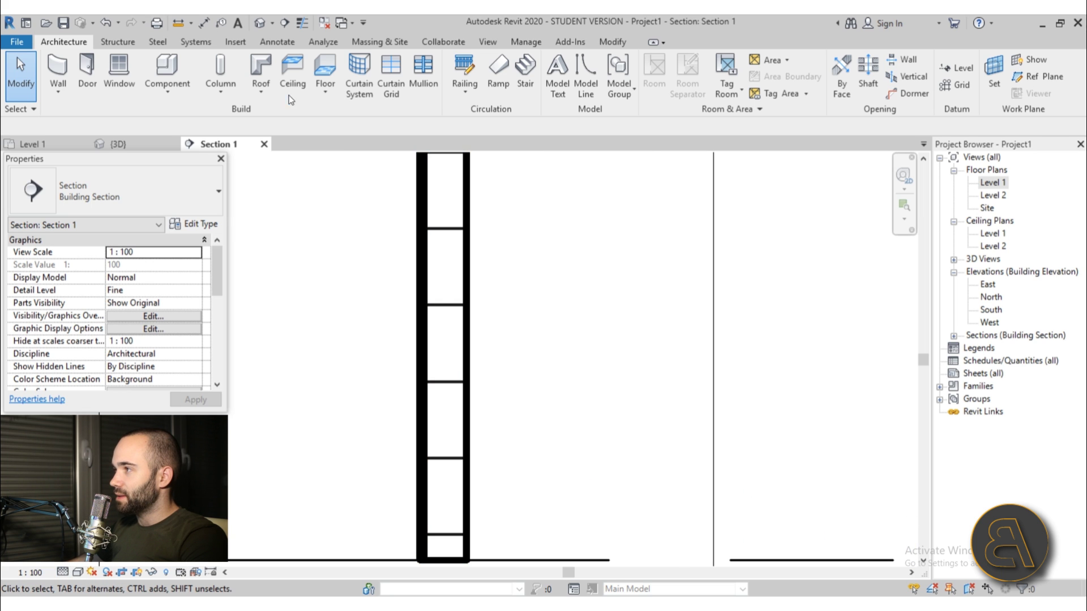
click(302, 23)
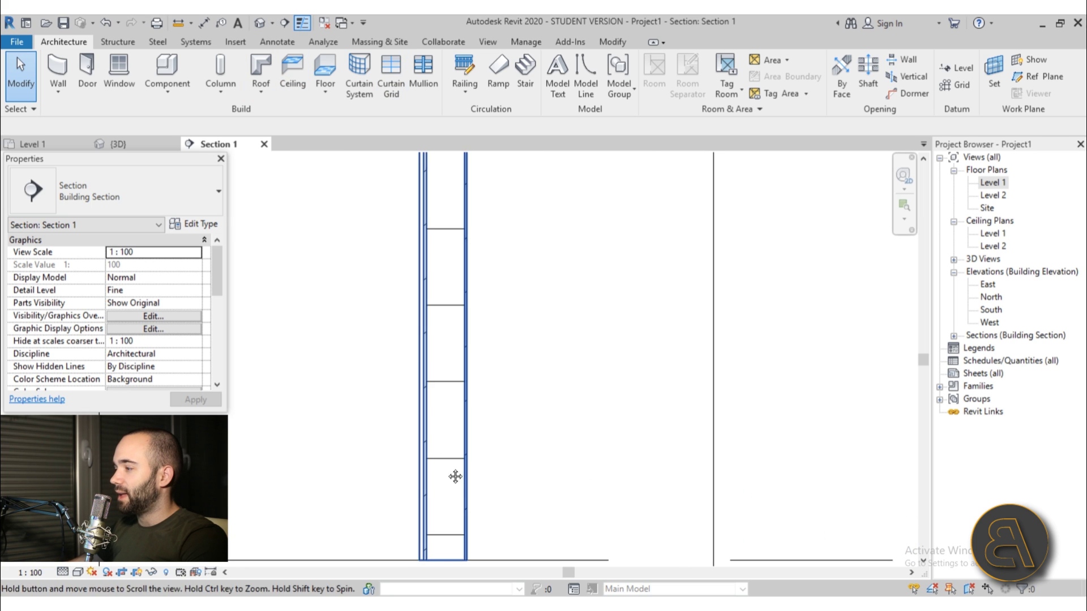
middle_drag(453, 476, 423, 425)
scroll(424, 425, up, 2)
scroll(407, 447, up, 2)
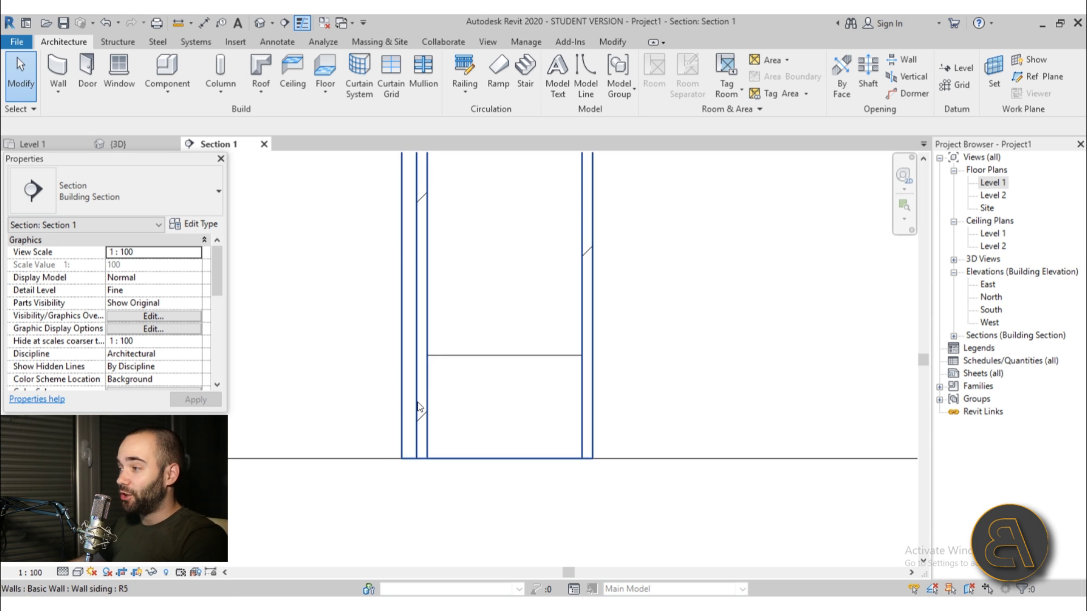
Delete the outermost Siding, Clapboard layer from the structure of the wall's "Wall siding" type.
scroll(473, 432, down, 5)
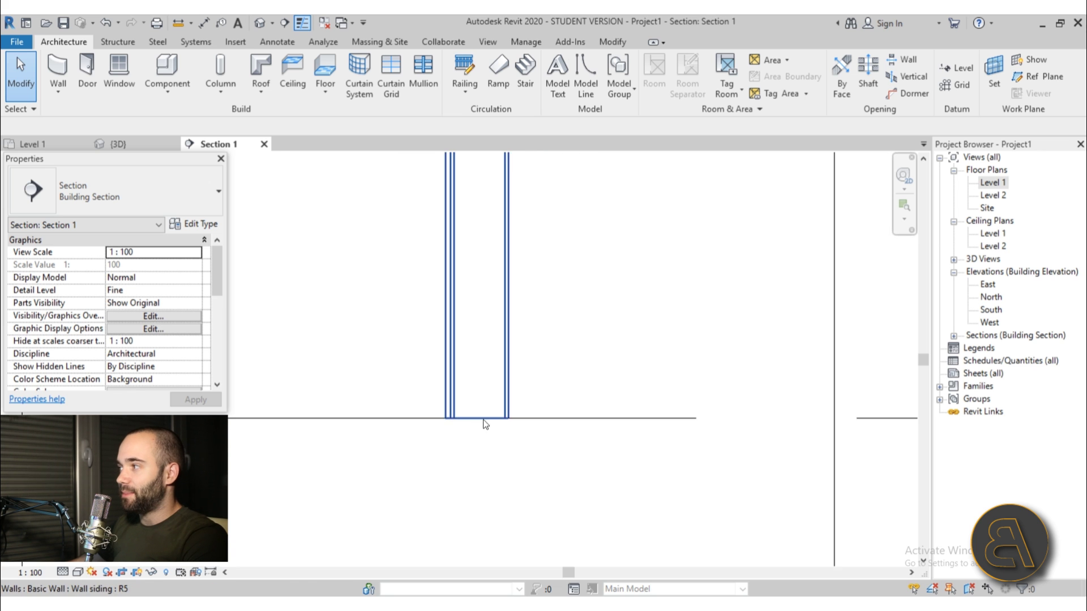
scroll(476, 437, down, 5)
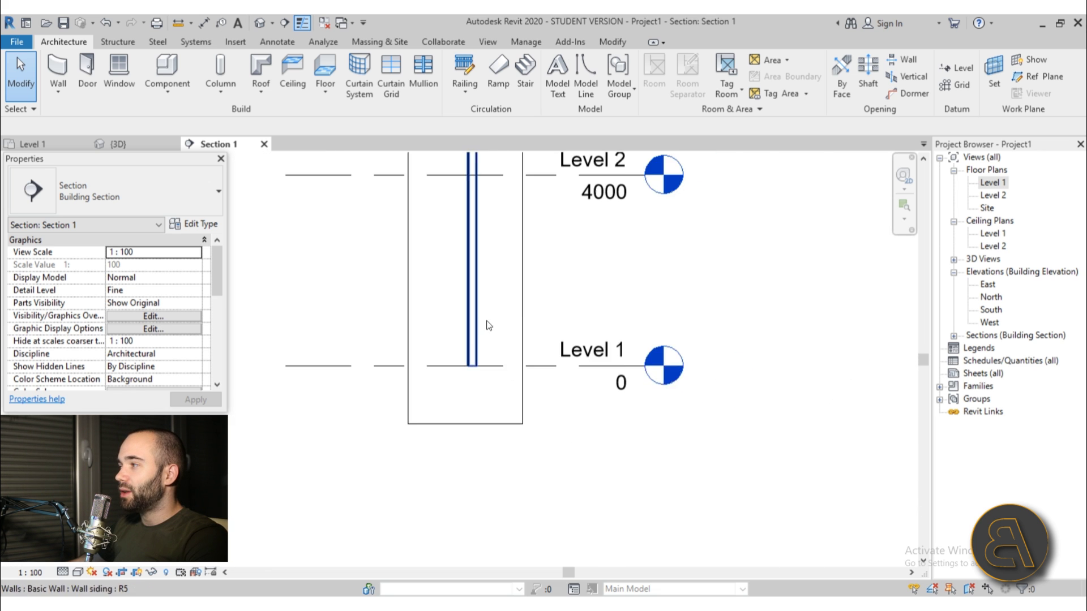
mouse_move(485, 323)
middle_down()
mouse_move(480, 393)
mouse_move(461, 417)
middle_up()
scroll(461, 417, down, 1)
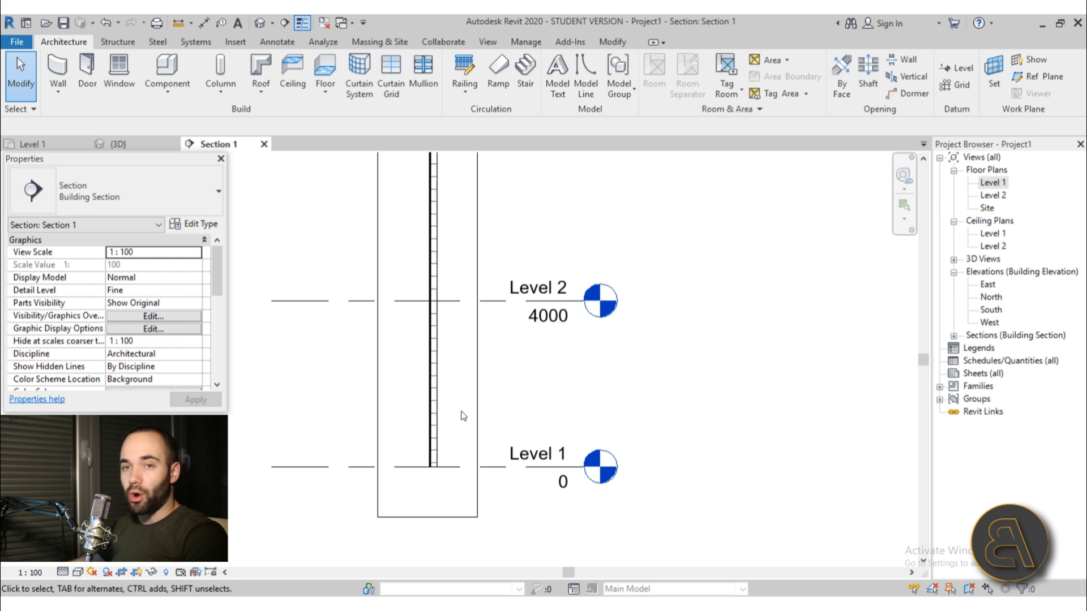
click(428, 277)
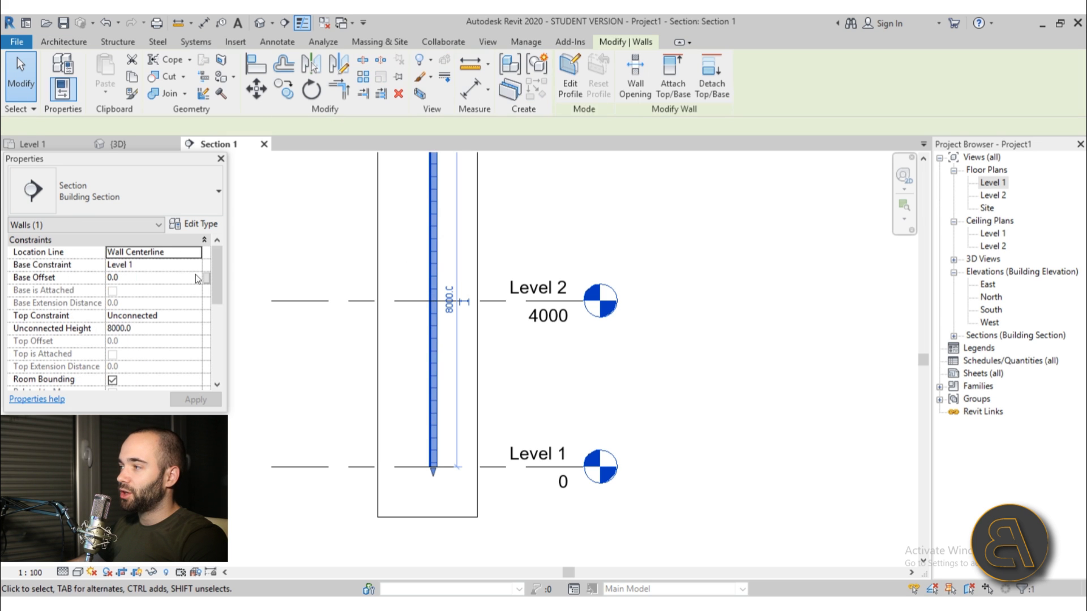
click(194, 224)
click(675, 205)
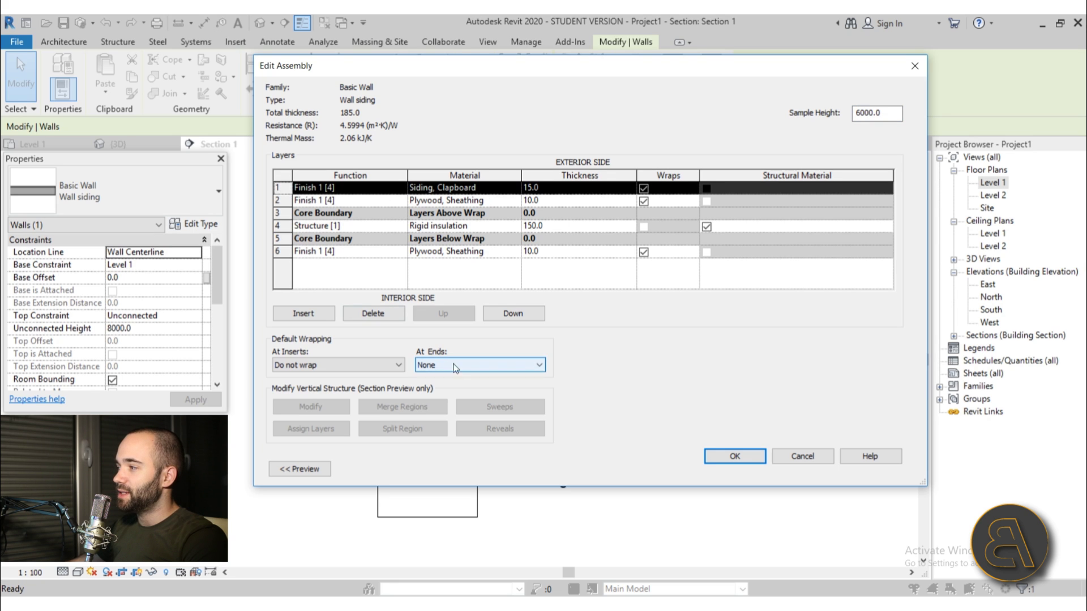
click(373, 313)
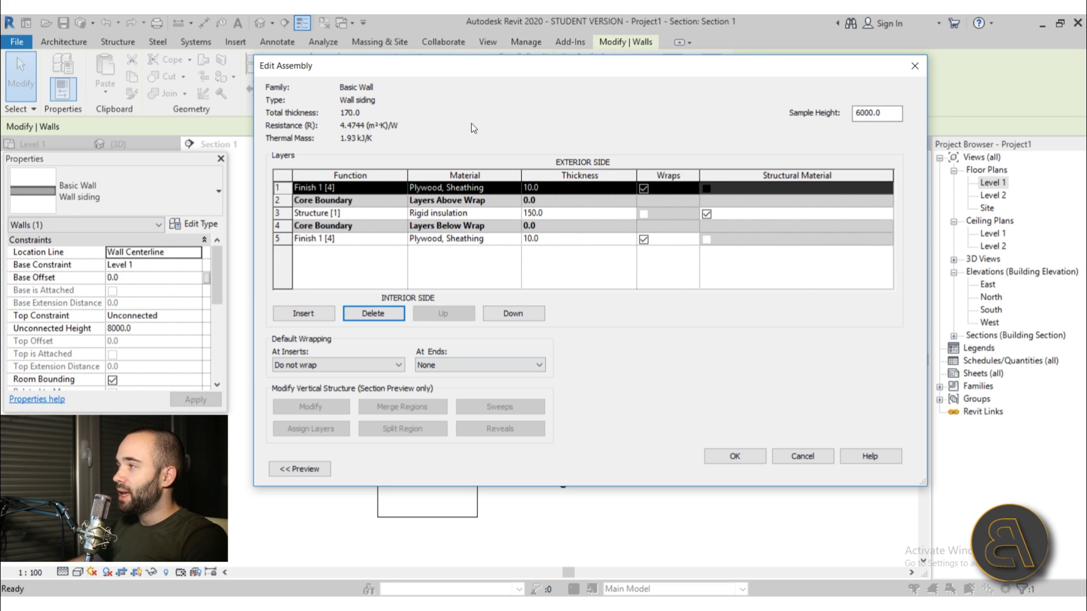
Arrange the Edit Assembly dialog with its preview visible and switch the preview to "Section: Modify type attributes".
drag(481, 70, 603, 75)
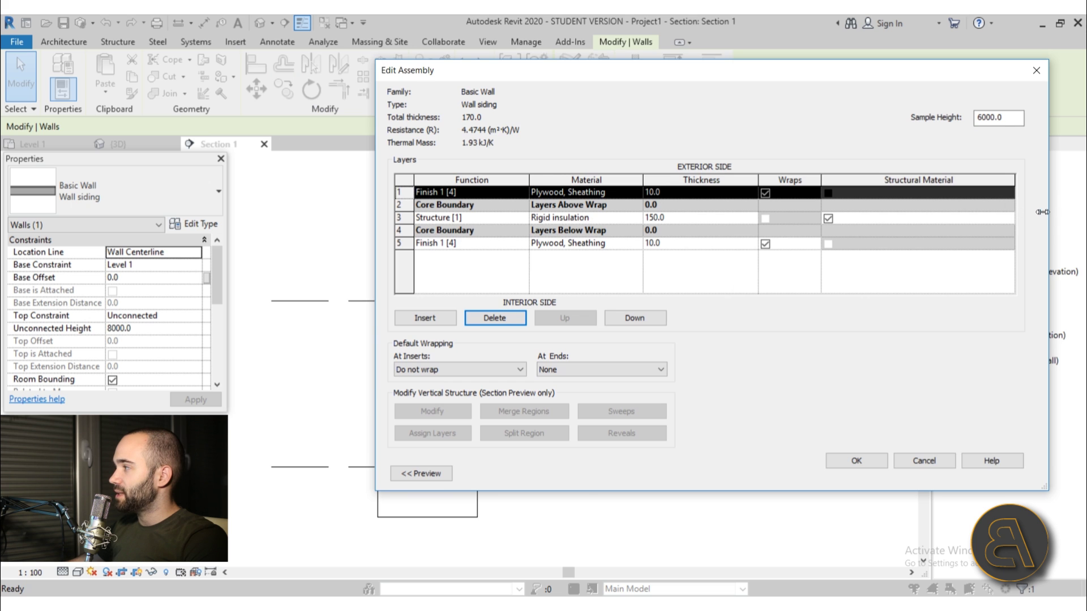
drag(1042, 211, 905, 212)
drag(639, 73, 776, 82)
click(579, 486)
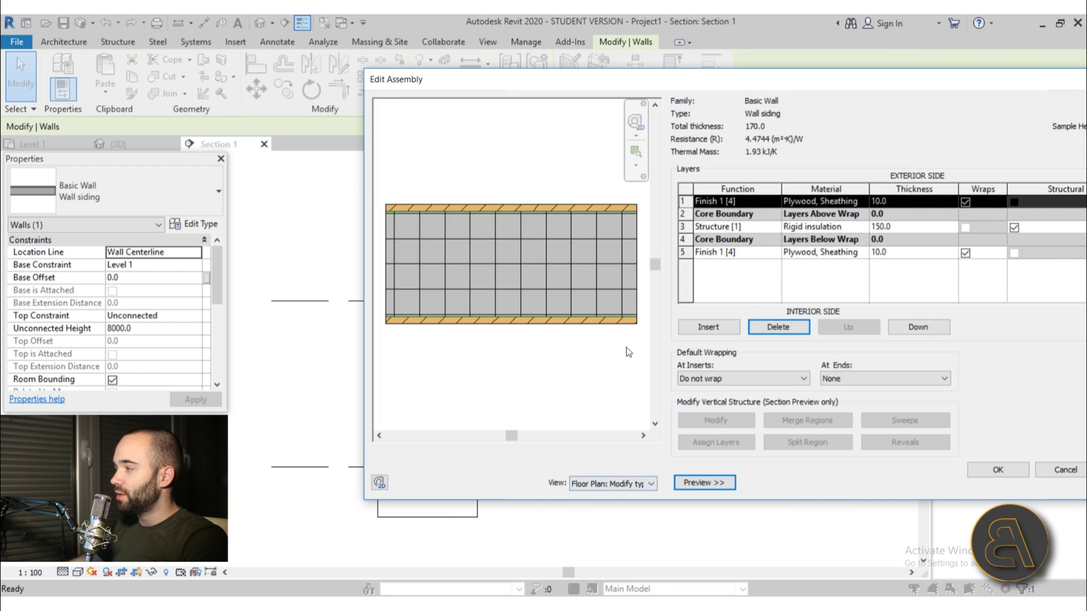
click(623, 485)
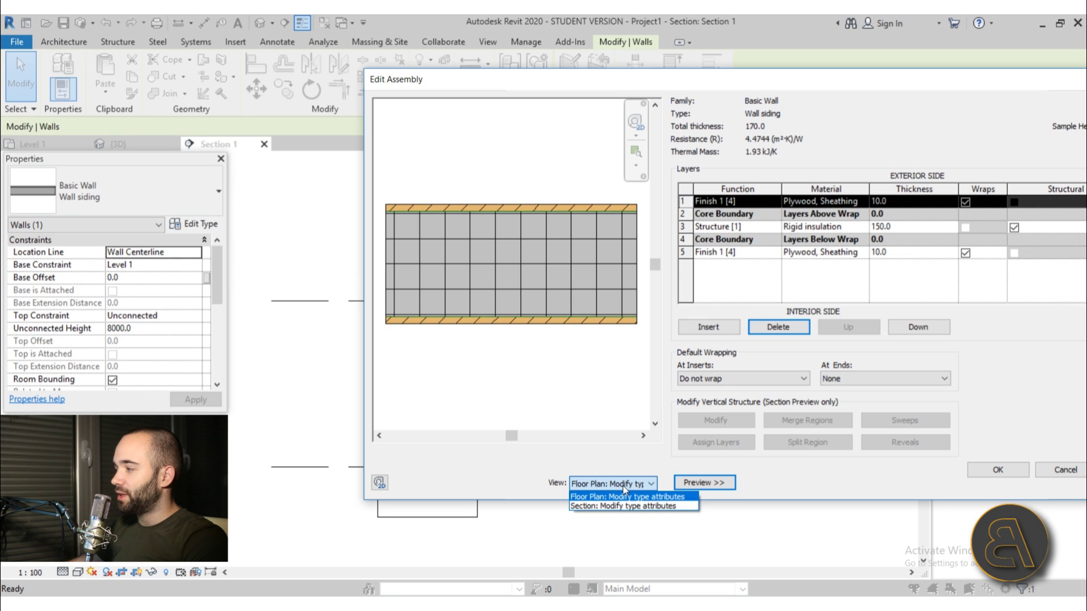
click(587, 506)
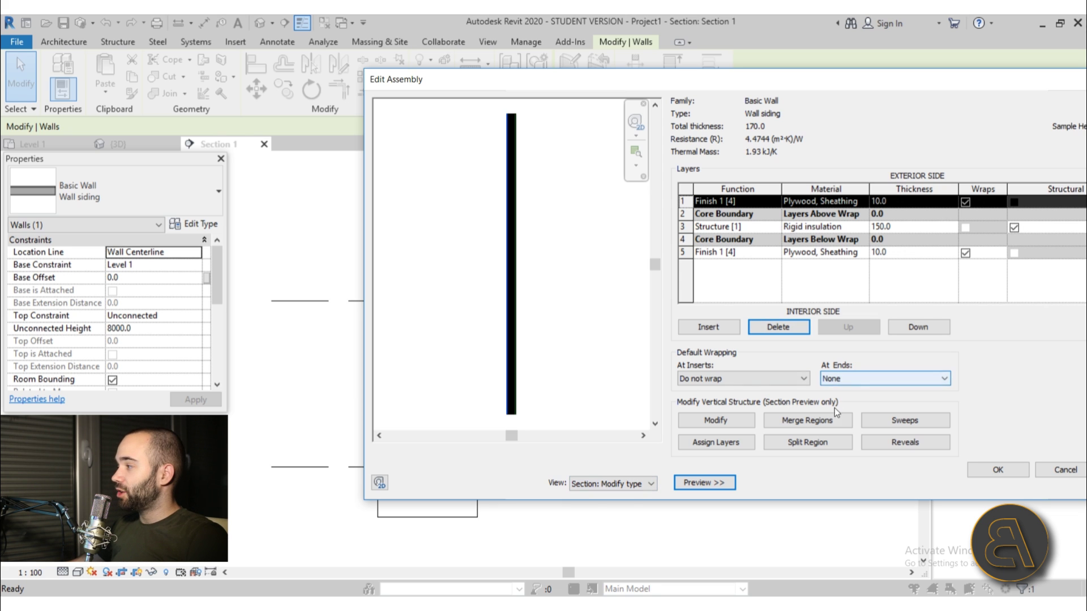
Look over the Wall Sweeps settings, cancel them along with the assembly edits, and close the wall's type properties.
click(905, 422)
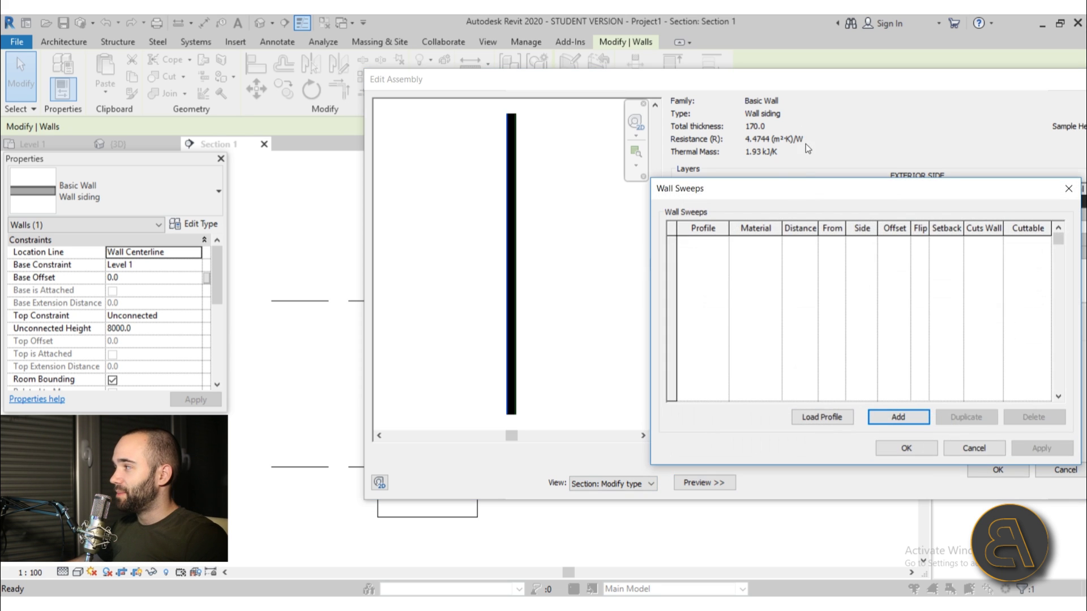
drag(792, 184, 604, 146)
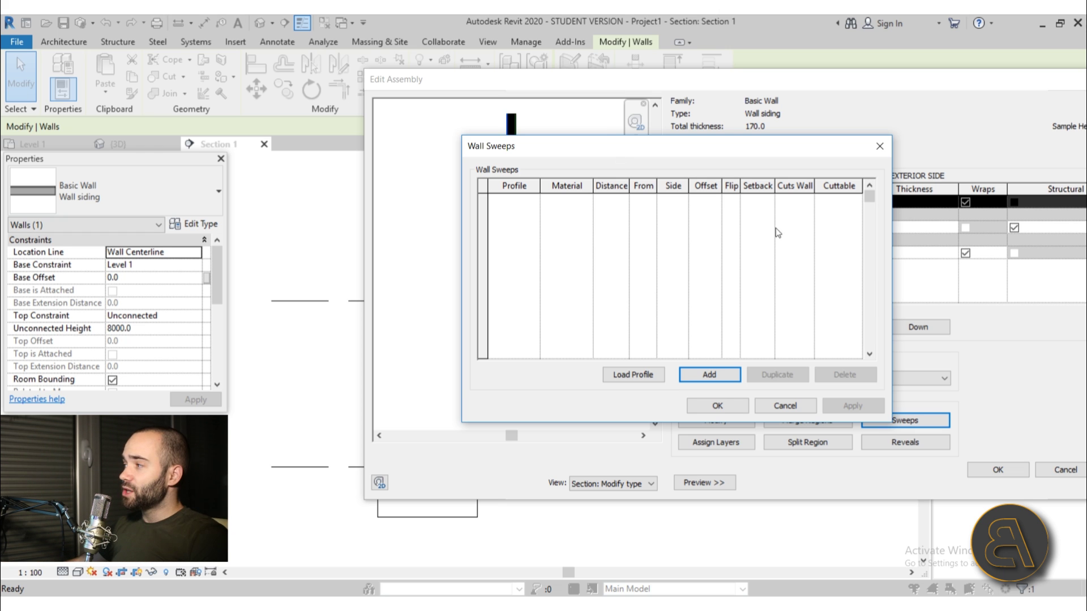
drag(616, 148, 603, 154)
click(491, 202)
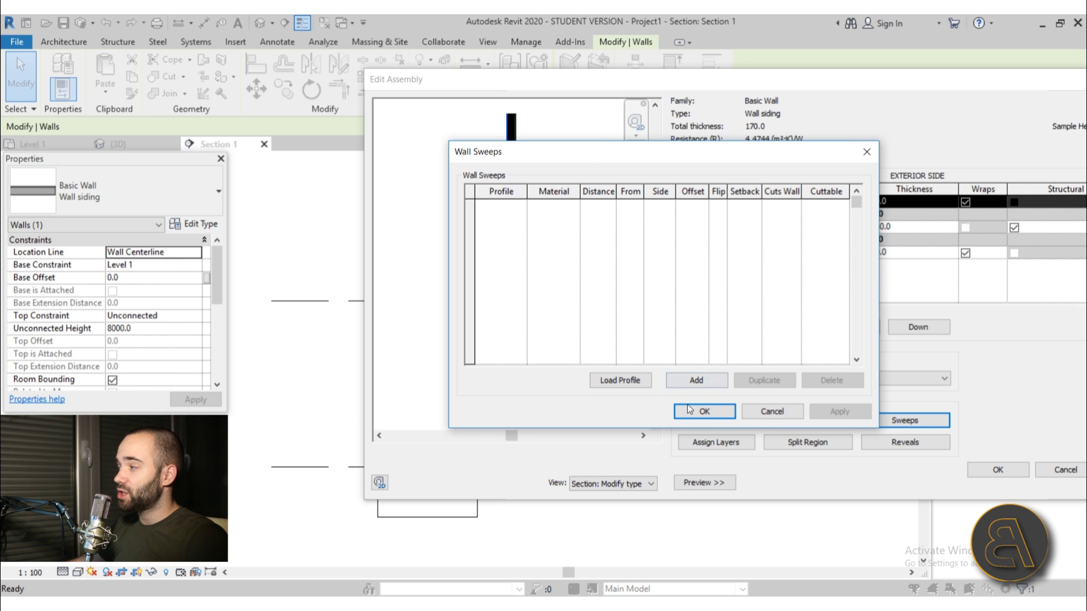
click(760, 412)
drag(902, 88, 801, 87)
key(Escape)
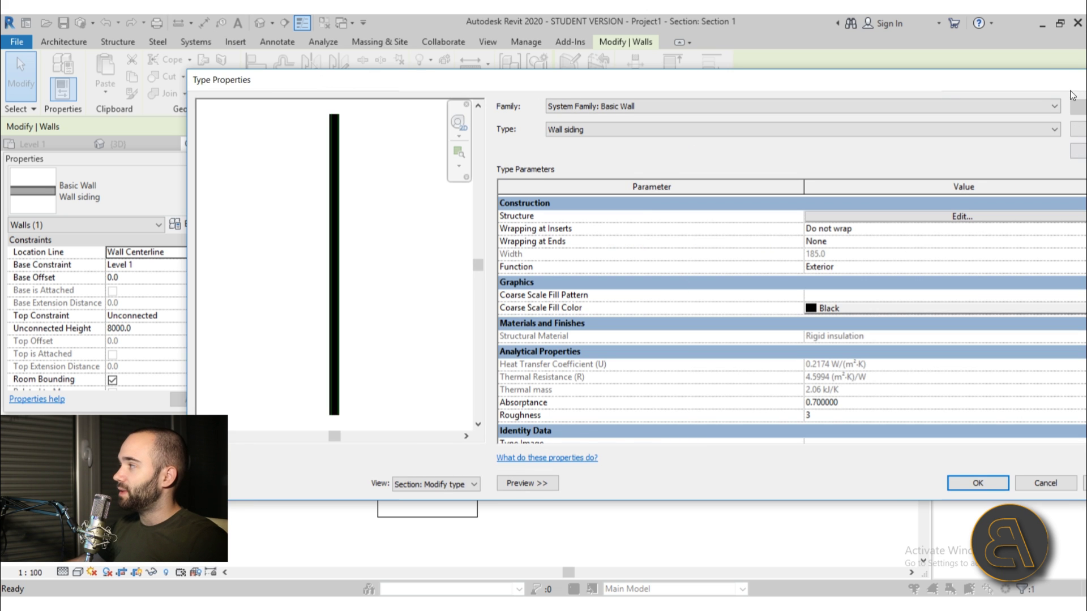
drag(1046, 85, 985, 87)
key(Return)
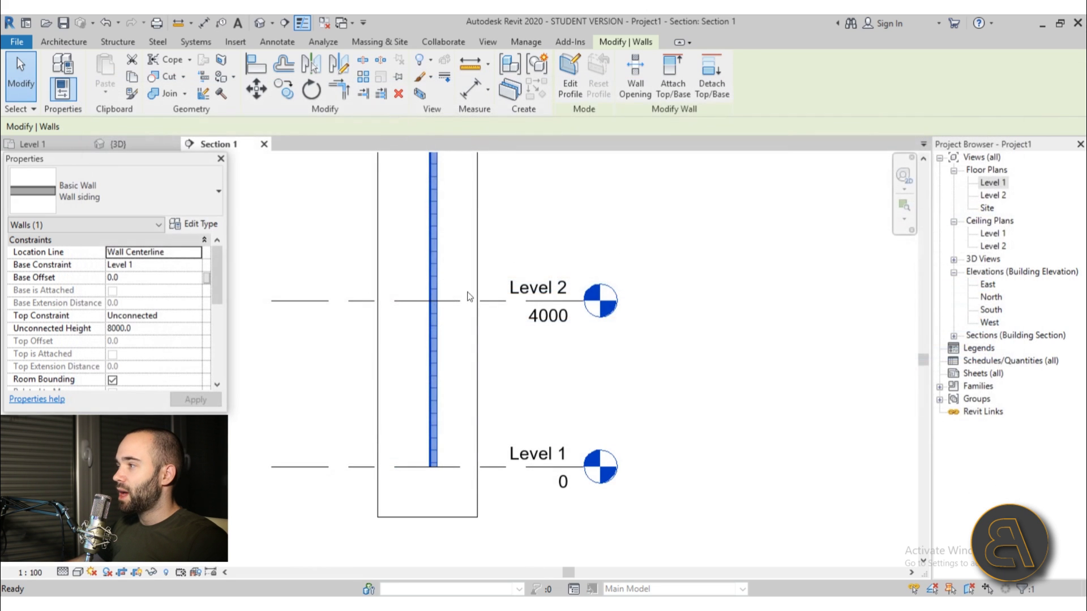
Create a new family from the Metric Profile template.
click(8, 44)
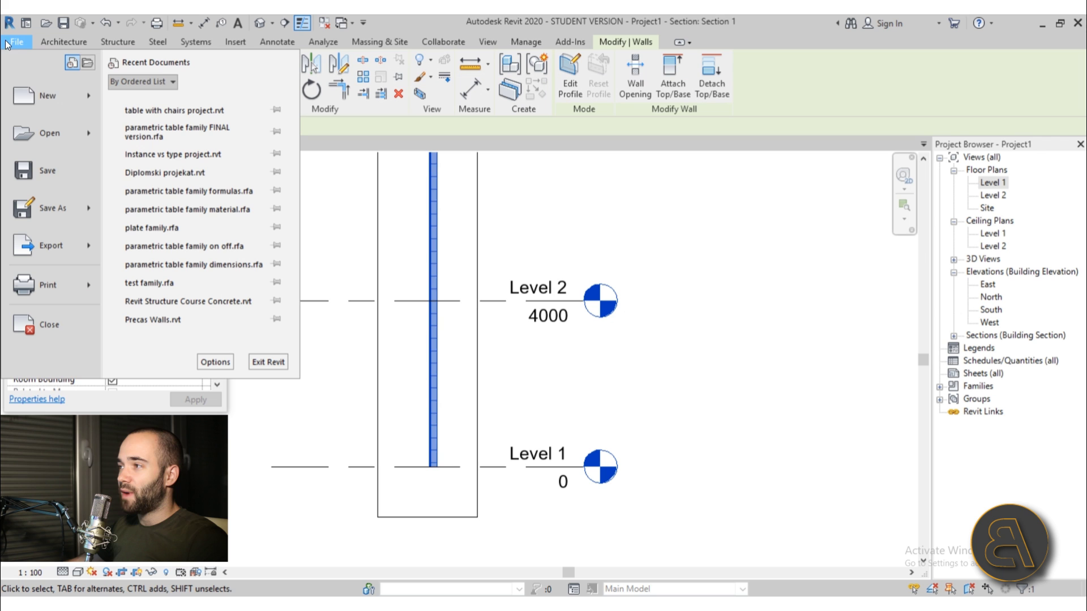
mouse_move(48, 95)
click(178, 136)
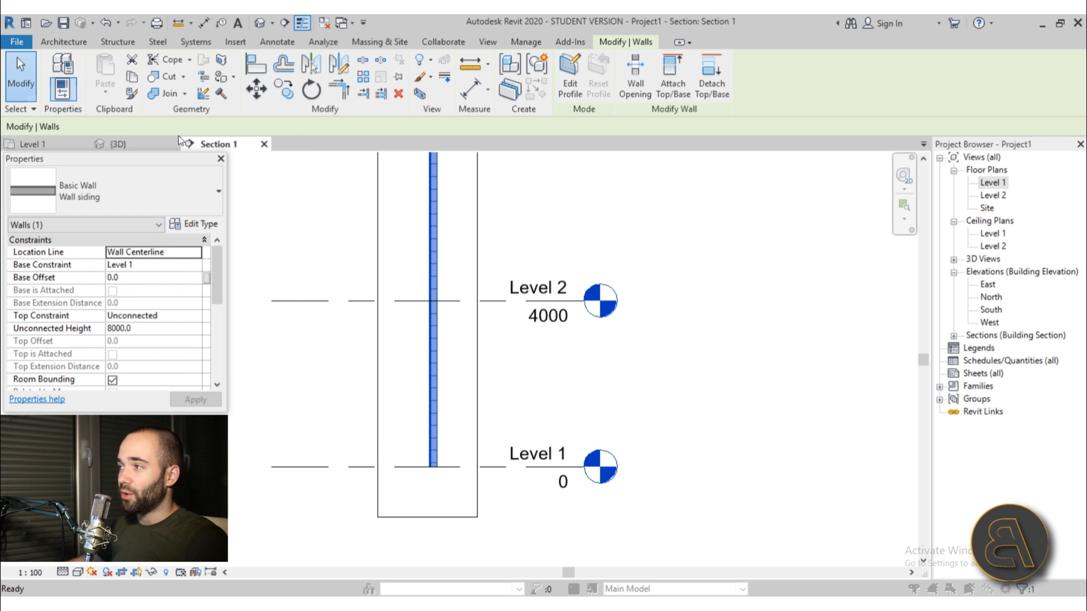
scroll(387, 240, down, 6)
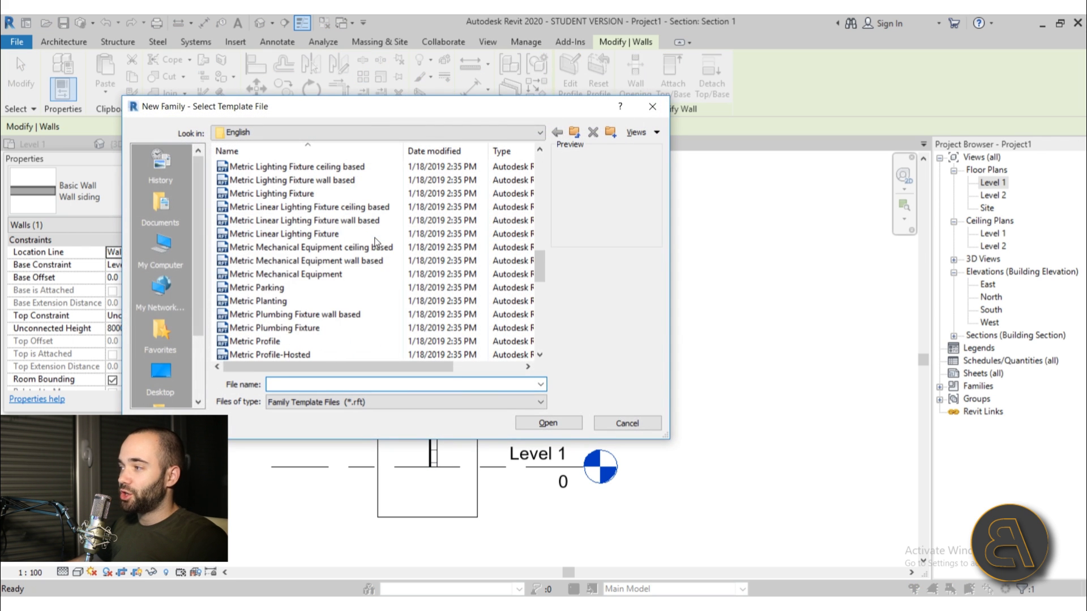
scroll(375, 242, down, 3)
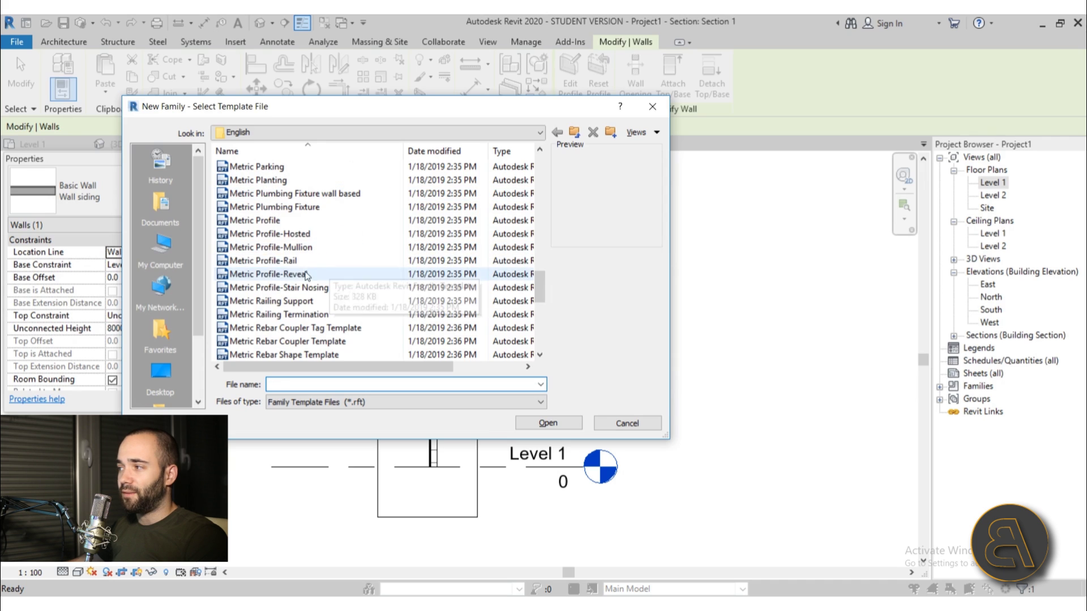
click(248, 222)
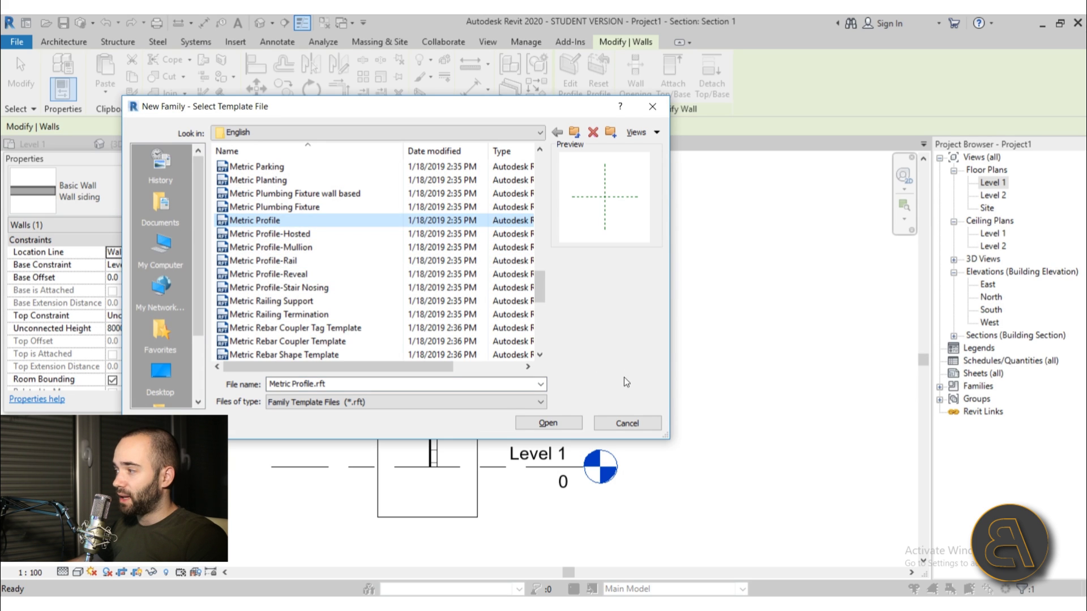
click(544, 423)
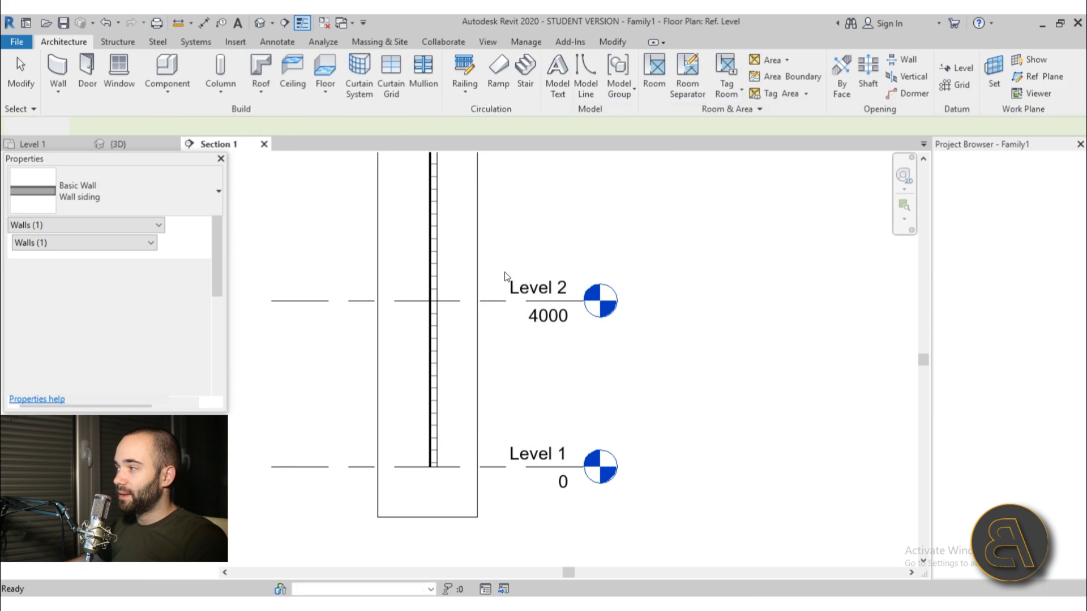
scroll(455, 354, up, 3)
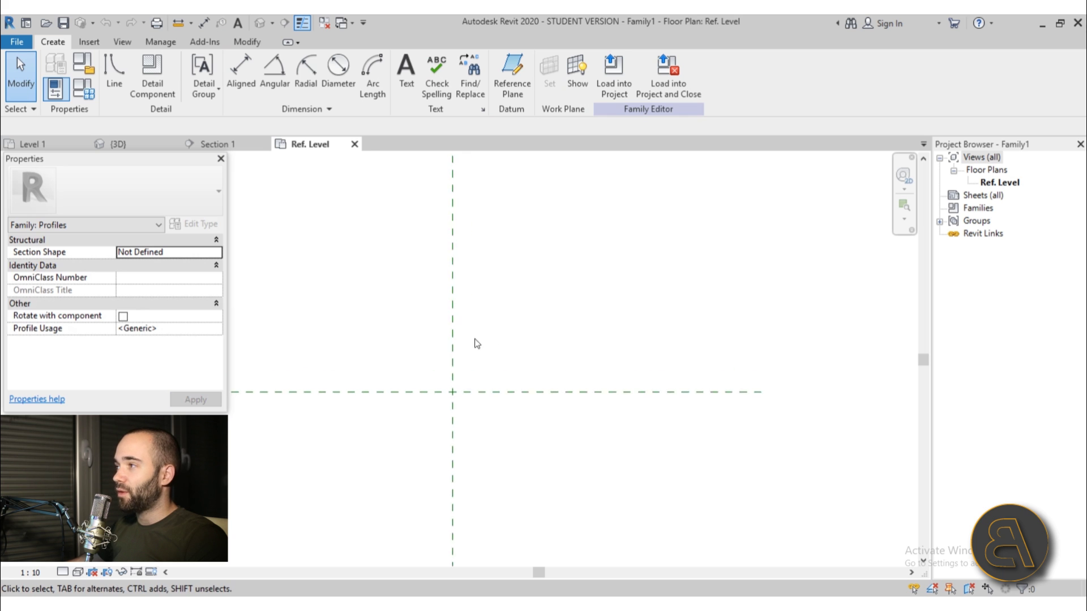
Draw a rectangle about 15 mm wide and 215 mm high, rising from the intersection of the reference planes.
click(113, 71)
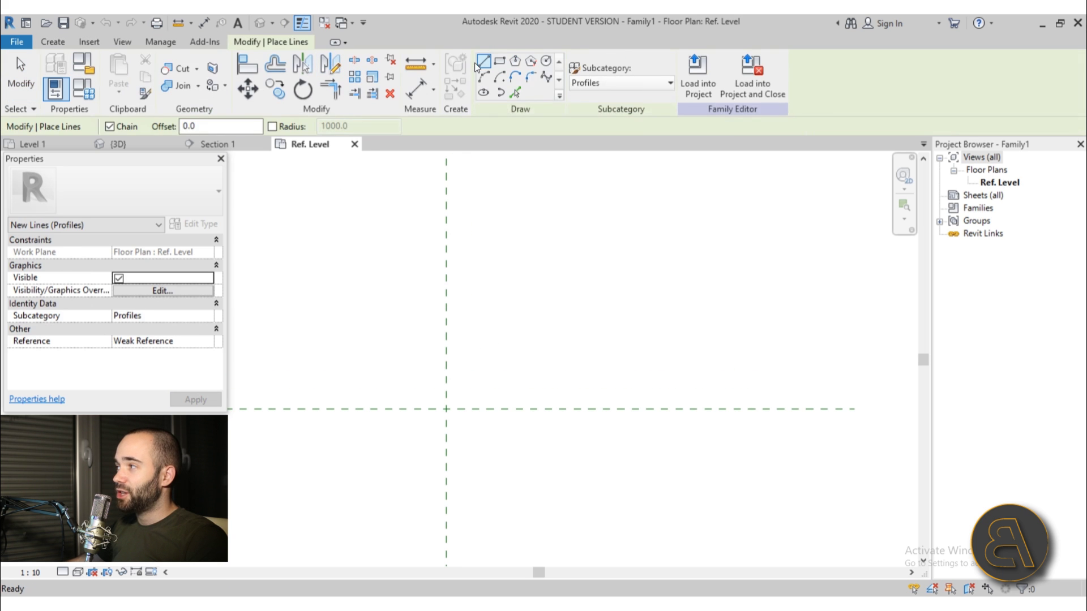
click(500, 61)
click(446, 409)
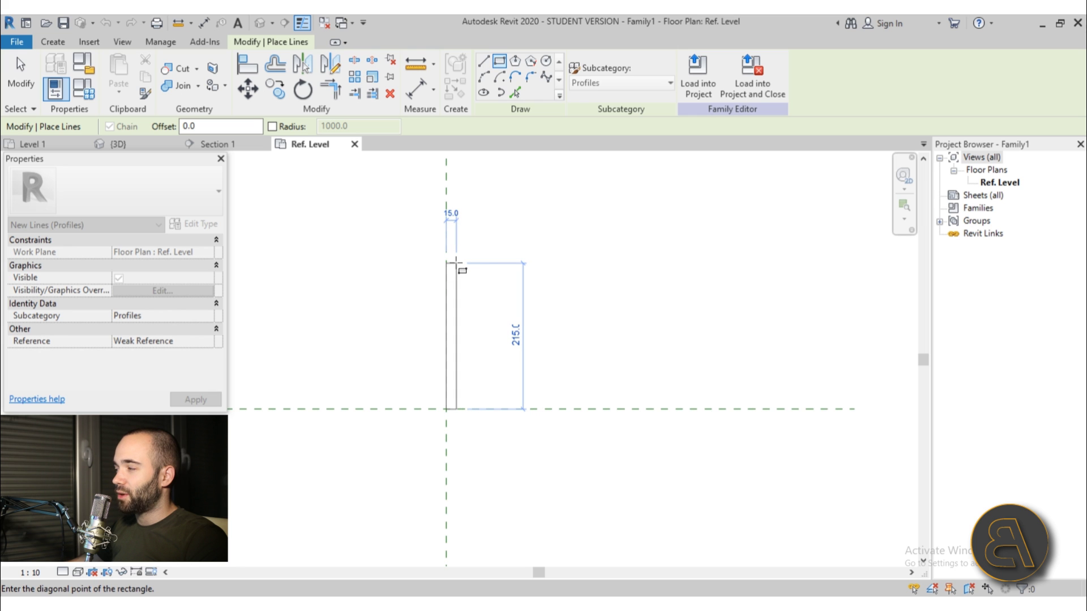
click(456, 261)
scroll(460, 329, up, 2)
key(Escape)
key(Escape)
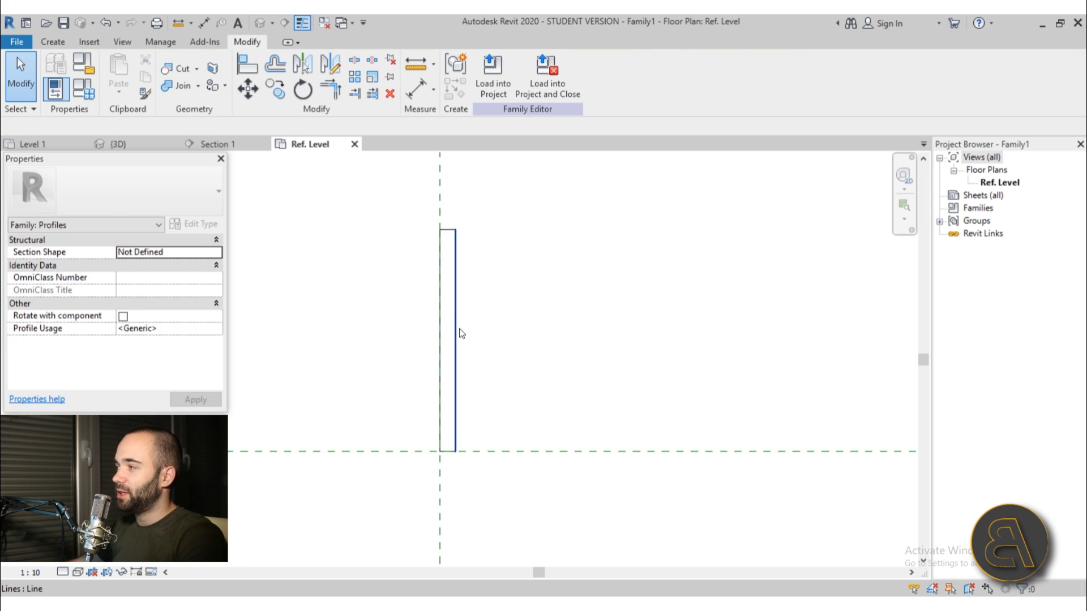
Set the rectangle's height to 160 mm by repositioning its upper edge.
click(458, 340)
middle_drag(468, 424, 480, 372)
click(473, 184)
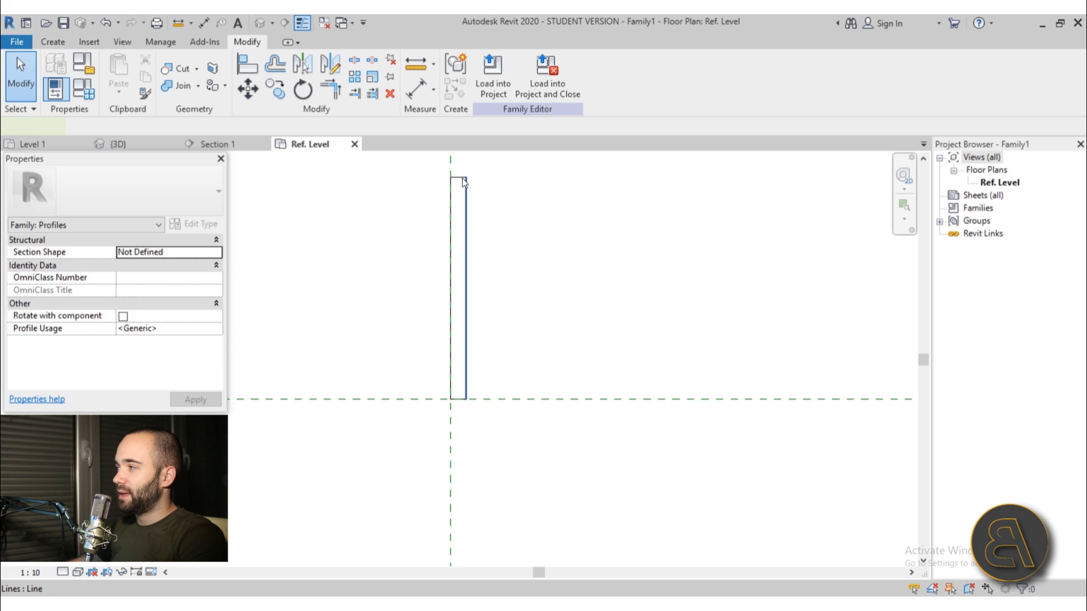
click(460, 178)
click(484, 288)
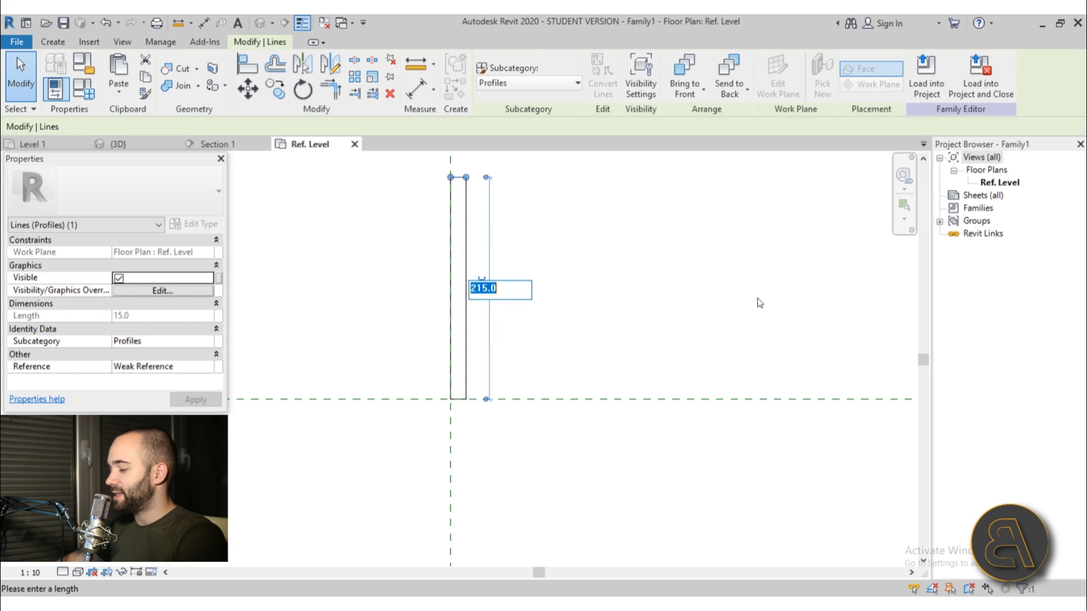
text(16)
key(Return)
key(Escape)
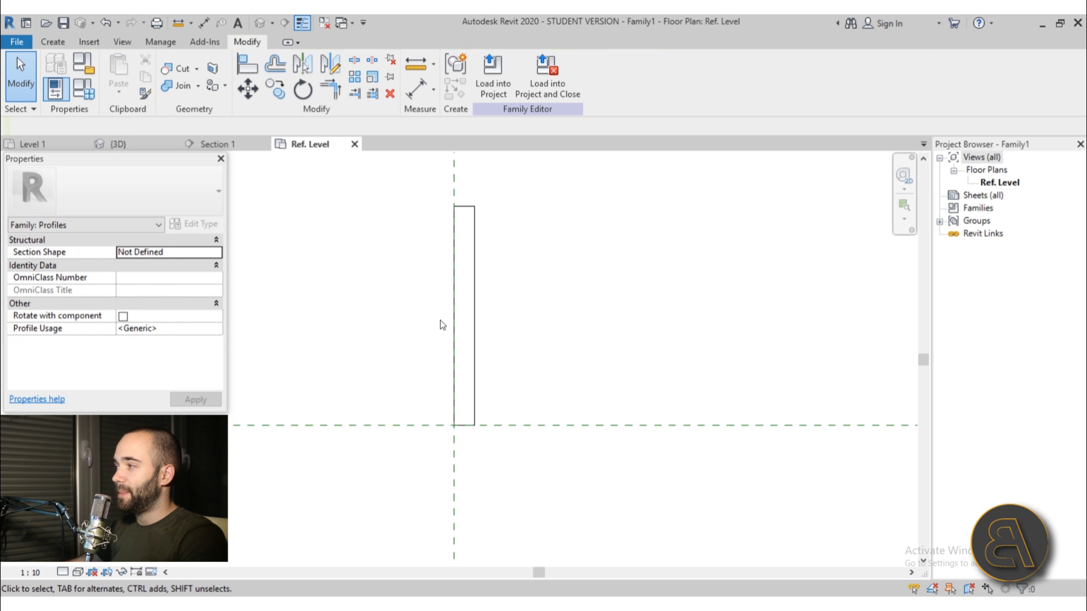
Set the rectangle's width to 10 mm by repositioning the long edge away from the vertical reference plane.
click(475, 306)
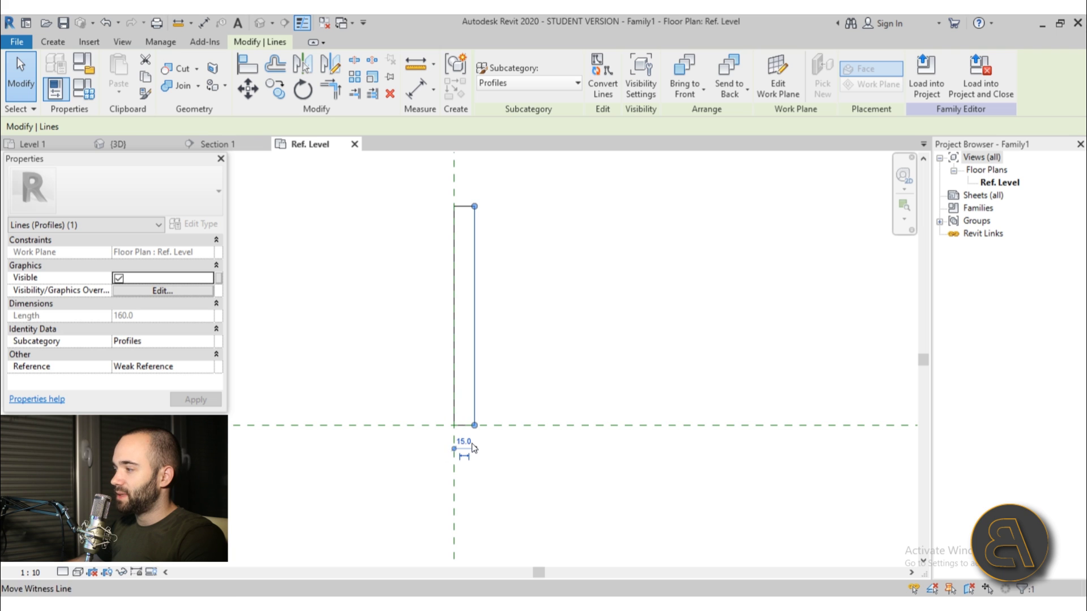
click(467, 442)
text(10)
key(Return)
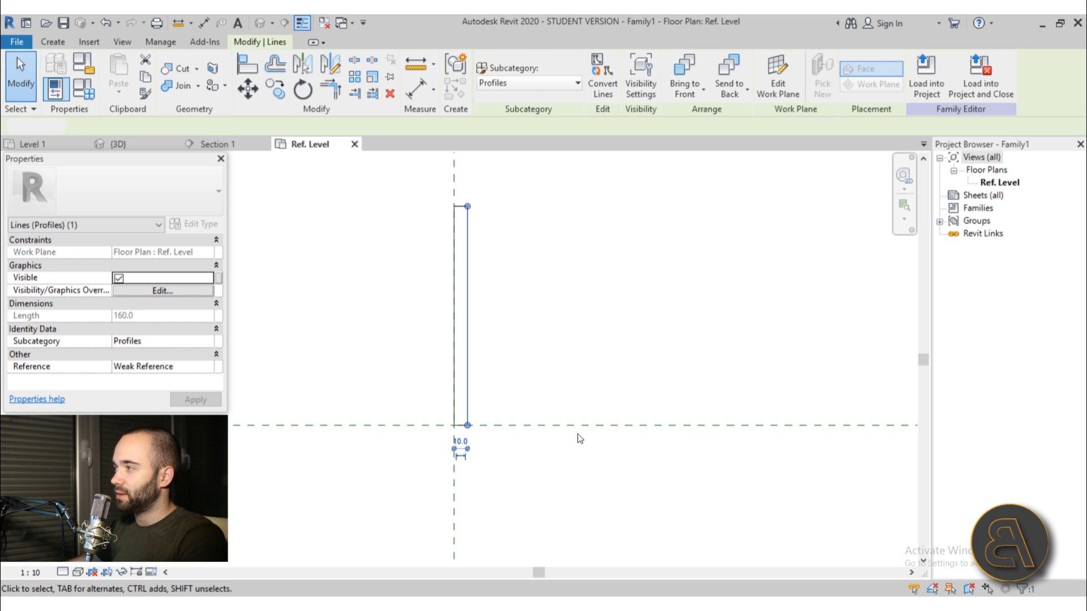
key(Escape)
Rotate the whole rectangle about its upper-left corner so its lower end tilts slightly right of the vertical reference plane.
drag(427, 194, 509, 485)
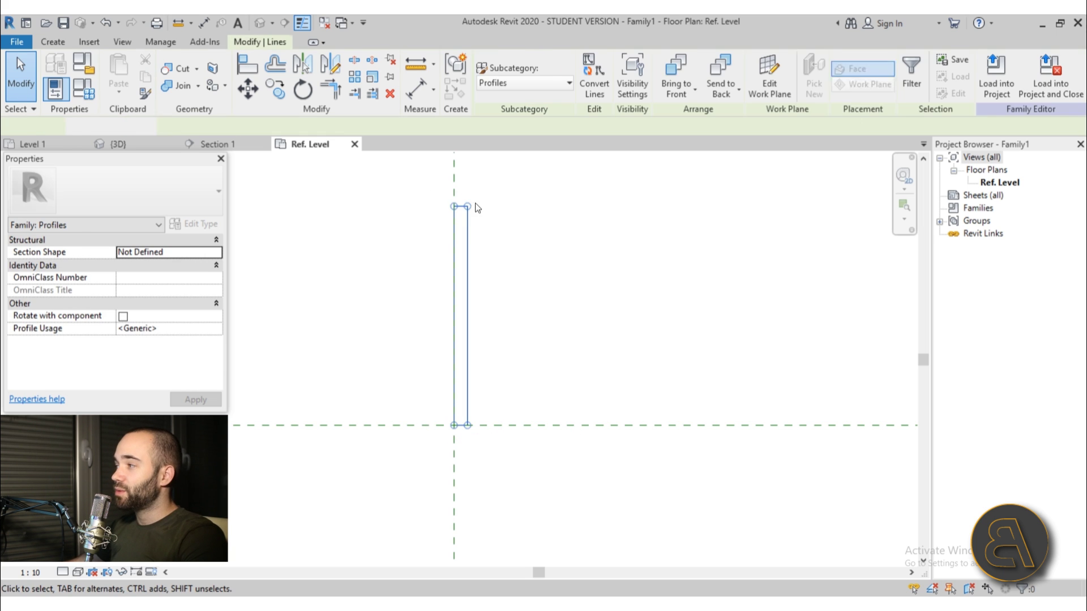
key(r)
key(o)
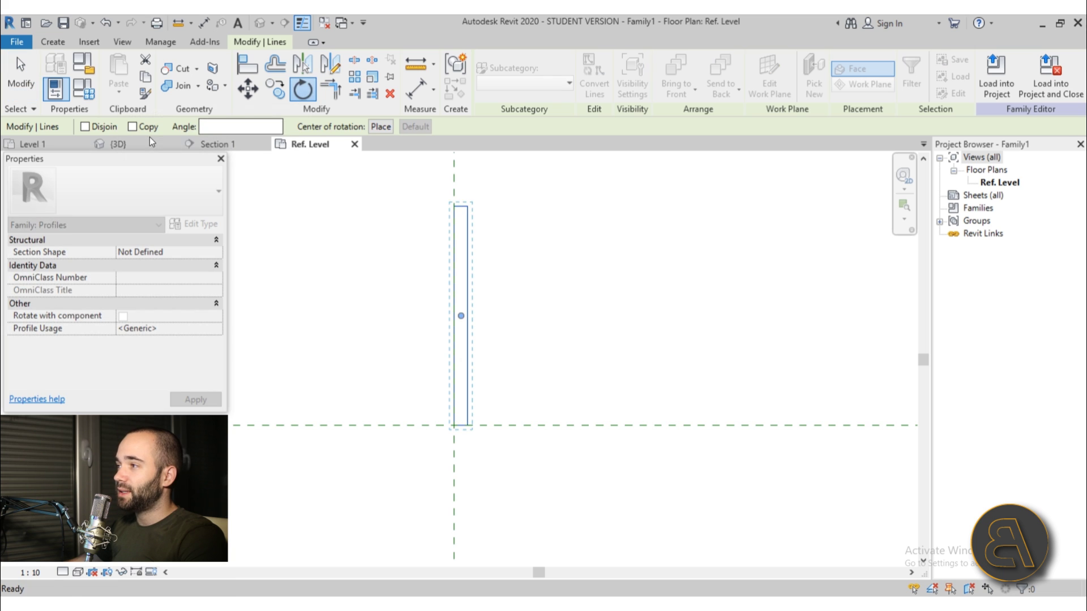
click(380, 126)
click(454, 206)
scroll(461, 486, up, 3)
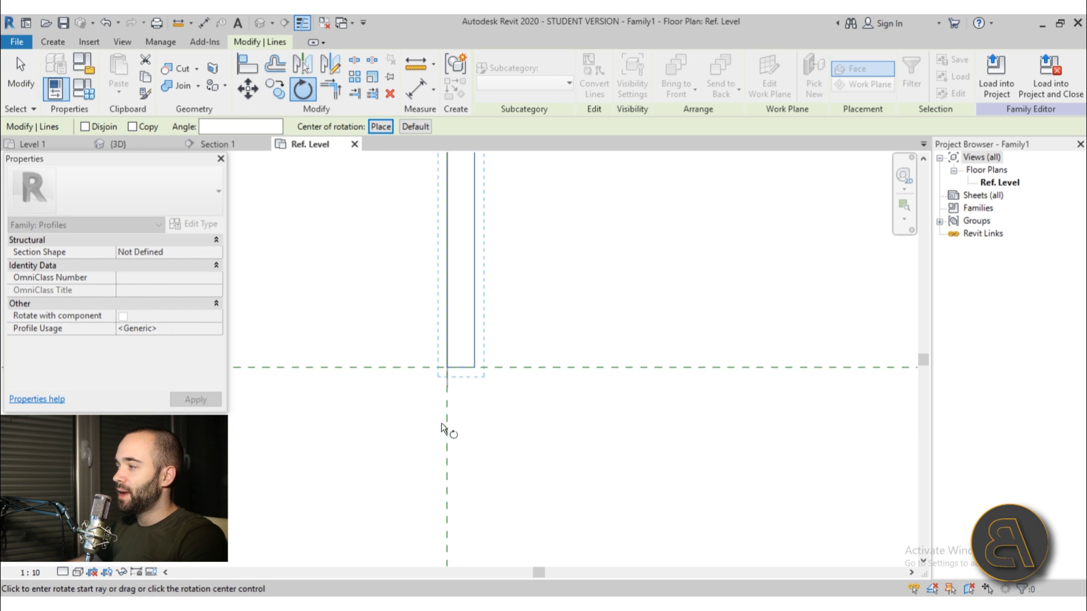
click(447, 415)
click(500, 418)
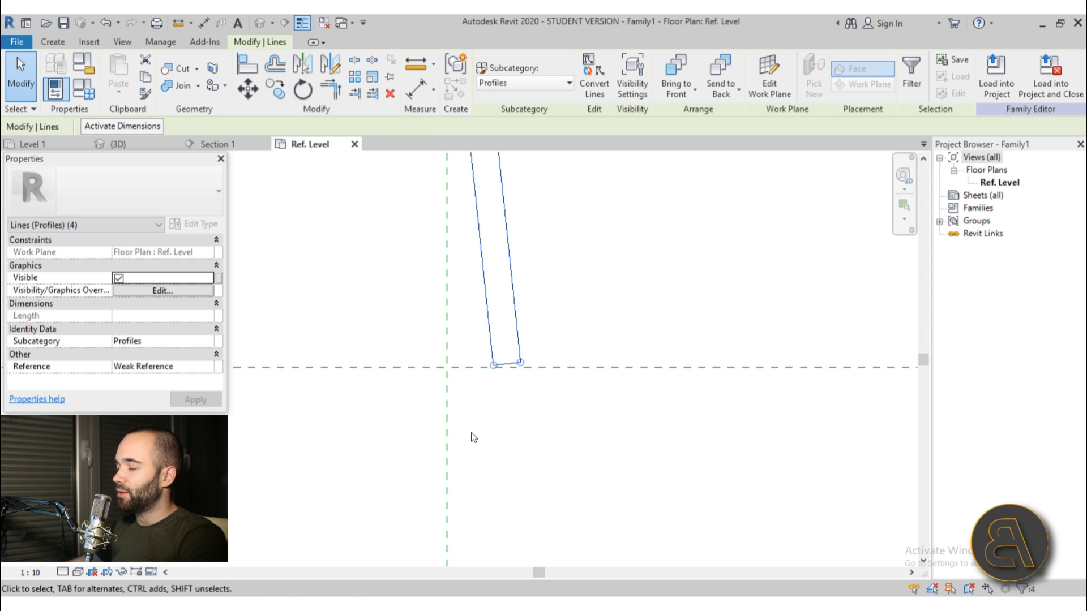
middle_drag(506, 411, 461, 493)
scroll(406, 376, down, 1)
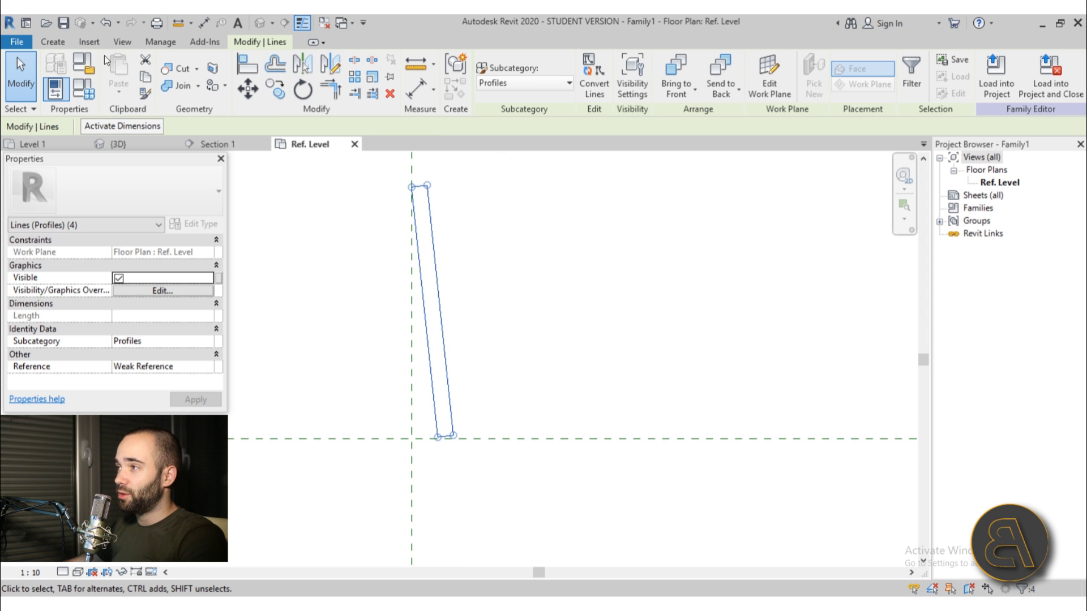
Draw a 10 mm horizontal guide line from the vertical reference plane, about 5 mm above the horizontal reference plane.
click(53, 42)
click(100, 74)
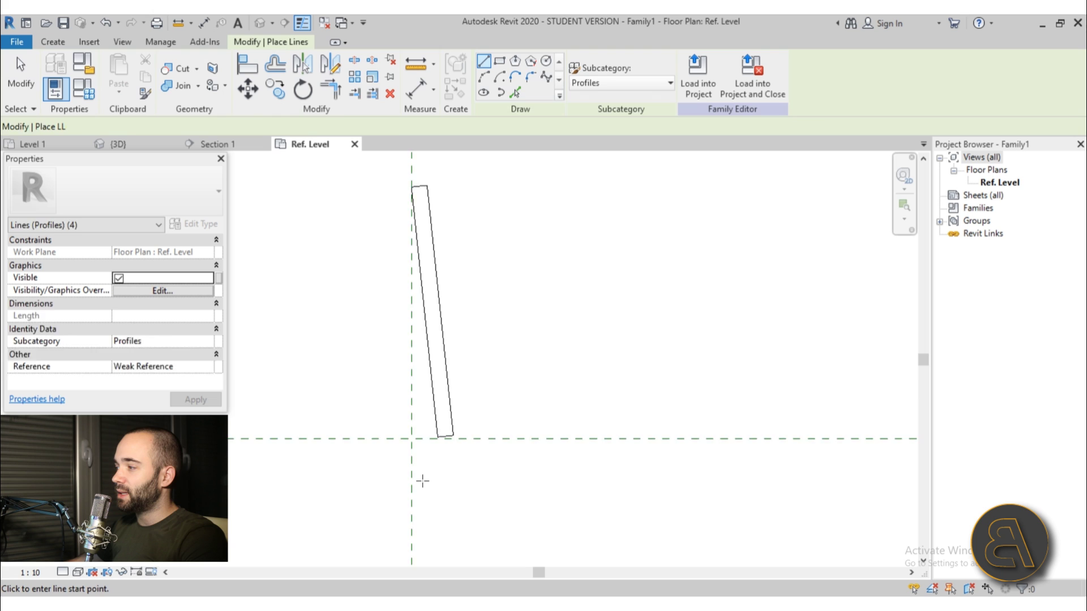
scroll(419, 477, up, 2)
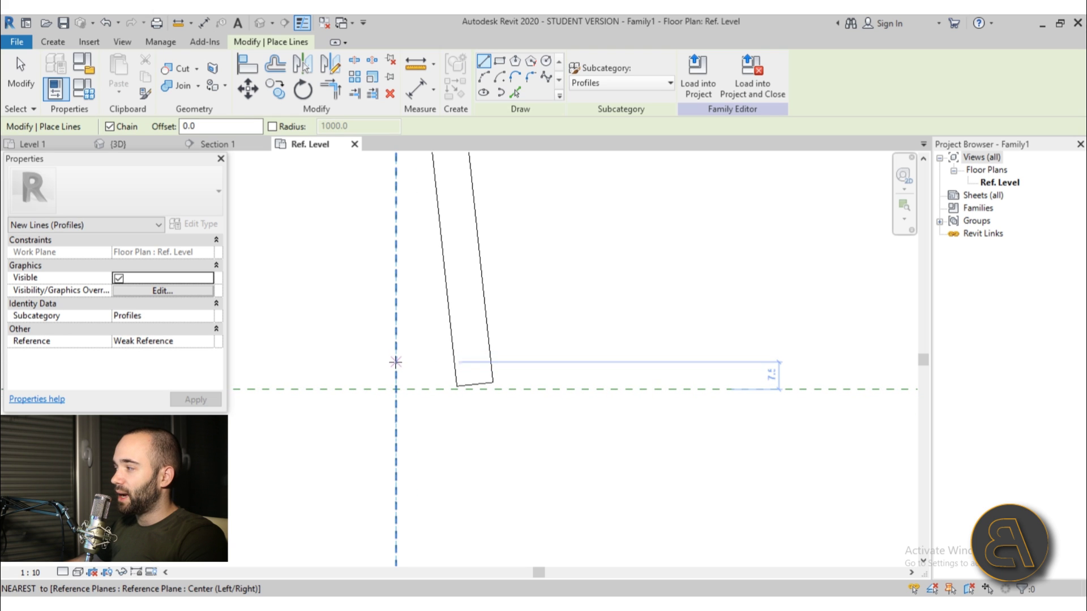
click(395, 370)
scroll(419, 372, up, 1)
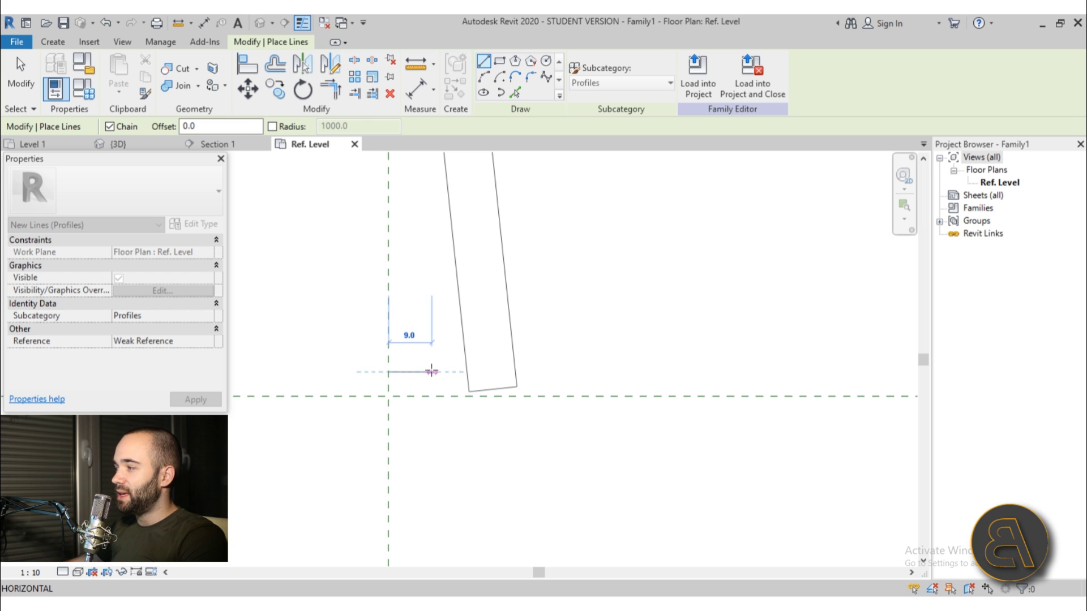
key(Escape)
key(Escape)
scroll(447, 433, down, 2)
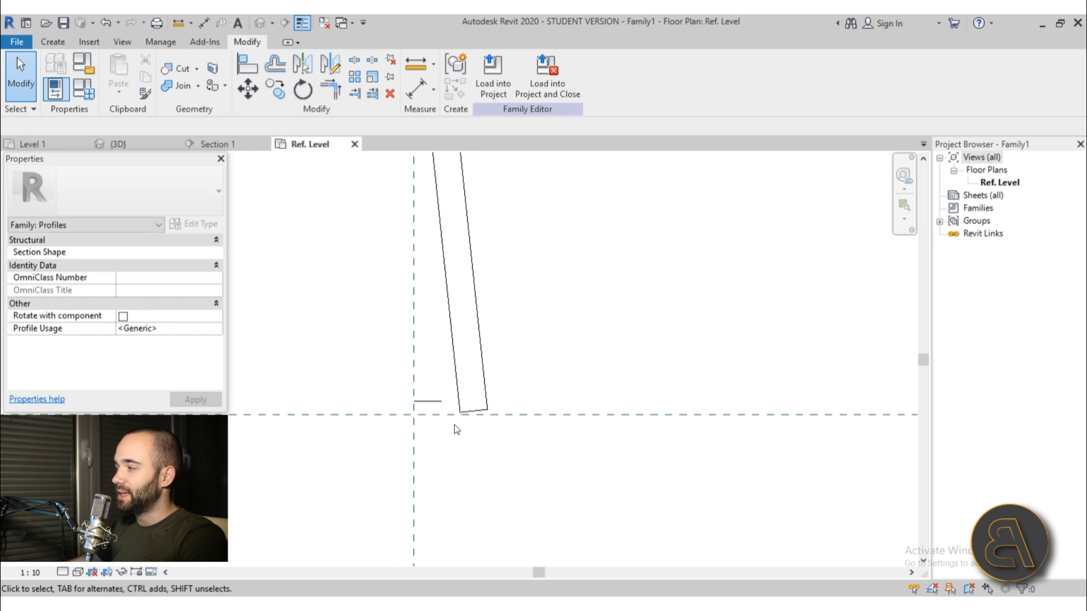
Rotate the whole rectangle about its upper-left corner until its long left edge meets the free end of the guide line.
key(Tab)
click(470, 451)
scroll(478, 417, down, 1)
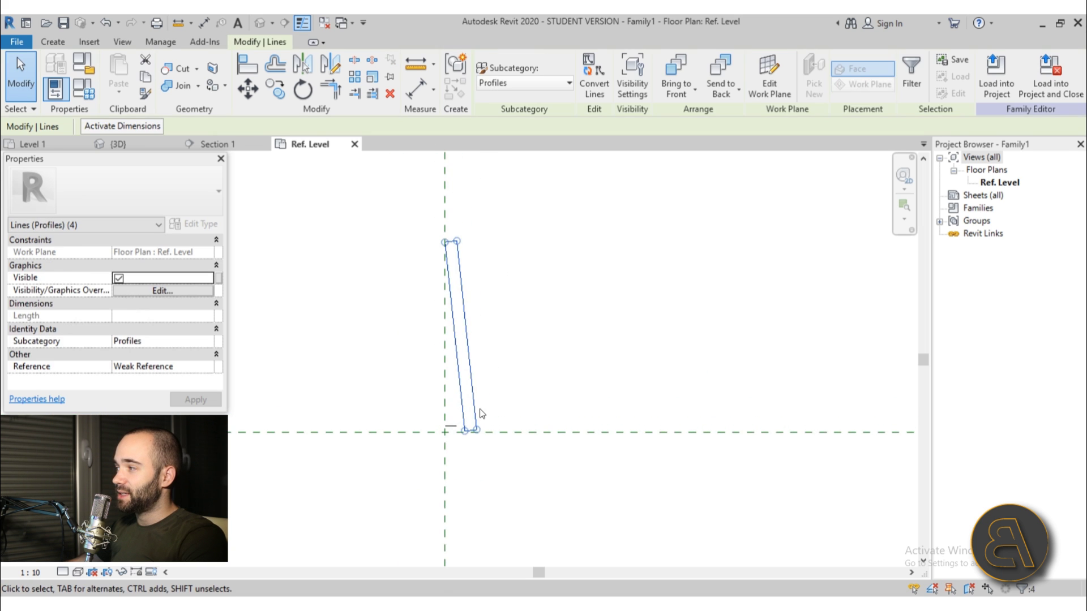
click(503, 401)
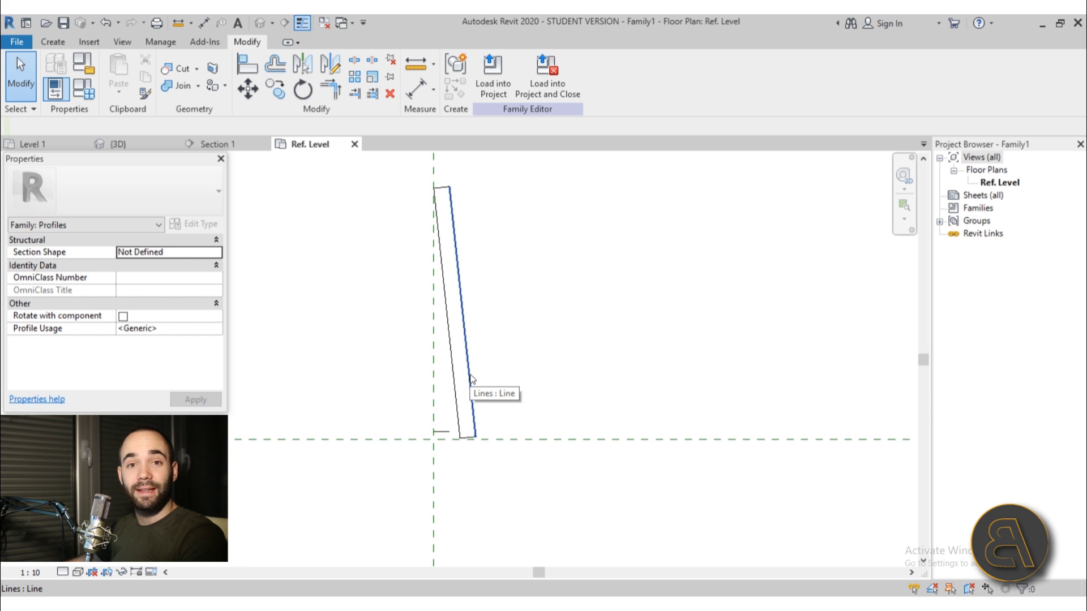
key(Tab)
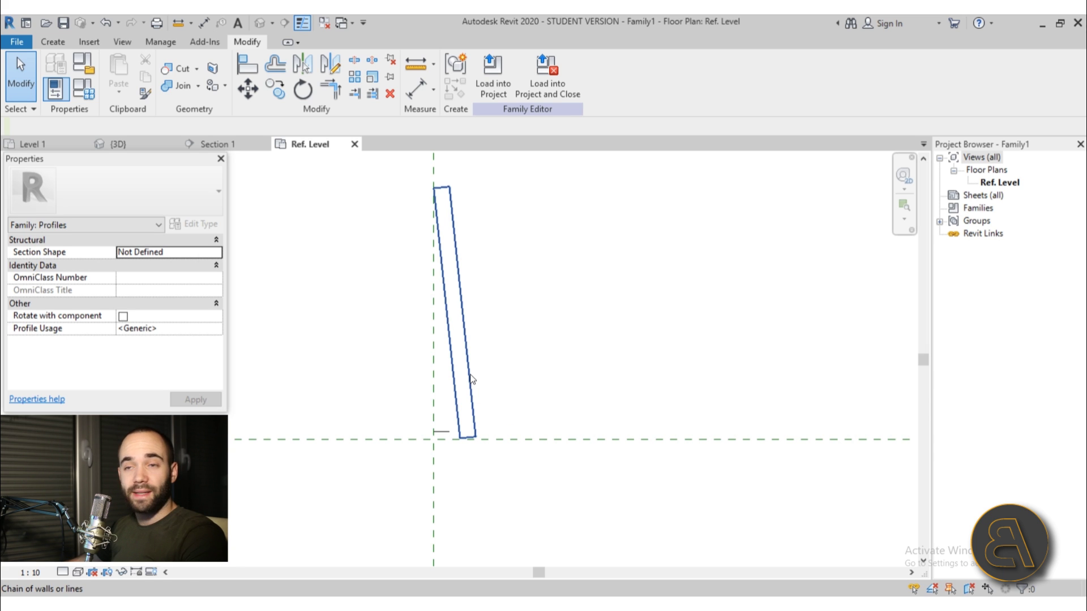
key(Tab)
click(468, 342)
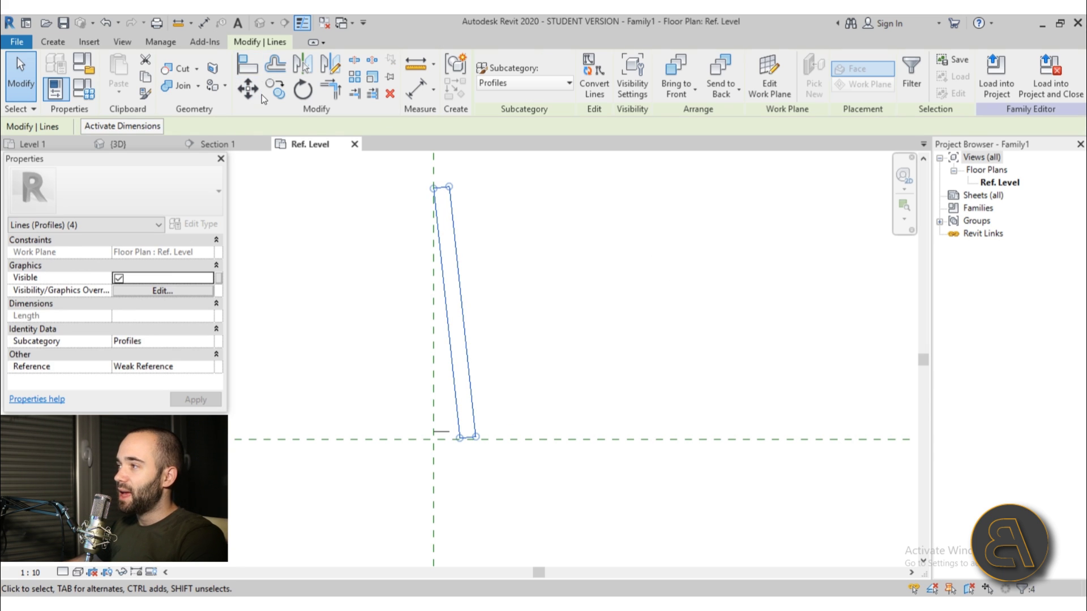
click(297, 93)
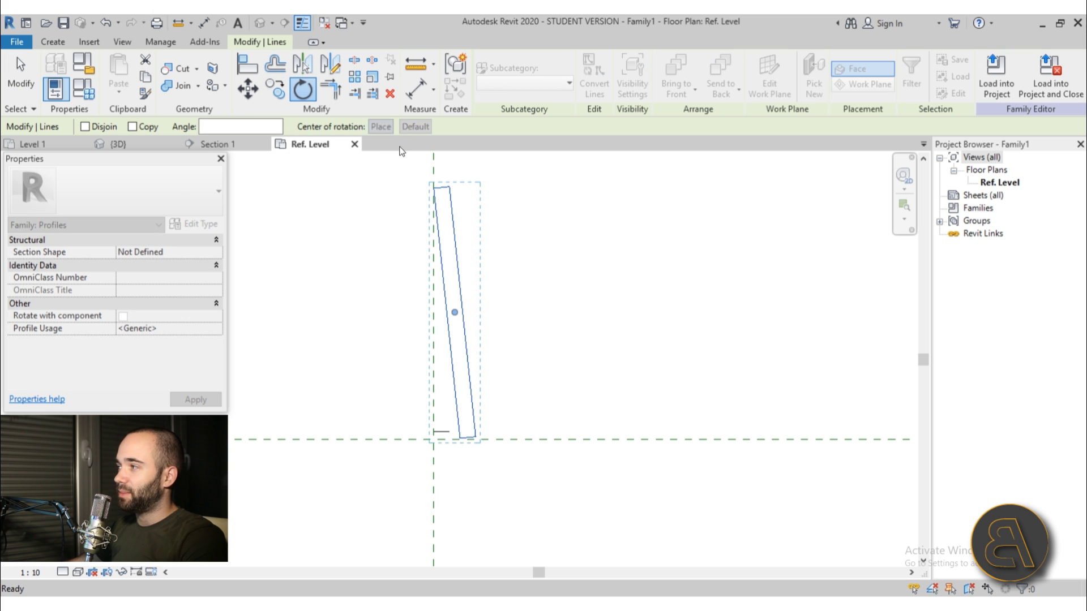
click(430, 187)
scroll(461, 468, up, 3)
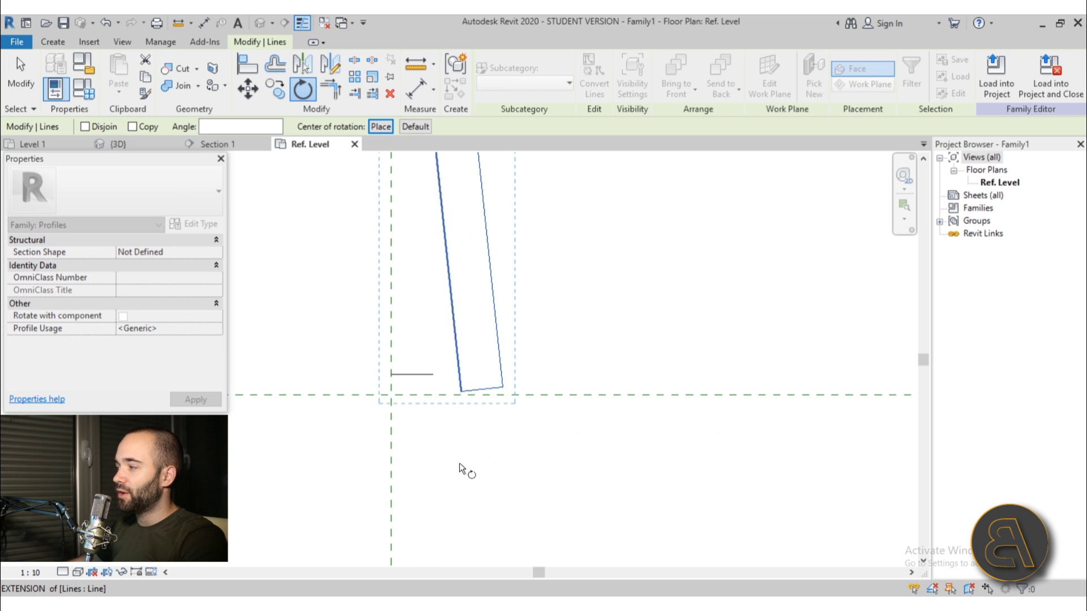
click(457, 372)
scroll(434, 375, up, 4)
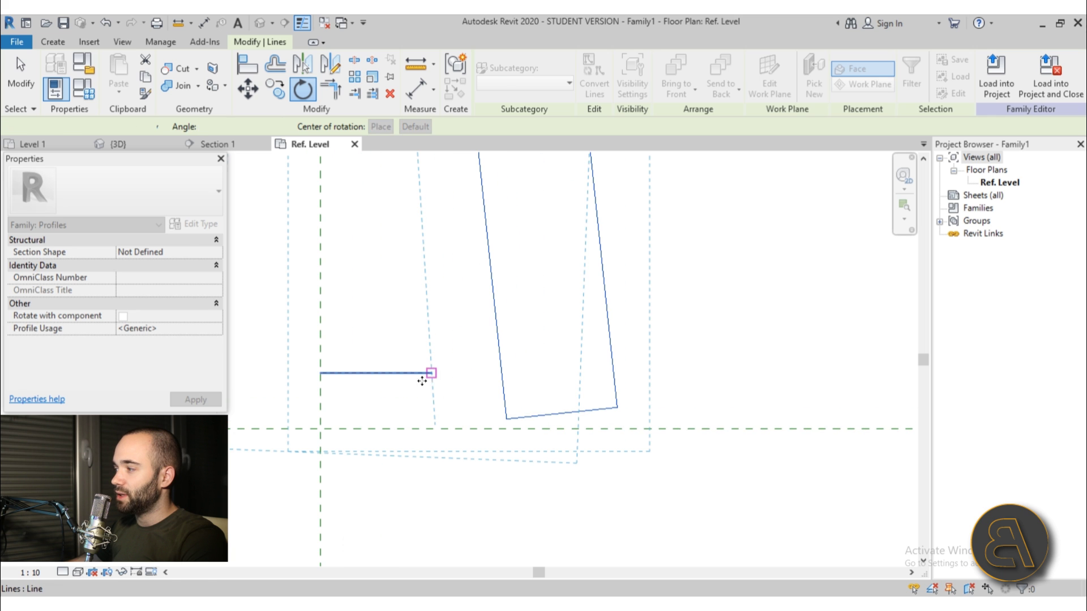
scroll(359, 435, down, 4)
key(Escape)
Delete the 10 mm horizontal guide line beside the rectangle's lower end.
click(364, 413)
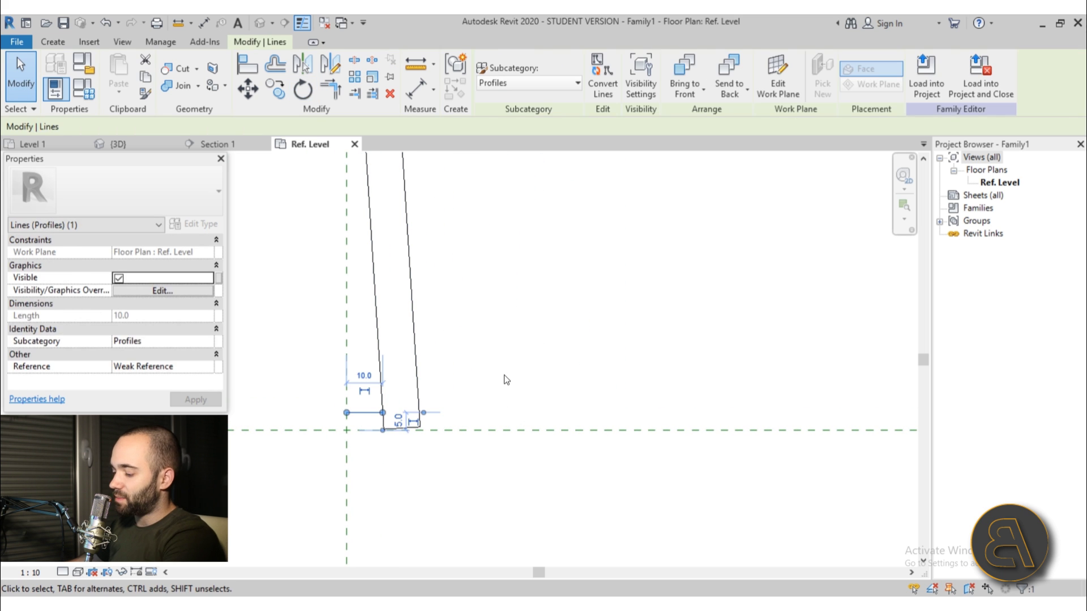
click(507, 380)
scroll(498, 362, down, 4)
Move the whole tilted rectangle straight down so its lower-left corner sits on the horizontal reference plane.
drag(417, 159, 470, 396)
scroll(461, 388, up, 8)
click(248, 89)
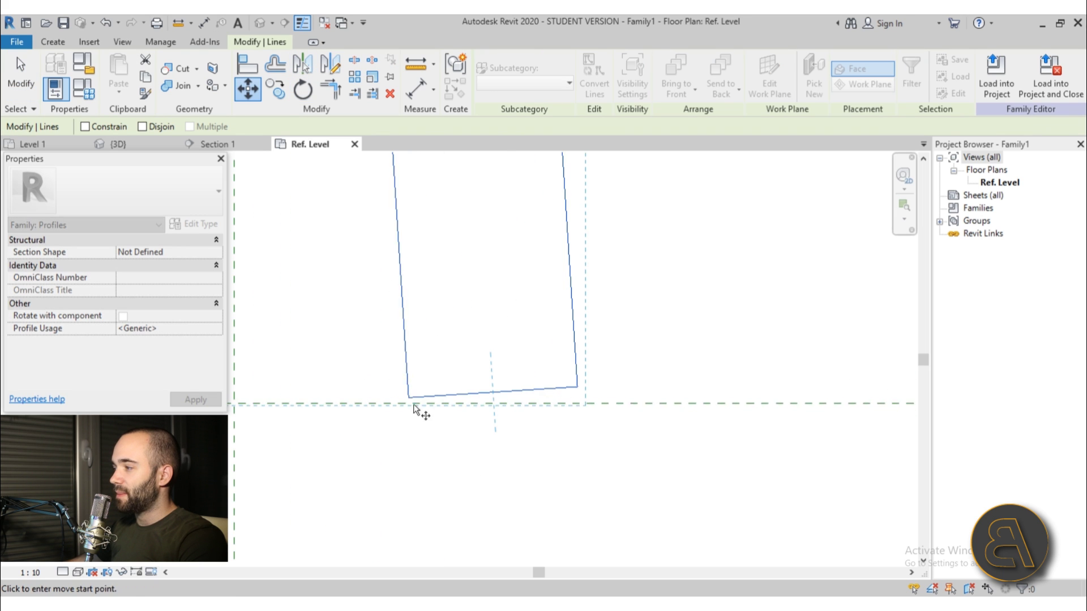
click(410, 399)
scroll(409, 401, up, 4)
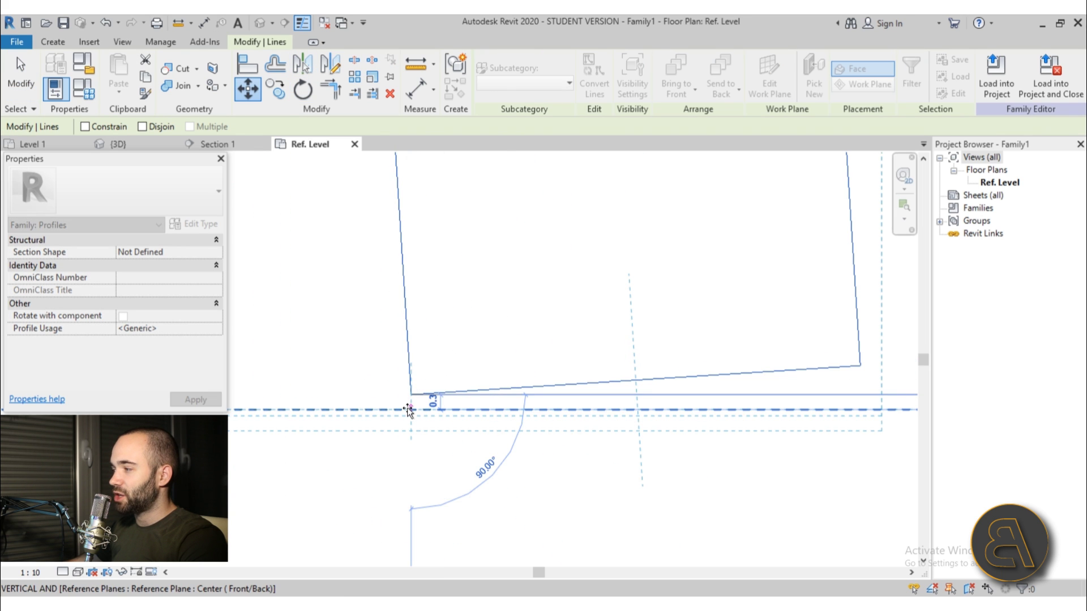
click(409, 410)
scroll(410, 453, down, 6)
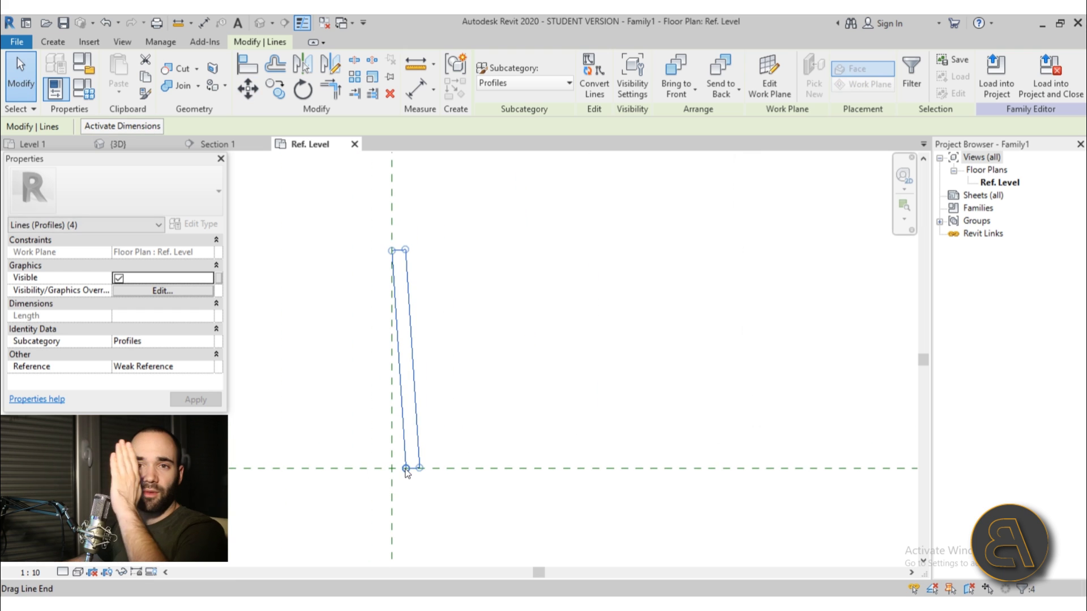
click(459, 361)
scroll(470, 376, down, 3)
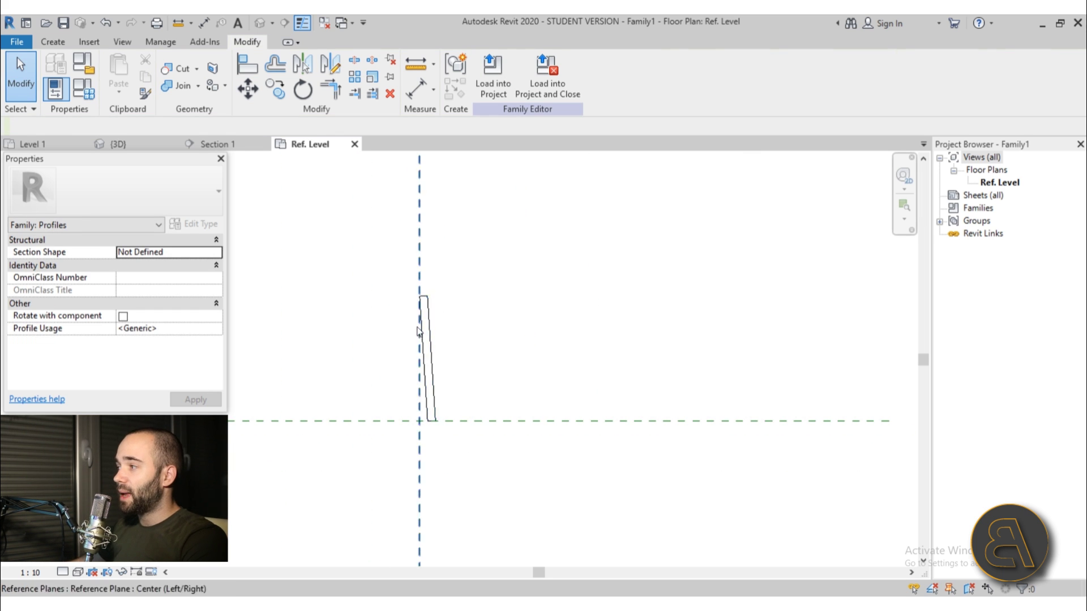
scroll(417, 331, up, 3)
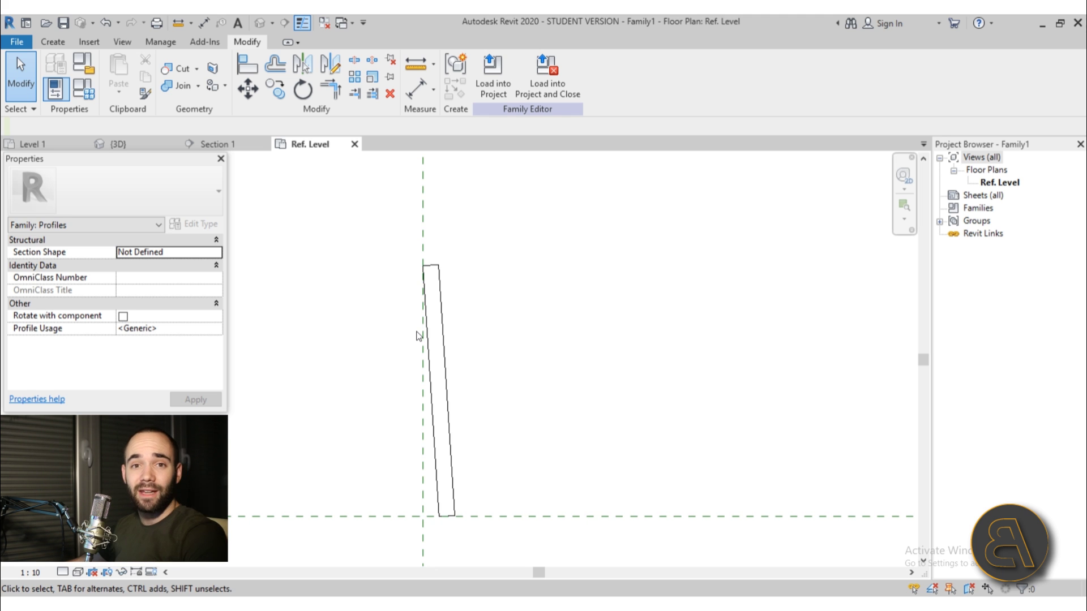
Save the family on the Desktop as "siding profile" and load it into the project.
click(56, 43)
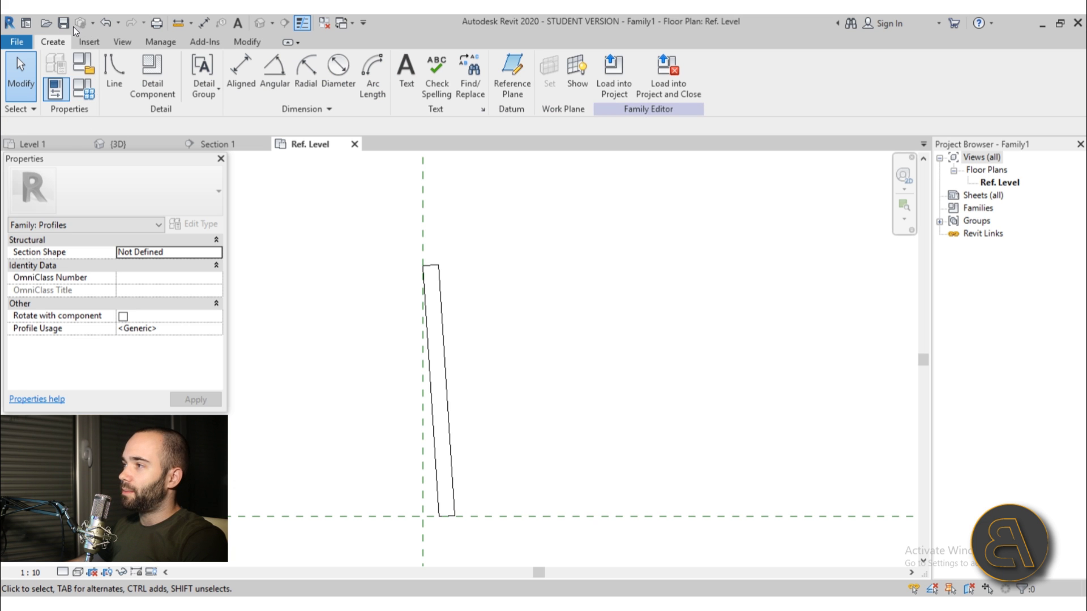
click(66, 25)
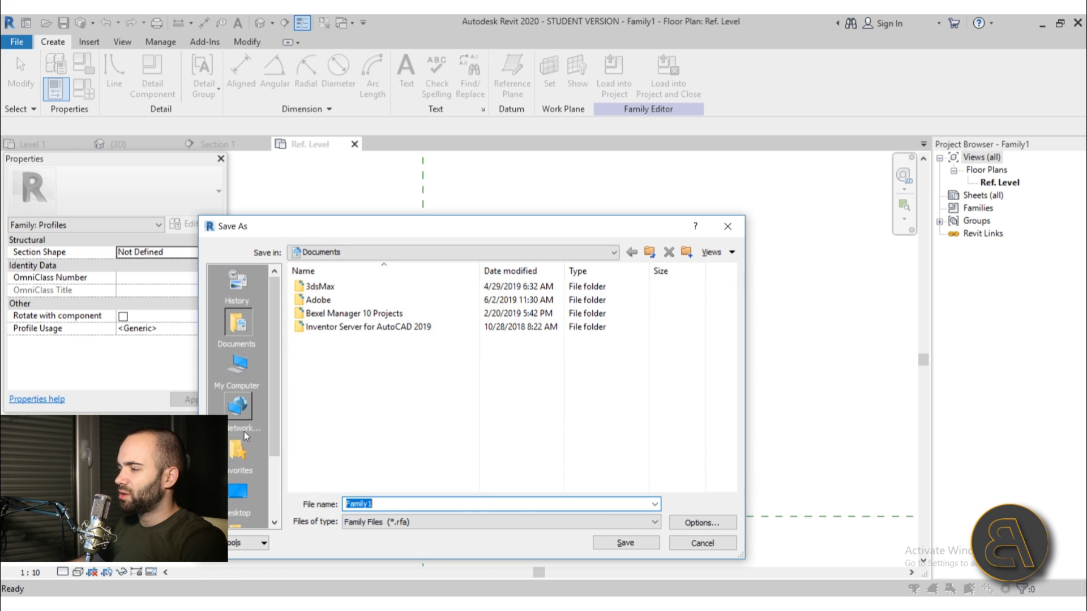
click(238, 492)
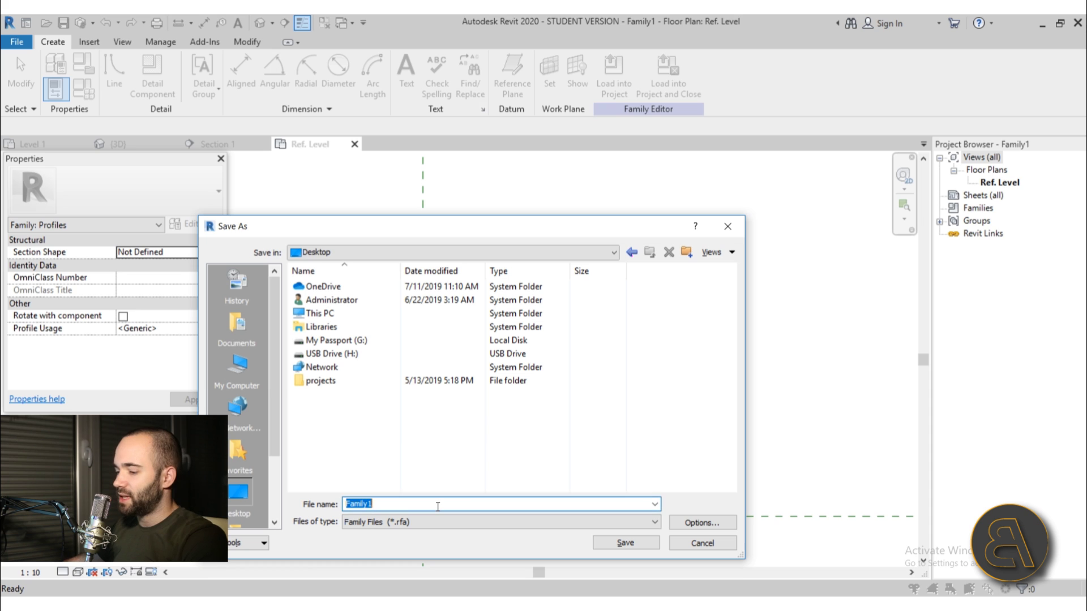
text(sidi)
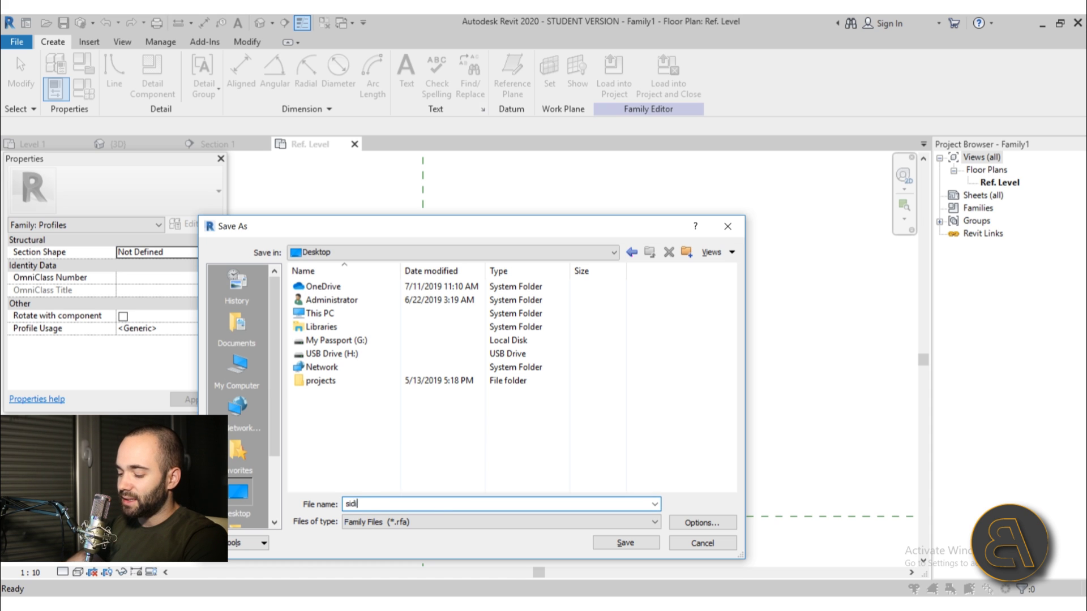
text(ng profile)
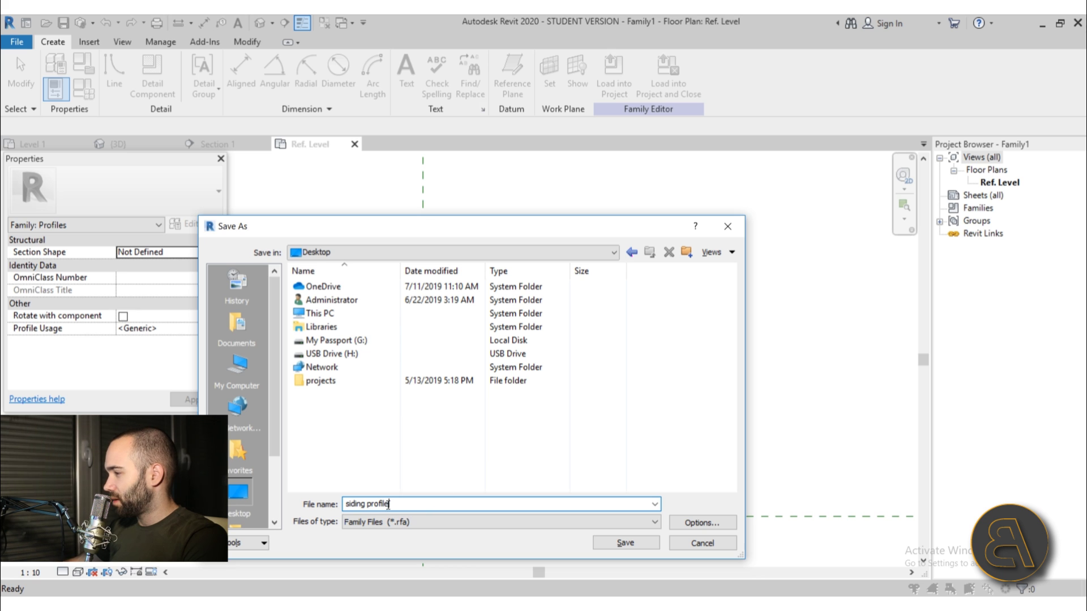
click(643, 539)
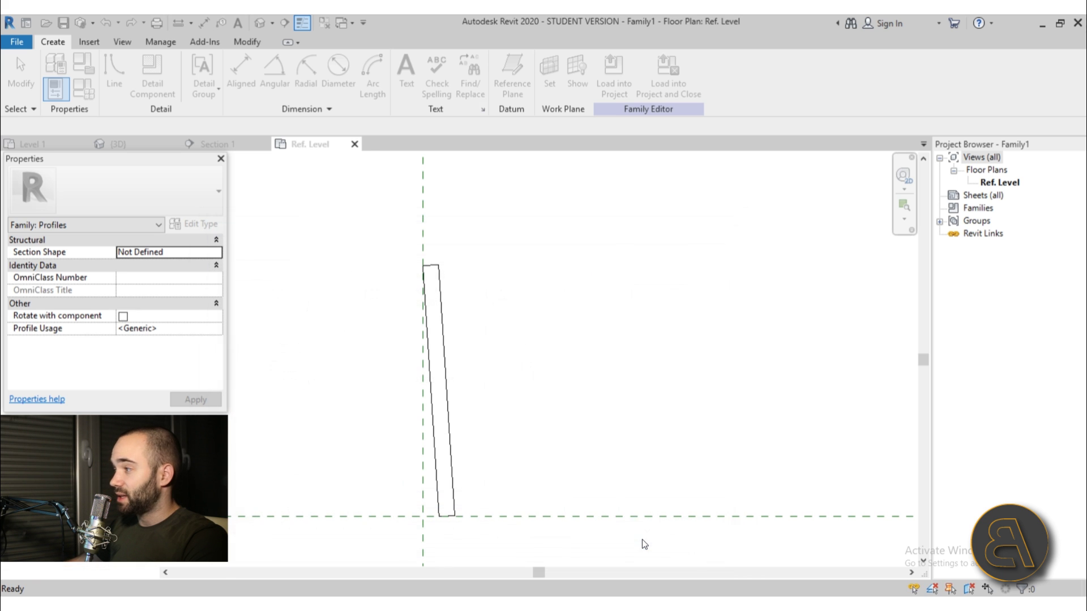
click(621, 93)
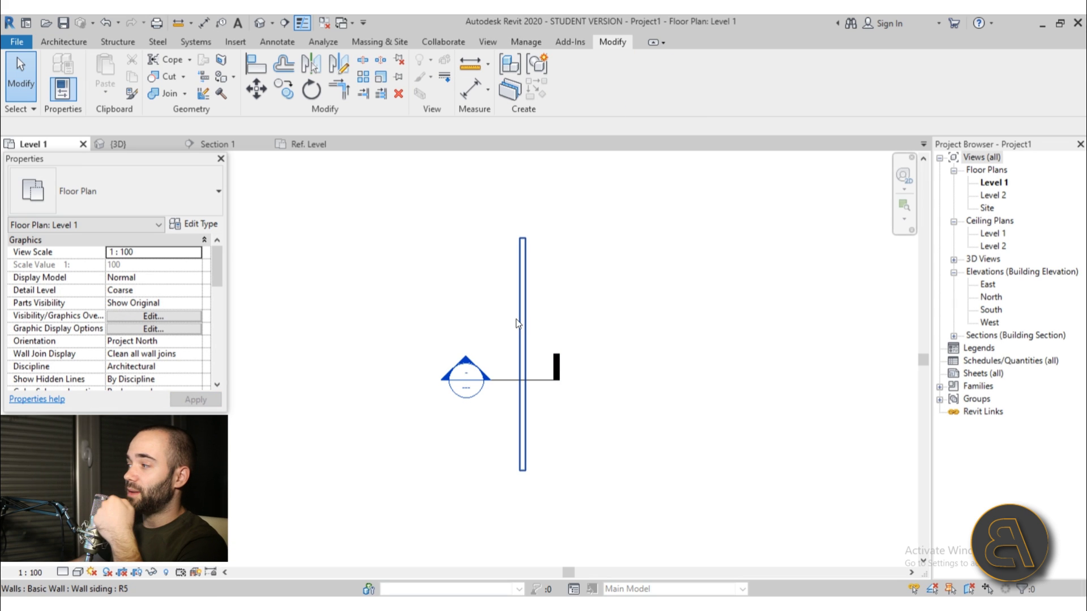
Open the layer structure of the wall's "Wall siding" type for editing, with the section preview shown.
click(527, 325)
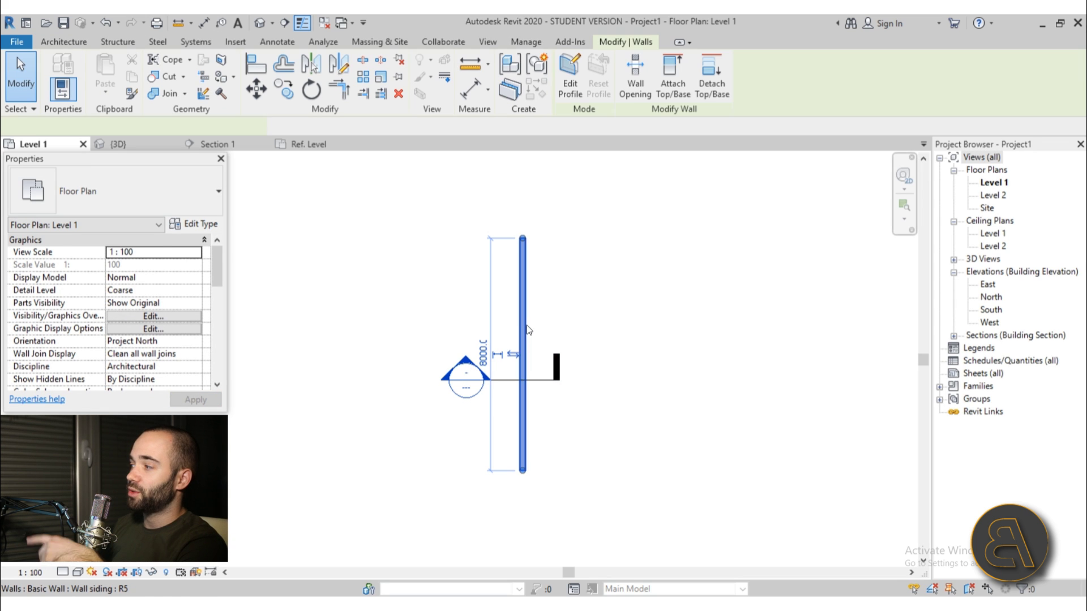
click(204, 225)
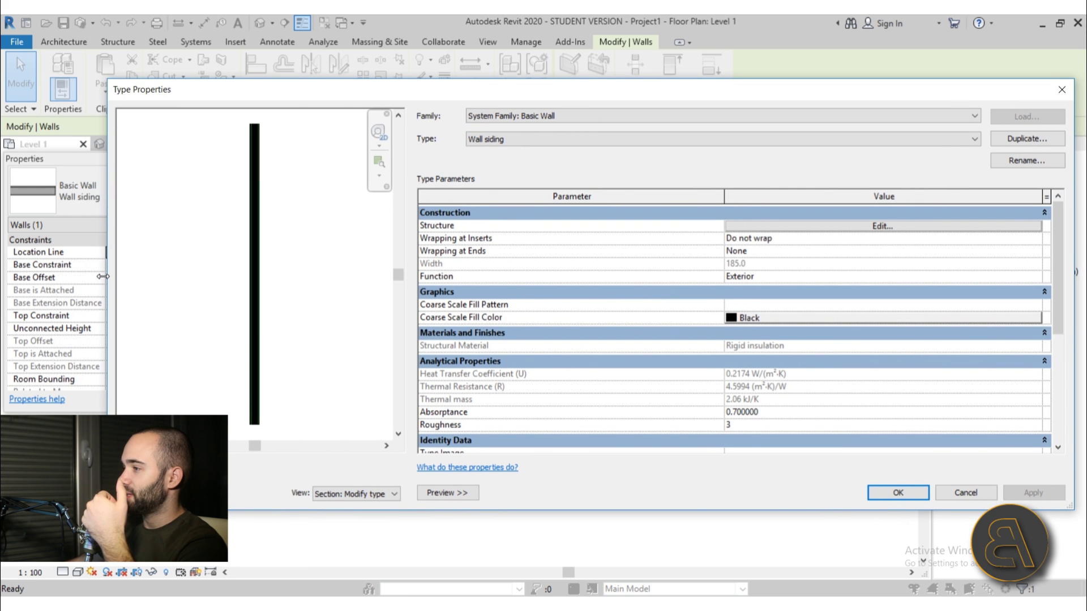
drag(103, 276, 411, 276)
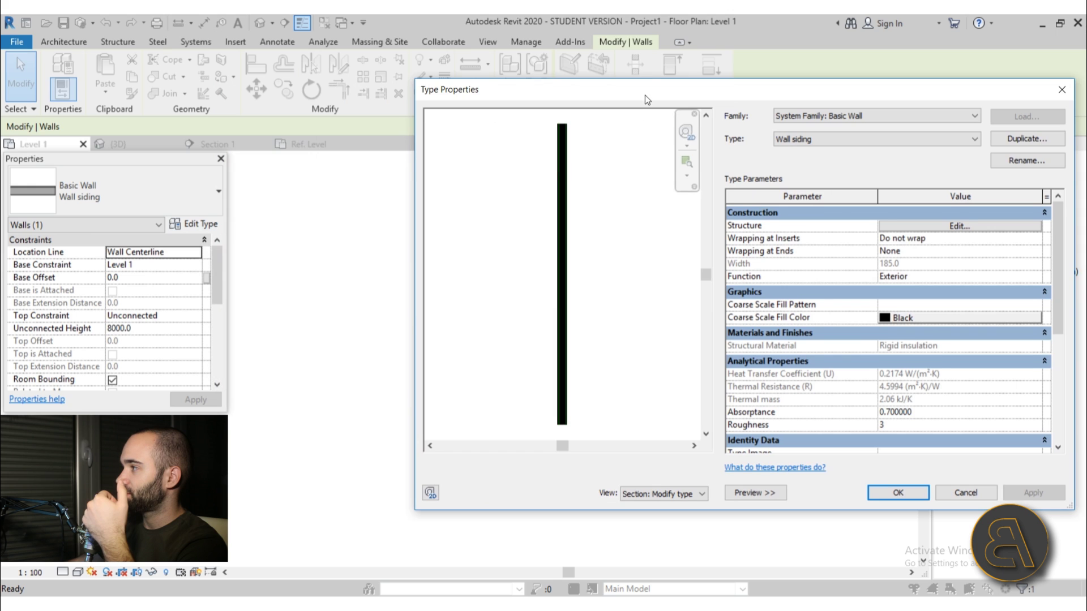
drag(644, 95, 521, 97)
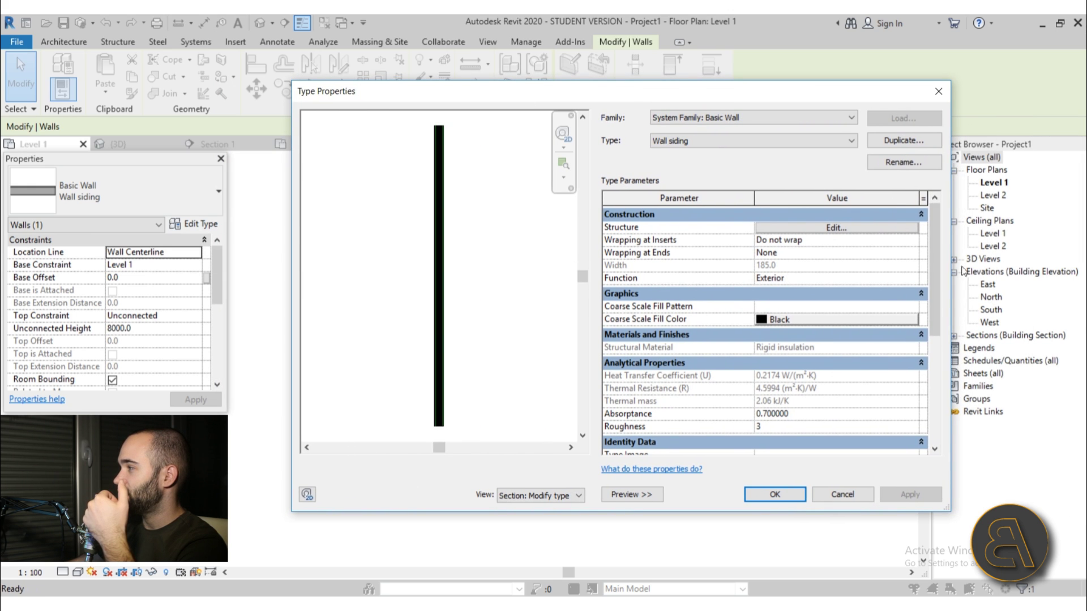
drag(952, 266, 1027, 266)
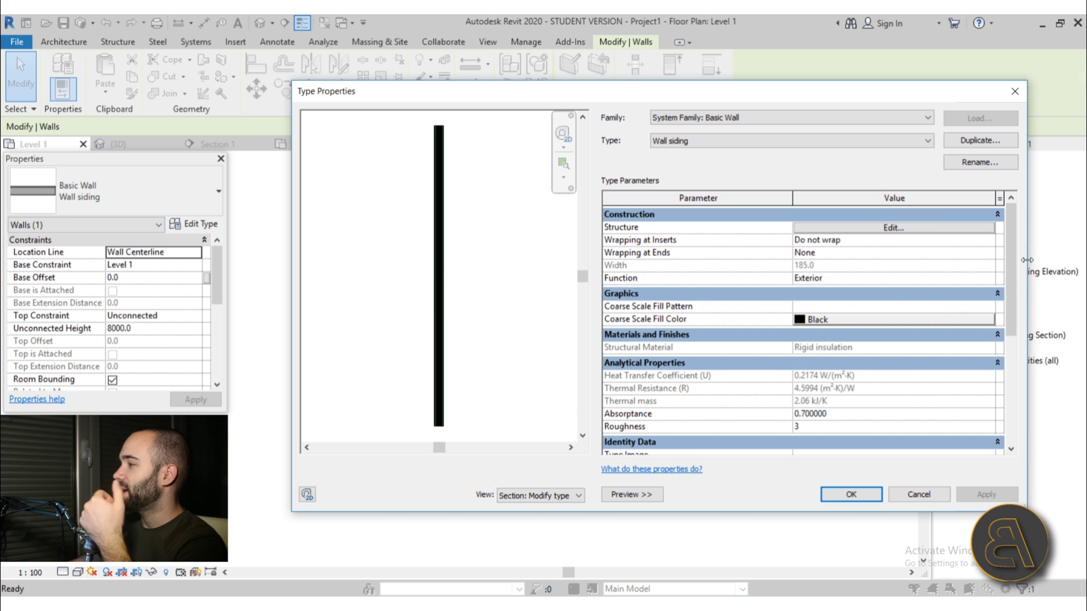
click(644, 491)
click(712, 229)
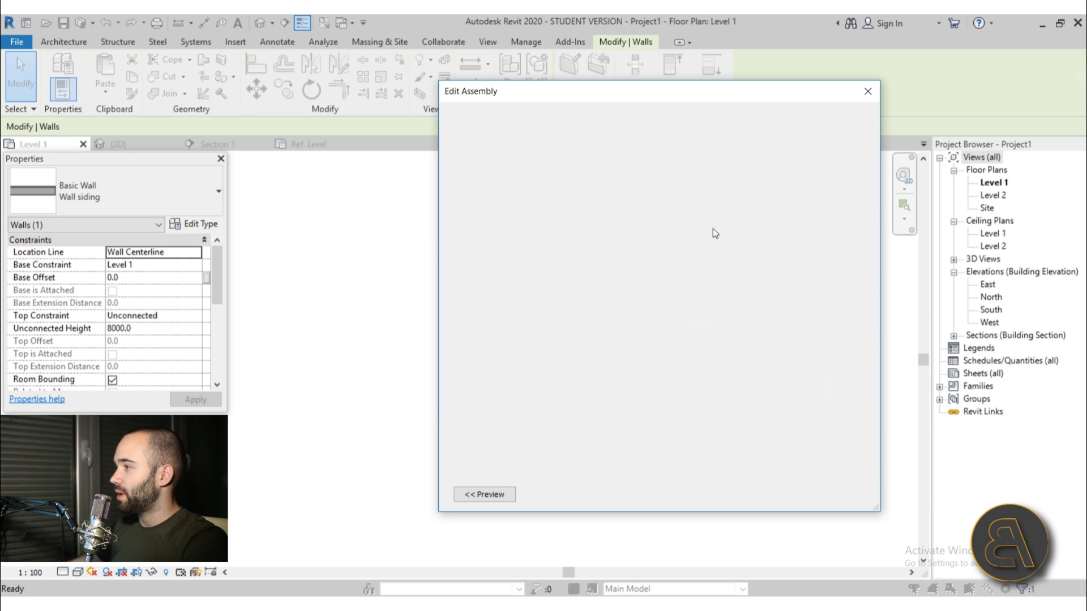
click(502, 494)
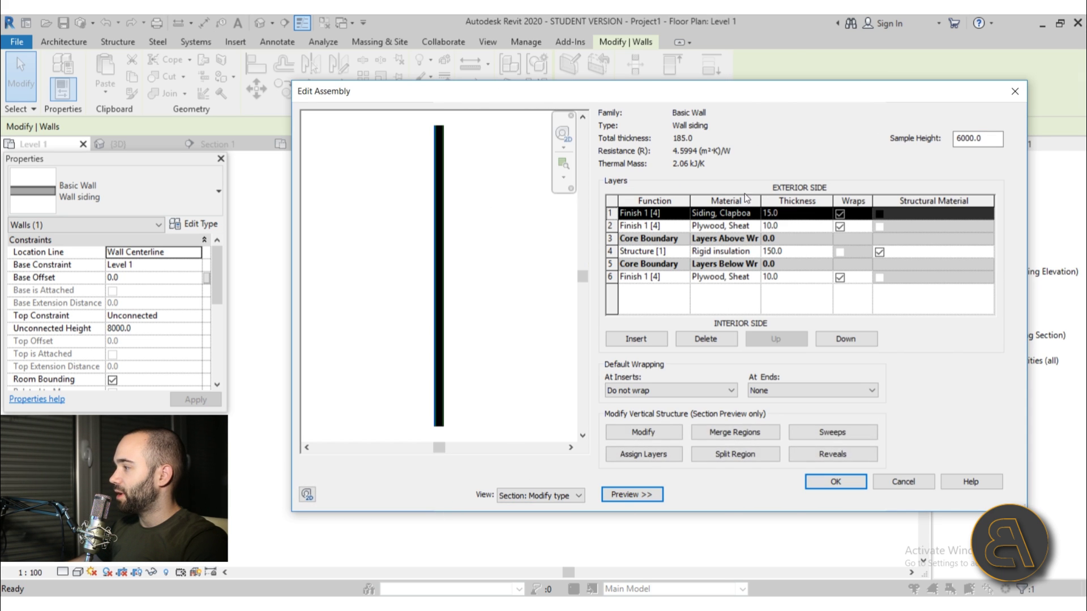
Add a wall sweep to the wall type using the profile "siding profile : siding profile".
click(833, 433)
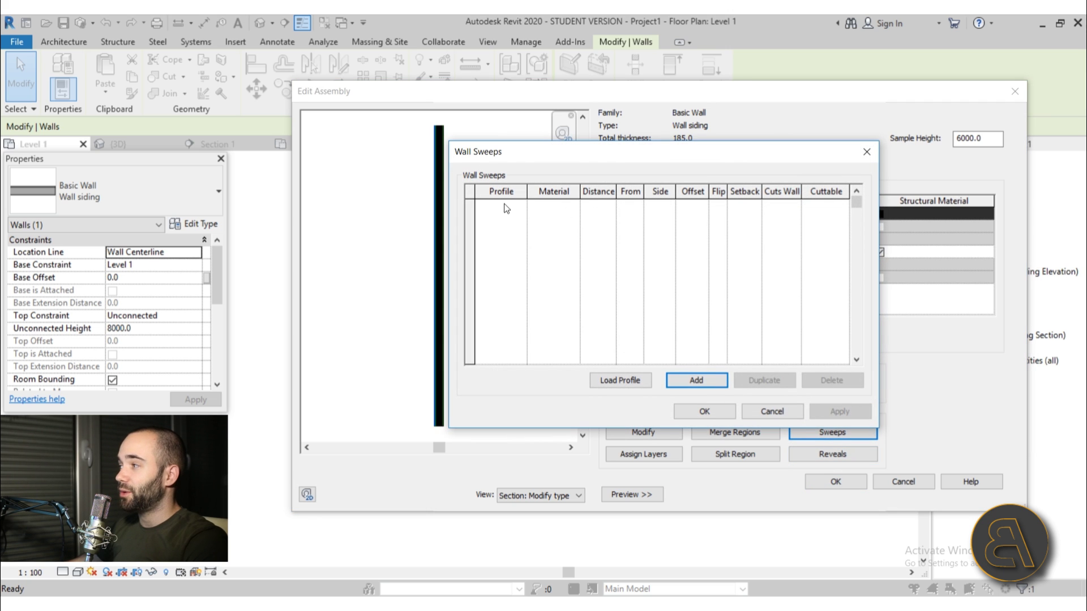
click(684, 382)
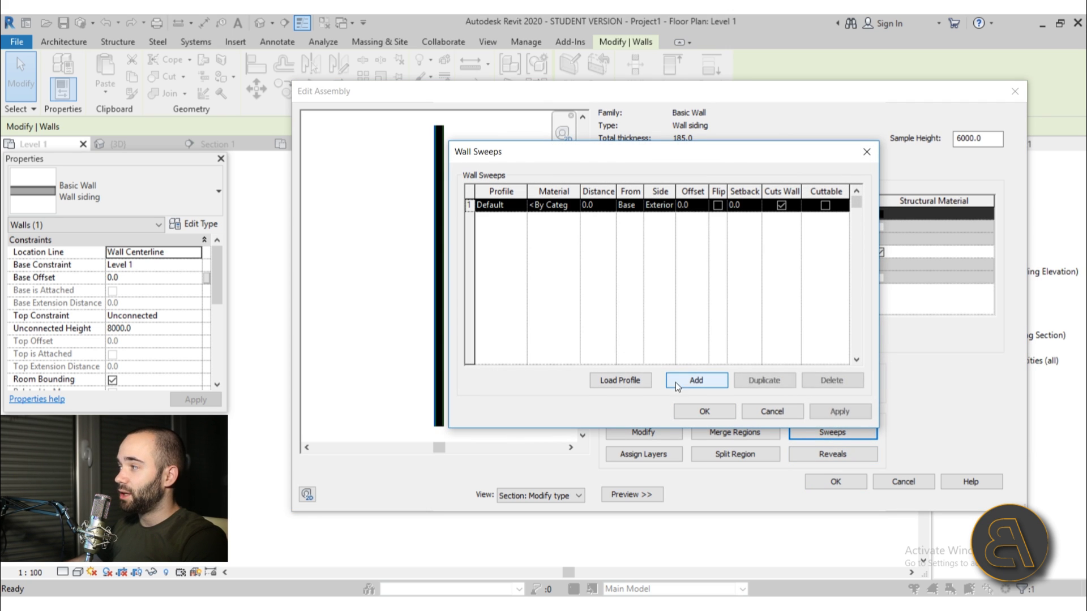
click(522, 207)
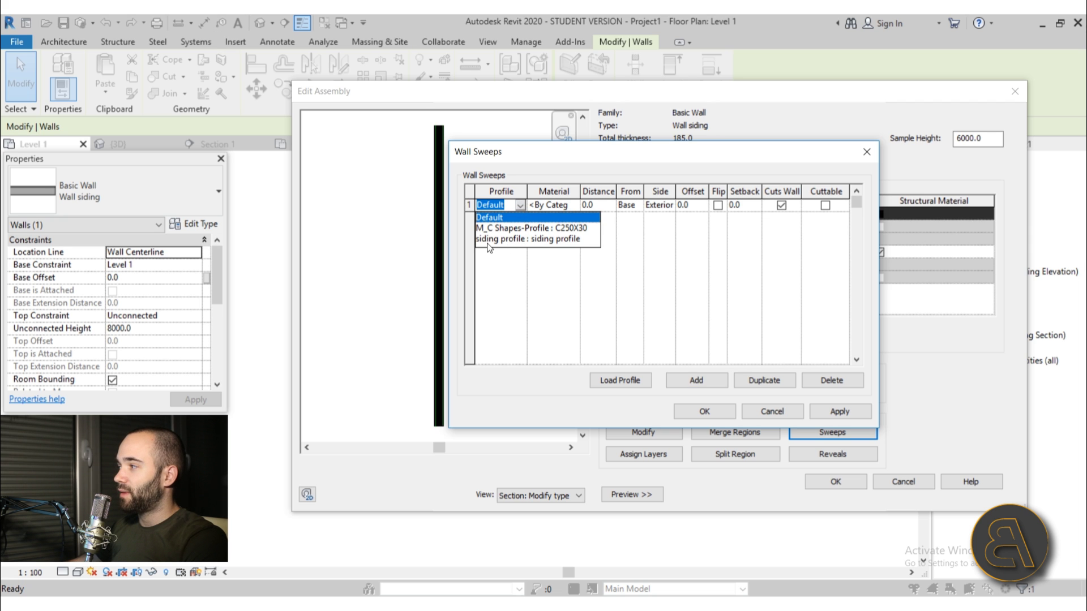
click(514, 239)
Assign the Siding, Clapboard material to the wall sweep.
click(570, 205)
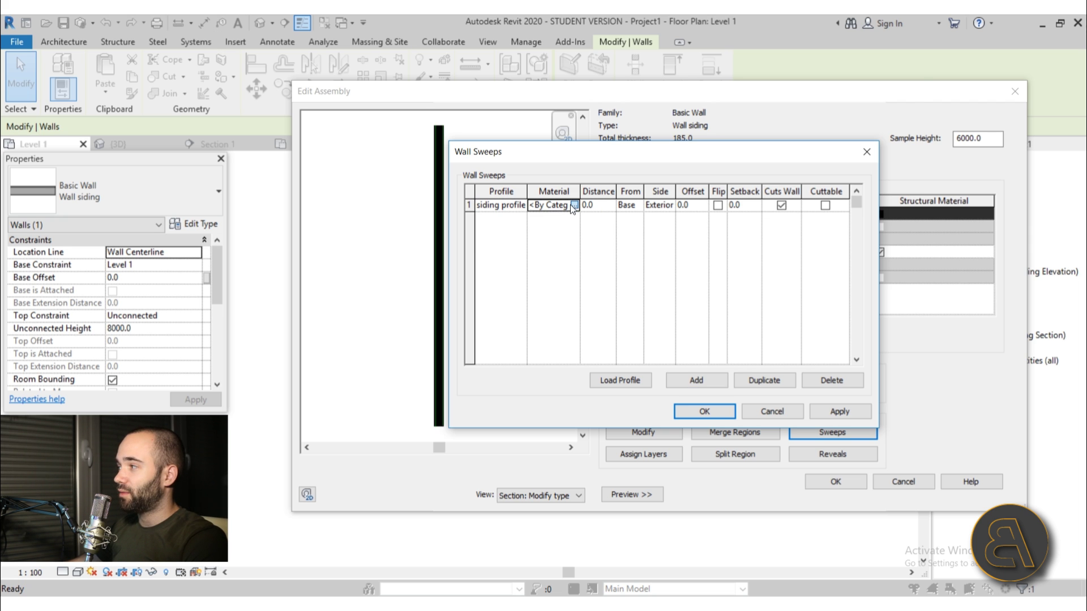
click(570, 205)
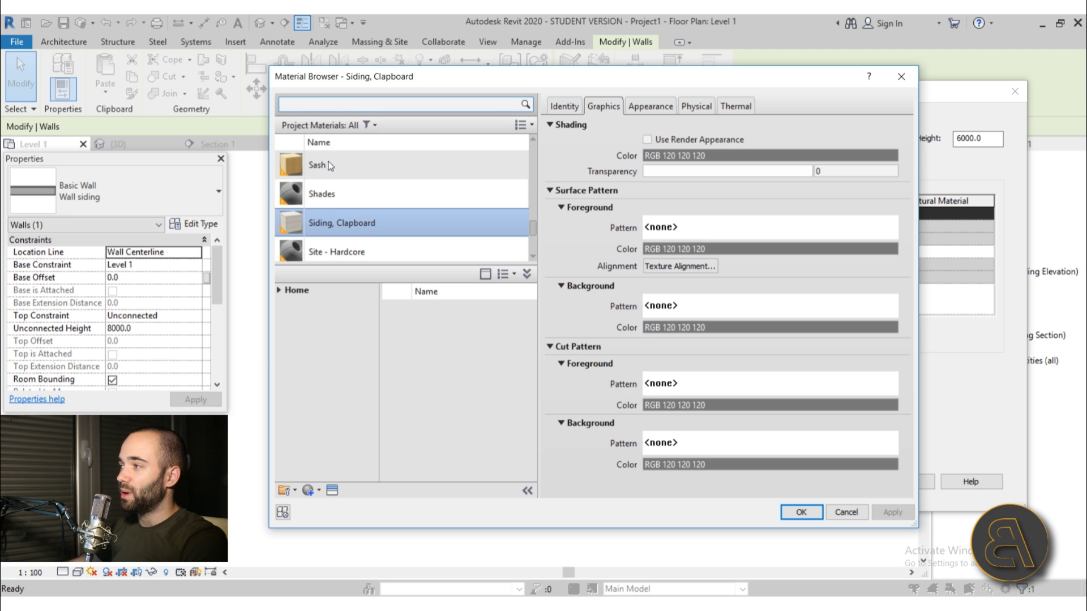
click(329, 222)
double_click(331, 224)
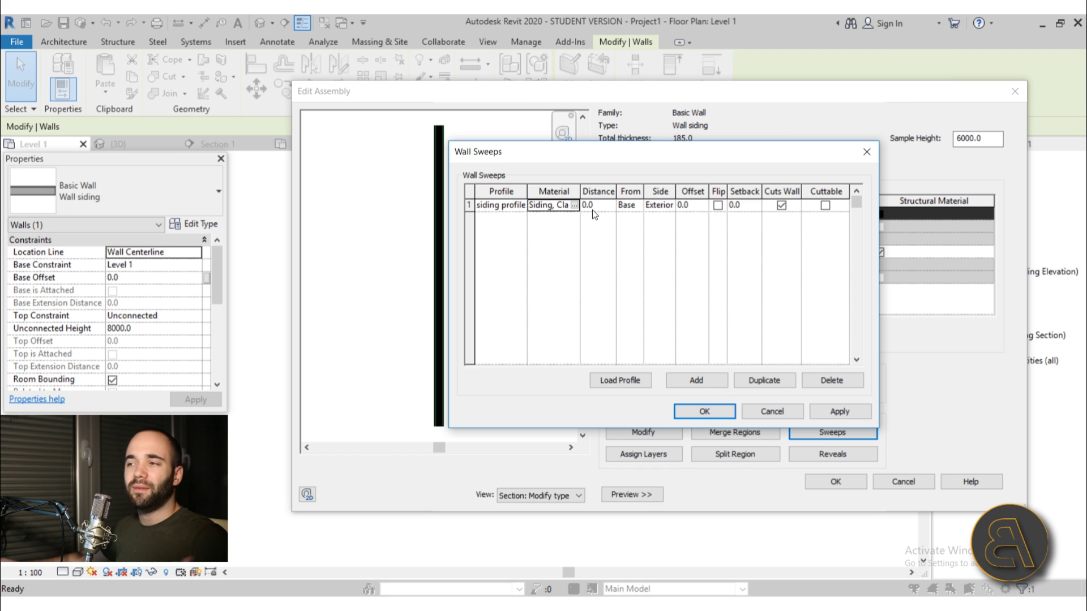
Search the materials for "wood", add Birch from the library to the project and assign it to the wall sweep.
click(575, 204)
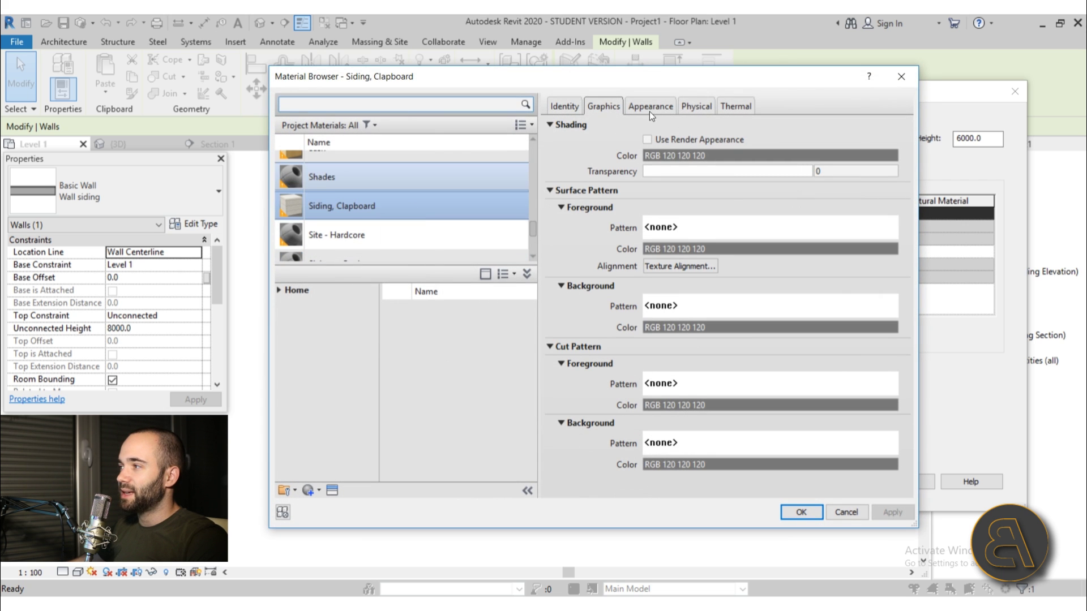
click(322, 107)
text(wood)
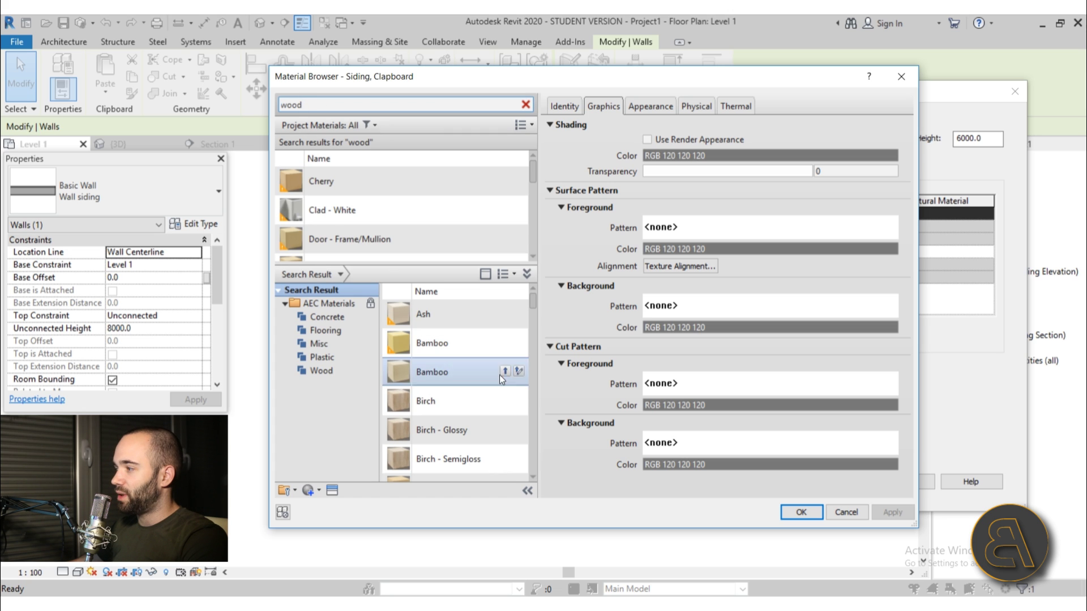
click(505, 400)
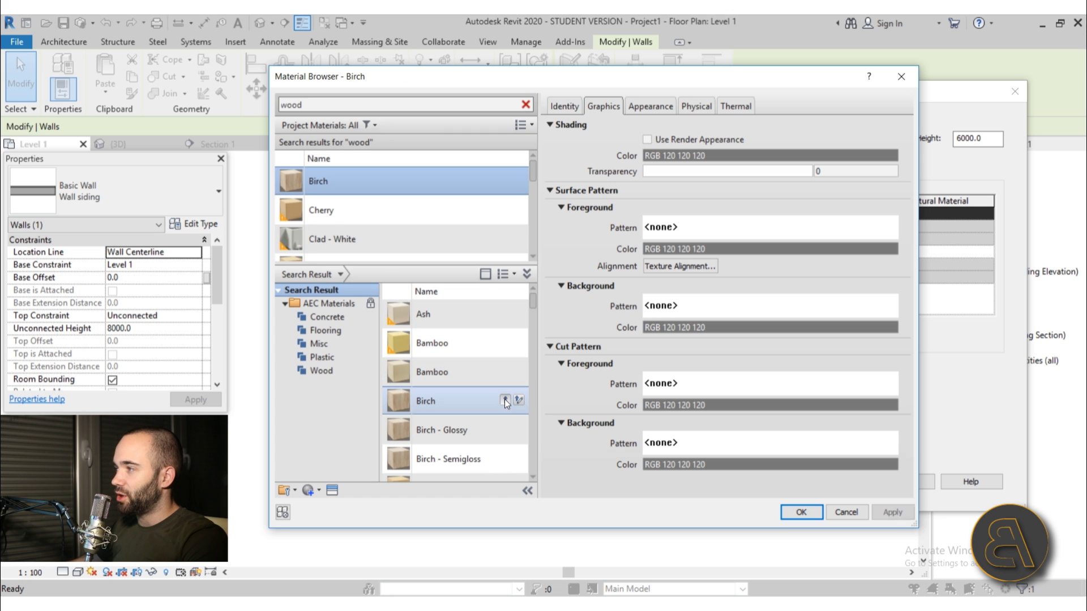
click(664, 106)
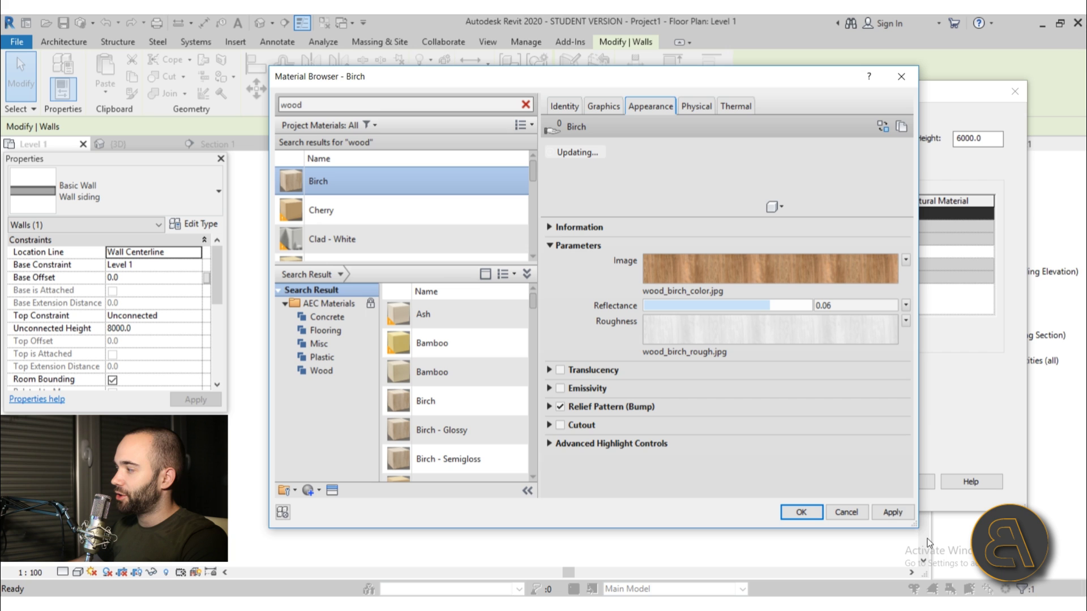
click(801, 513)
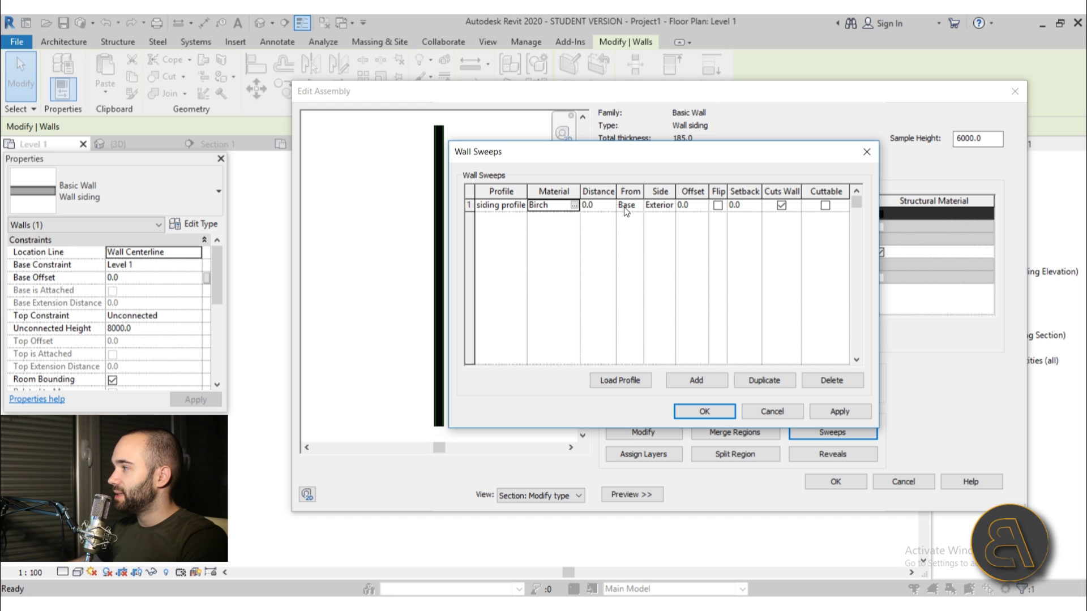
Apply the sweep on the wall's exterior side and inspect it at the wall base in the section preview.
click(667, 206)
click(657, 220)
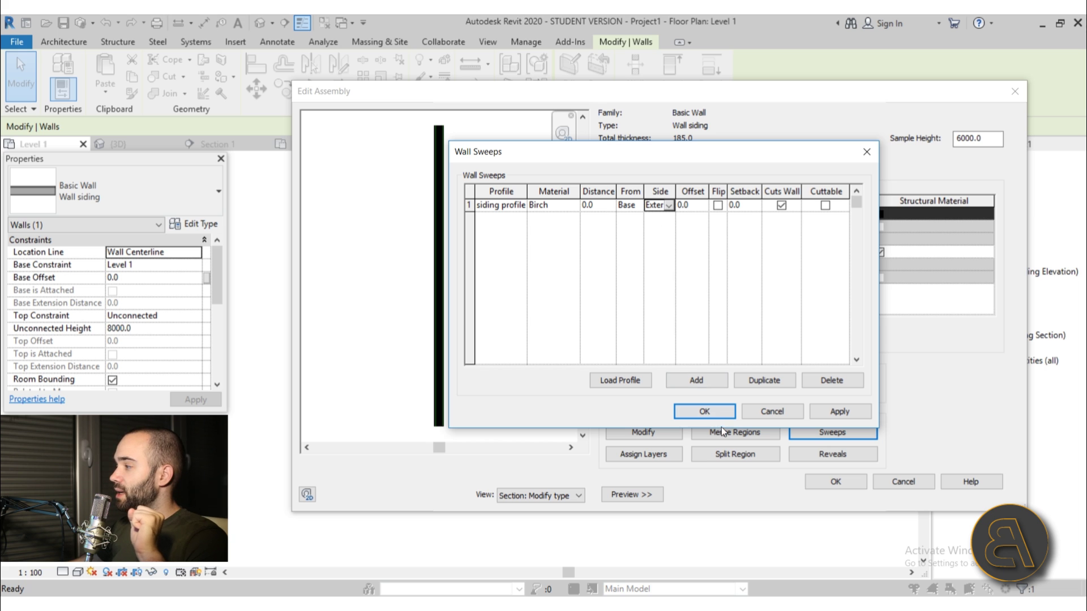
click(840, 411)
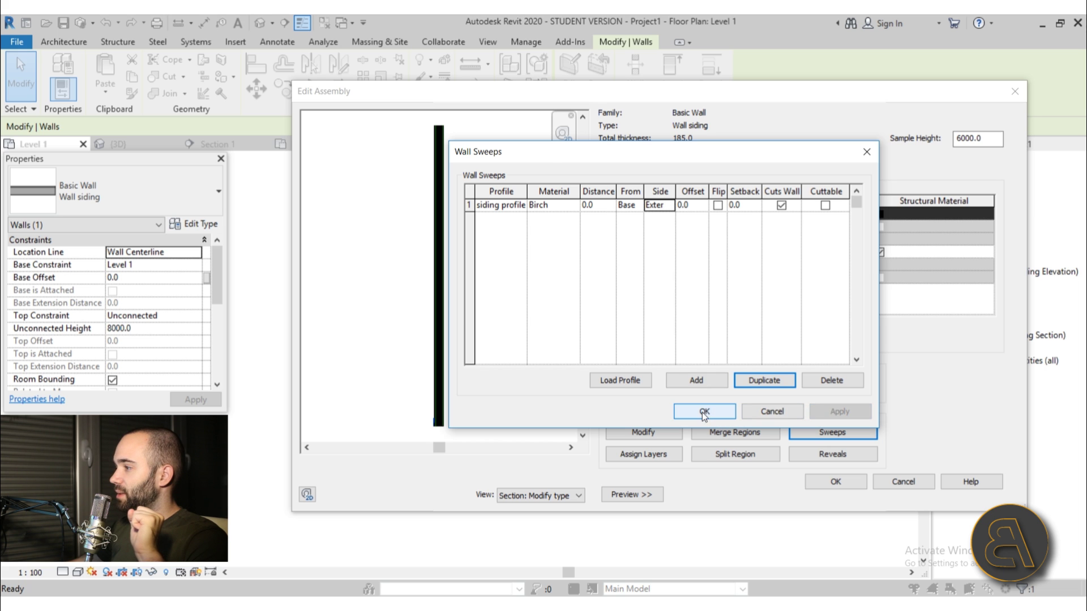
click(704, 412)
scroll(436, 408, up, 5)
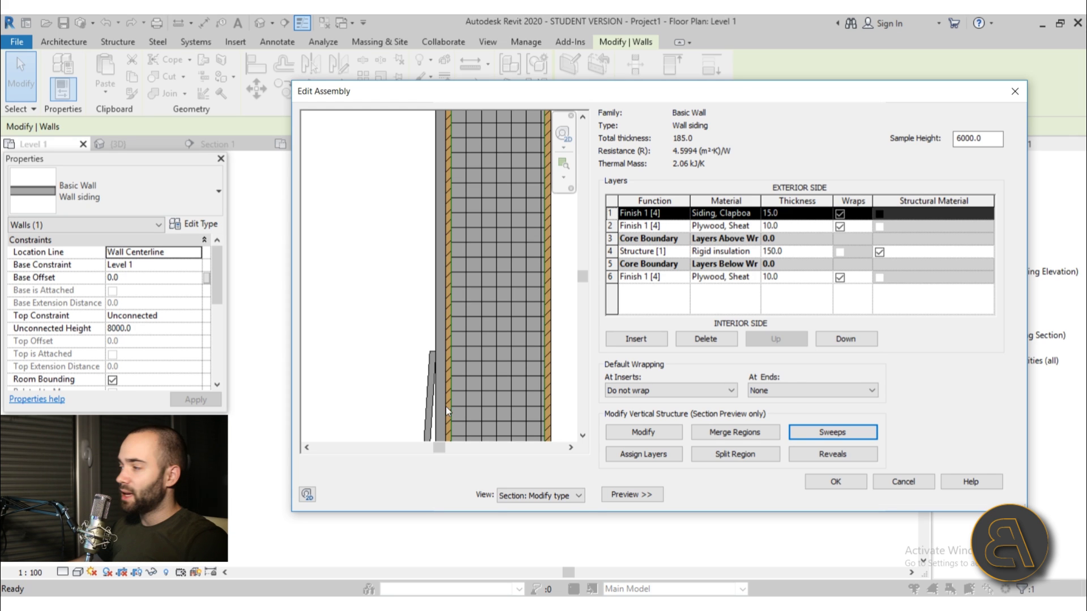
scroll(433, 431, down, 4)
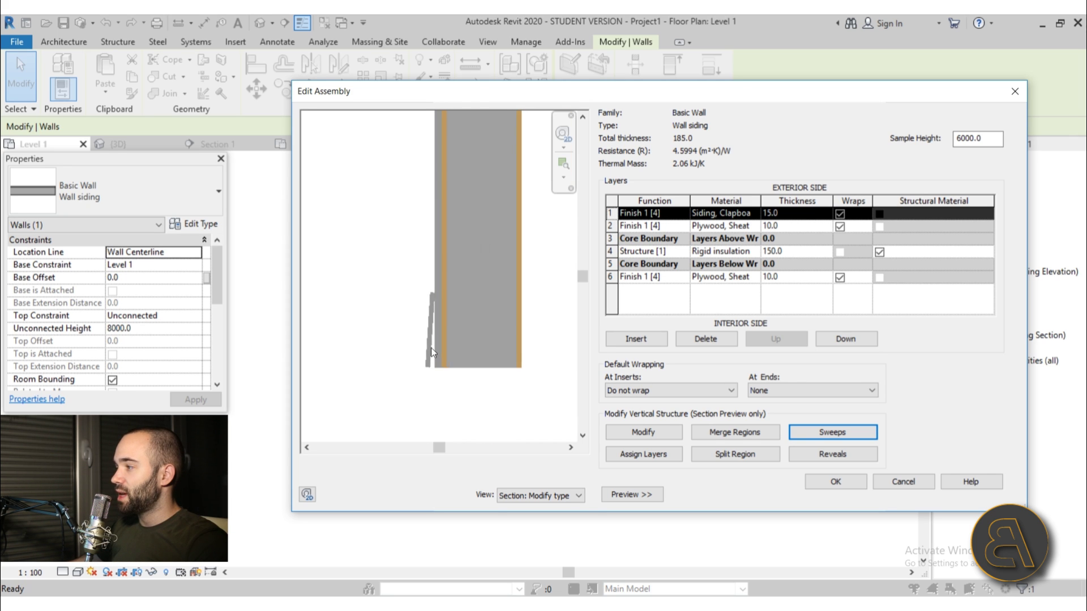
Reopen the wall sweep settings beside the preview and duplicate the Birch siding sweep once.
click(848, 435)
drag(603, 160, 722, 173)
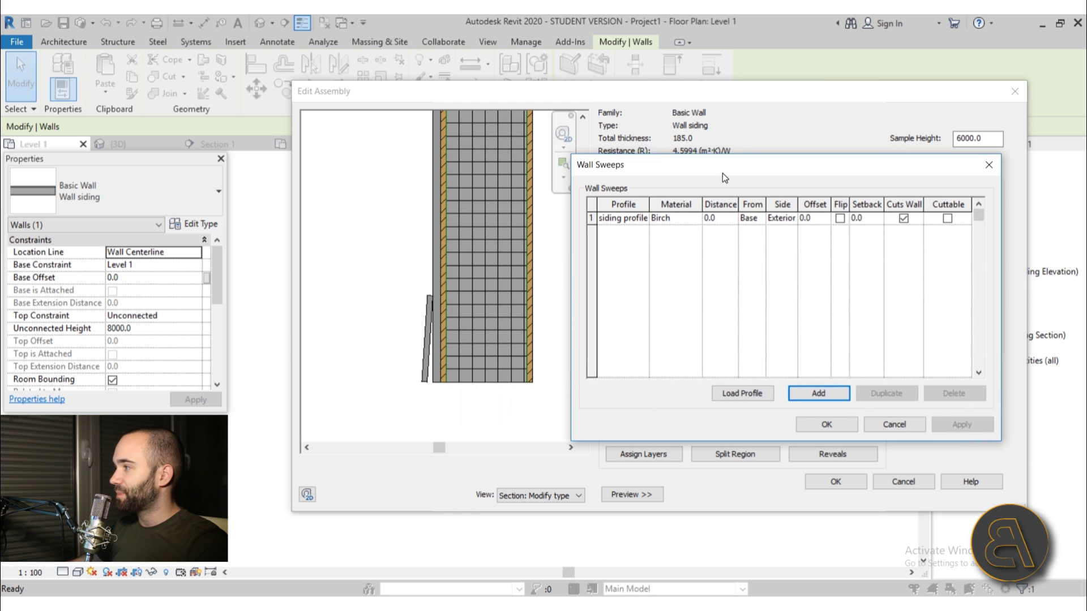
click(604, 220)
click(886, 393)
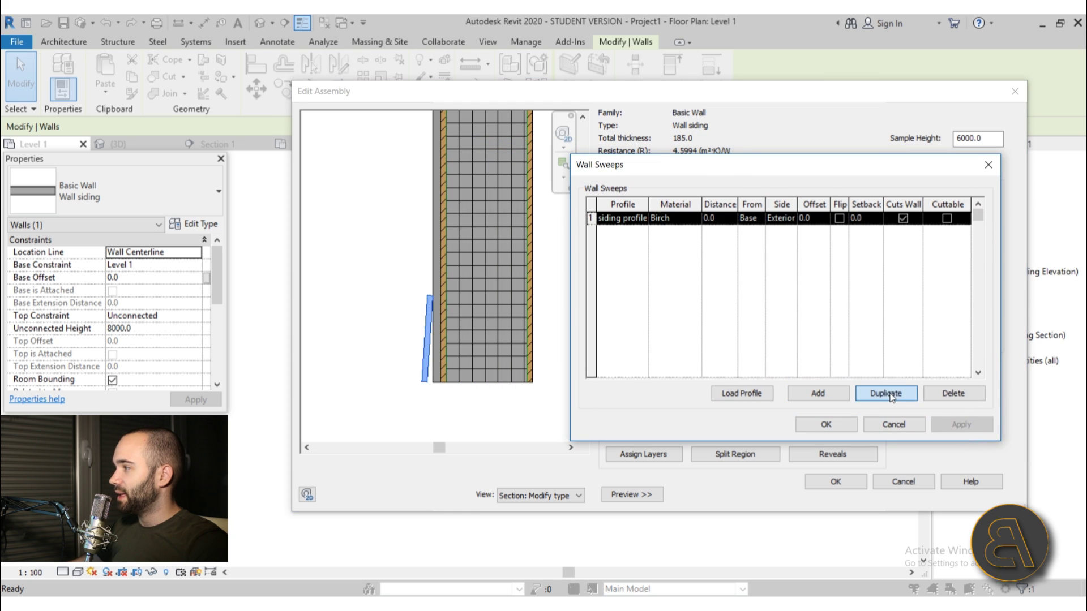
Set the distance of sweep 1 to 155 from the base and apply it.
click(722, 220)
click(724, 220)
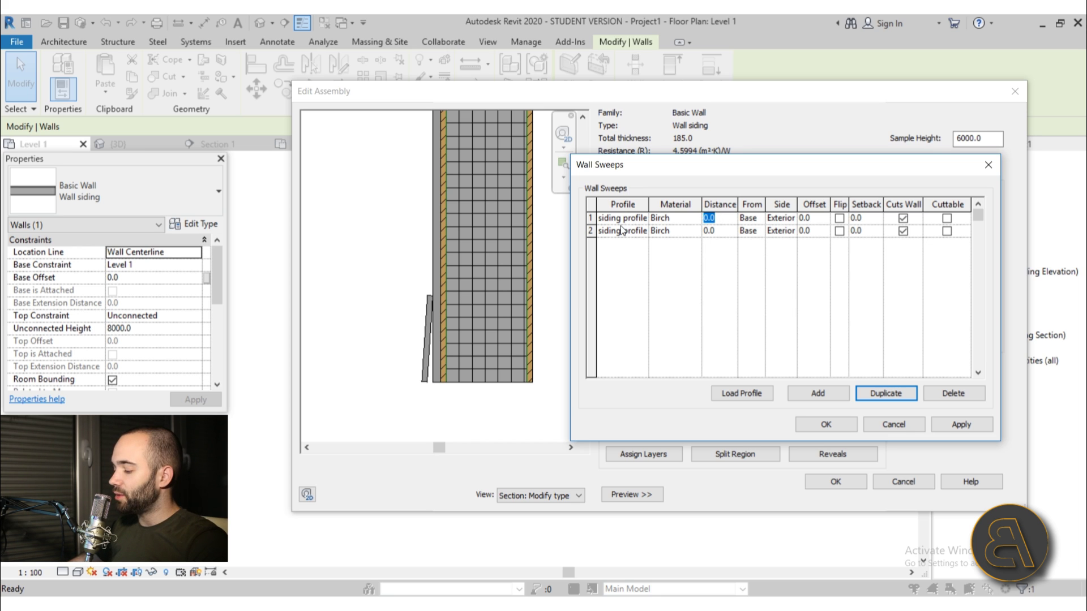
text(150)
key(BackSpace)
text(5)
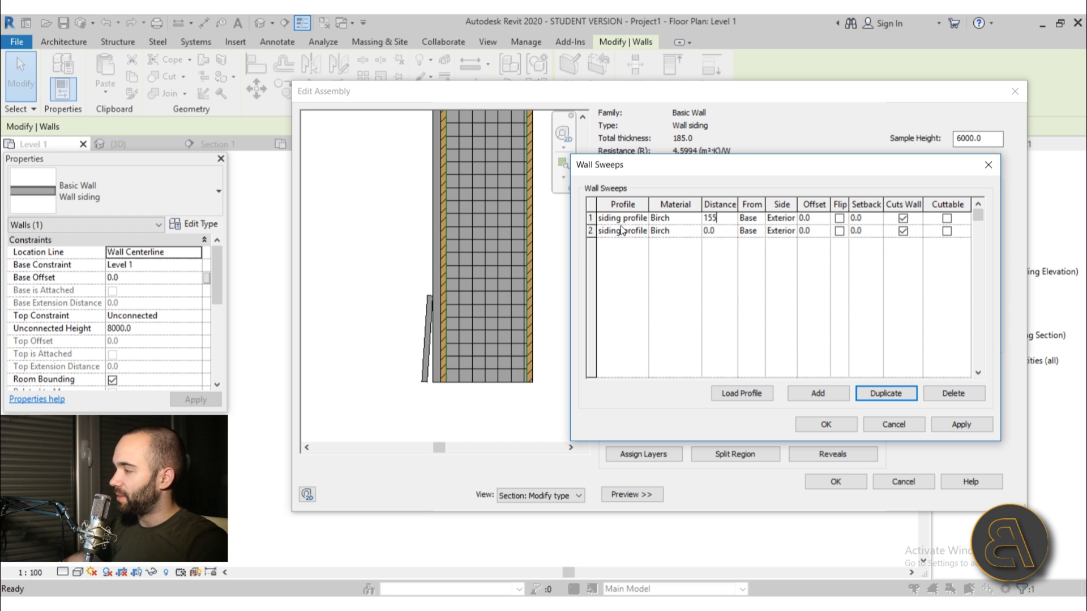
key(Tab)
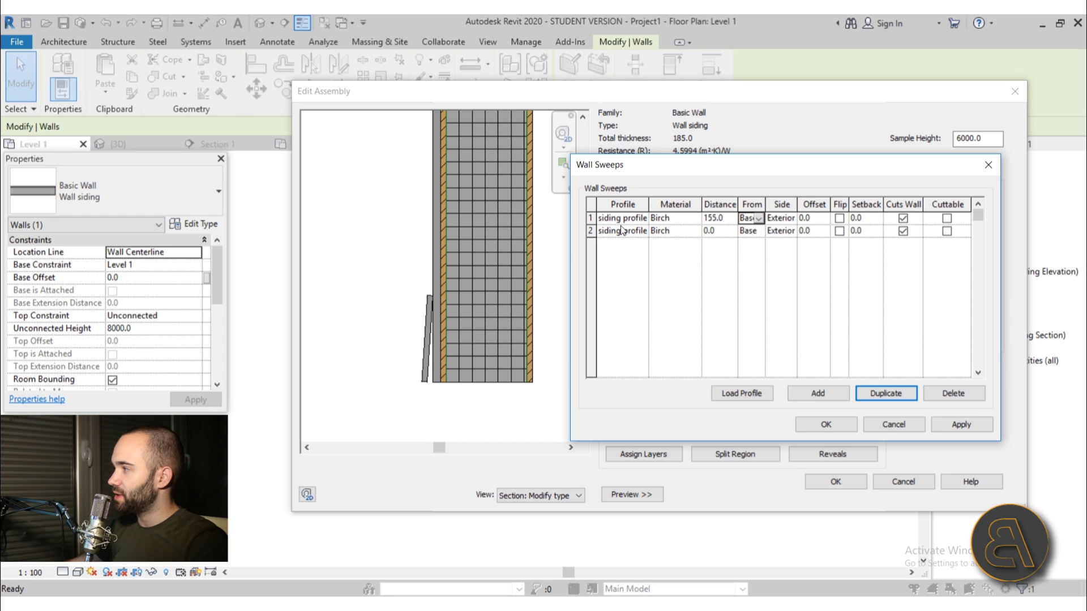
click(730, 218)
click(943, 431)
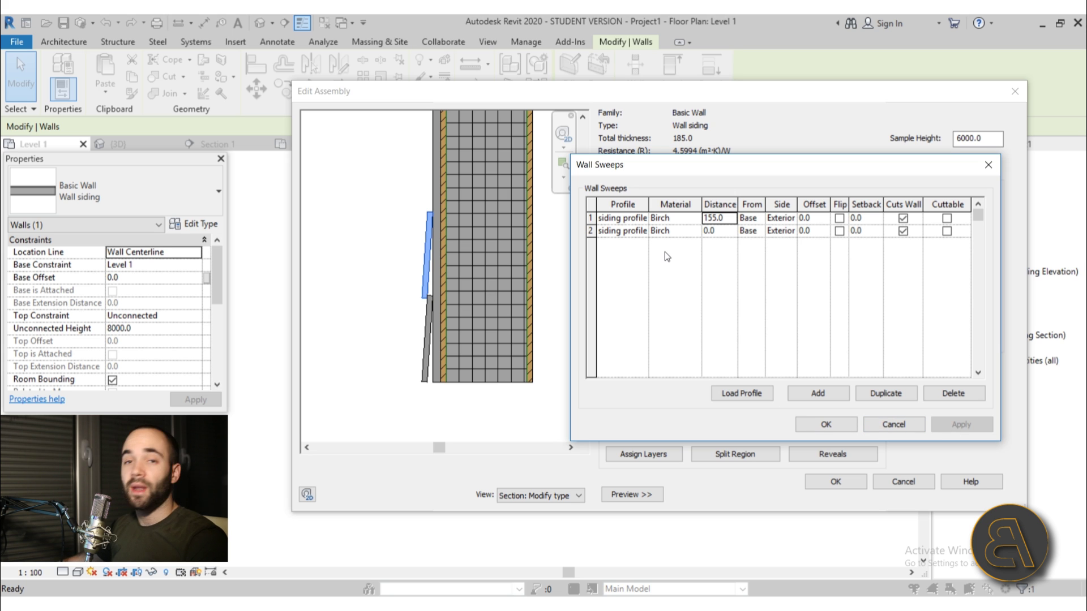
Duplicate the 155 siding sweep six times.
click(591, 218)
click(886, 394)
click(886, 393)
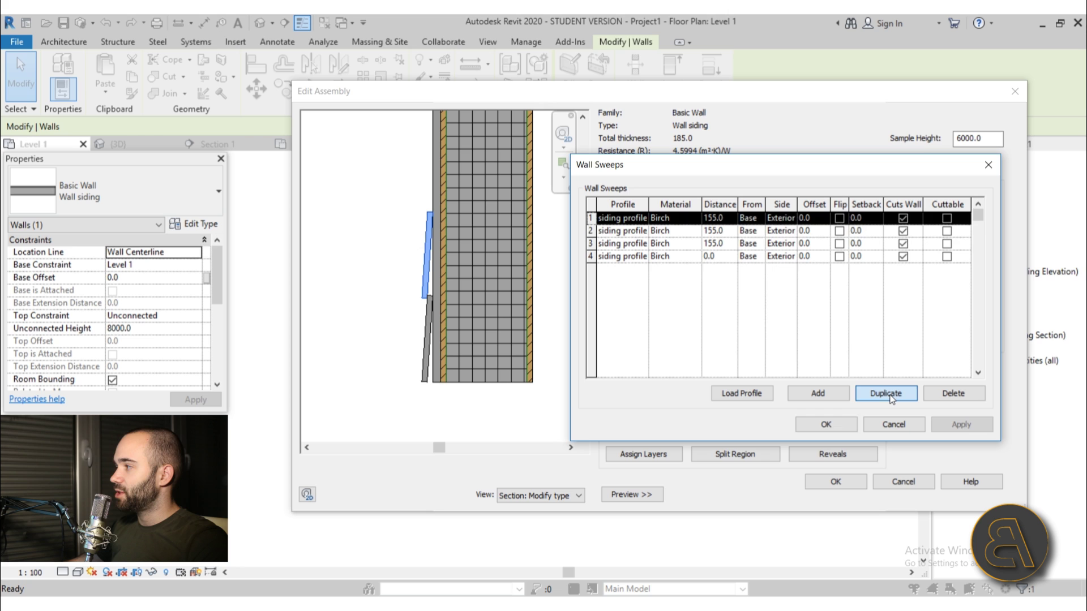
click(886, 394)
click(886, 394)
click(886, 394)
click(886, 393)
Set the distance of sweep 6 to 310 and of sweep 5 to 465.
click(719, 281)
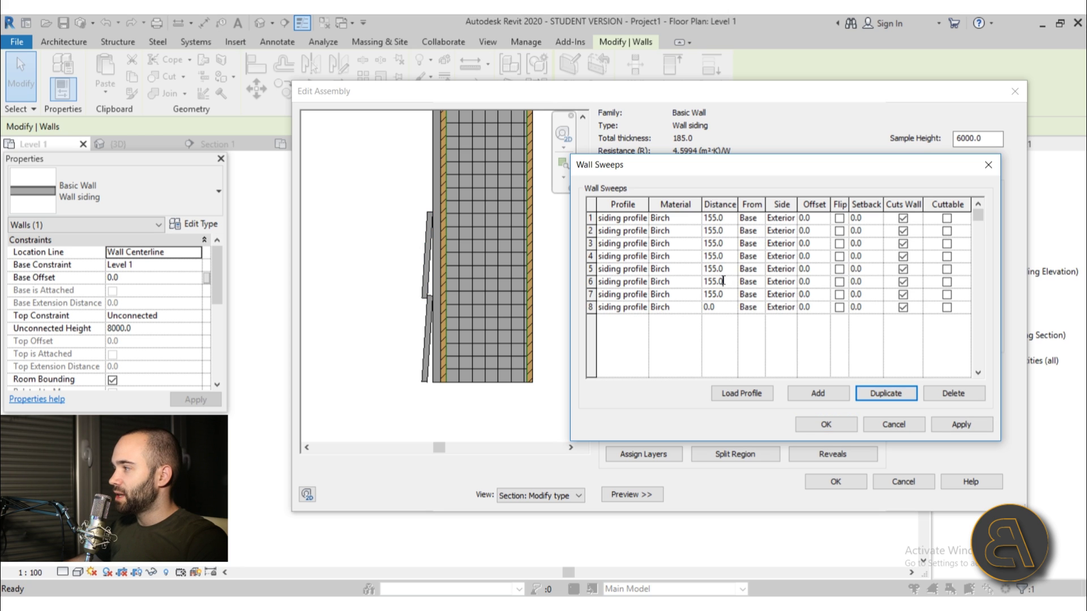
text(310)
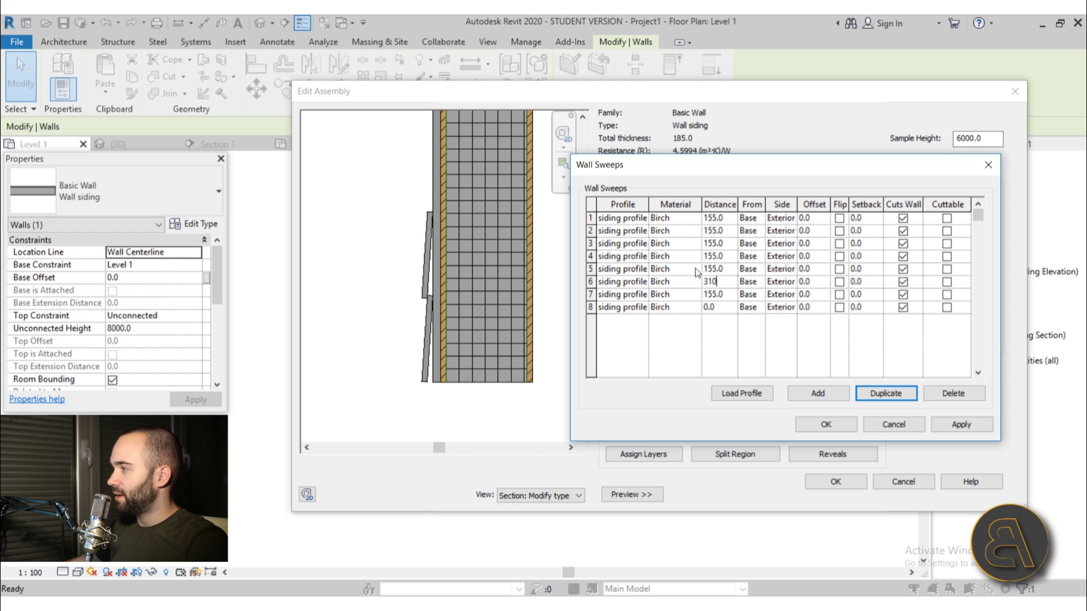
key(Up)
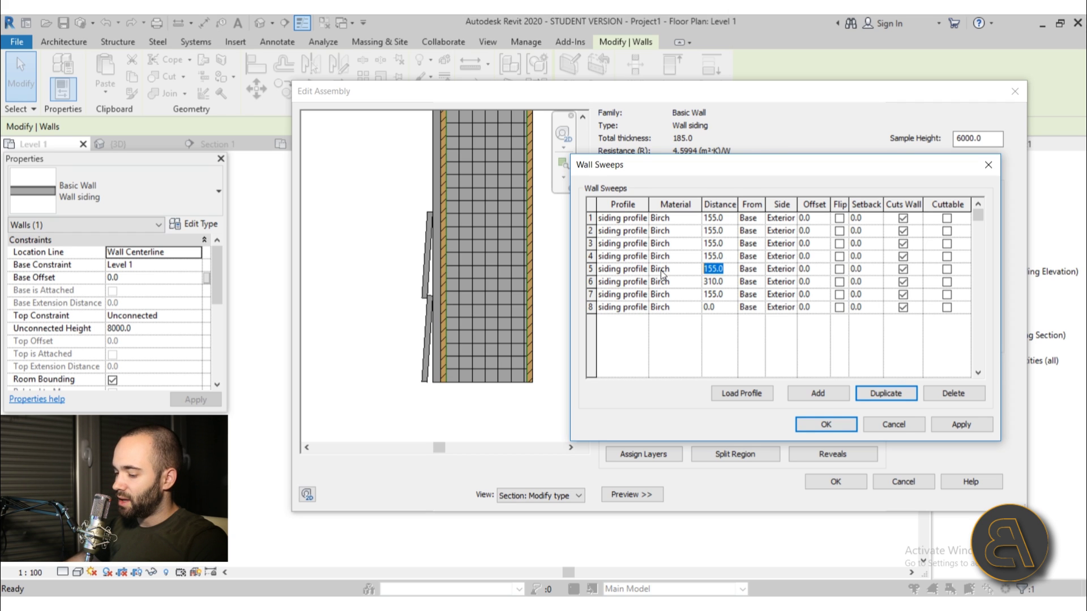
text(45)
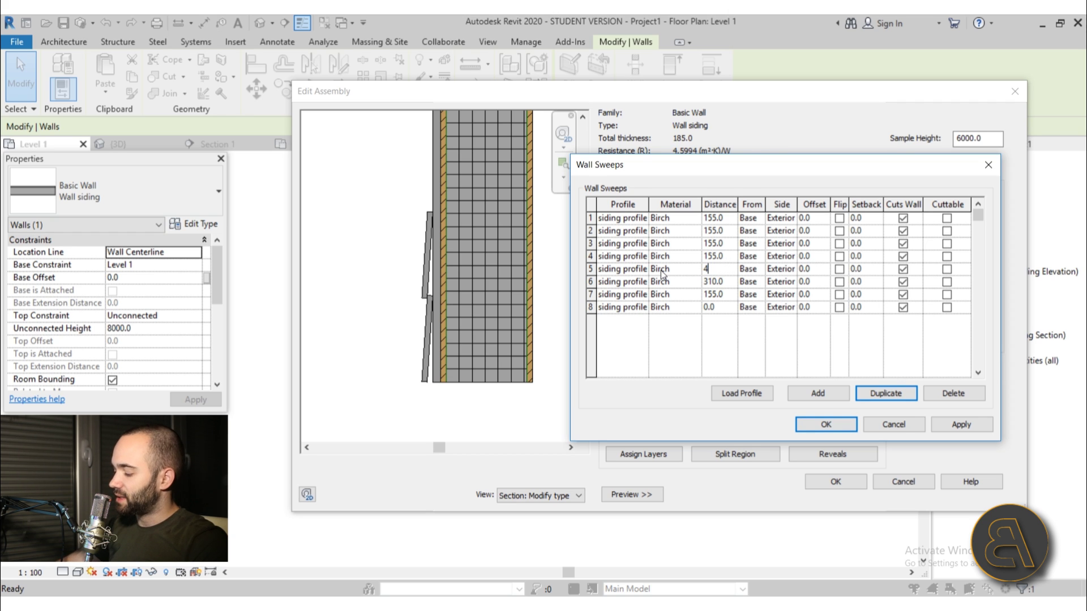
key(Tab)
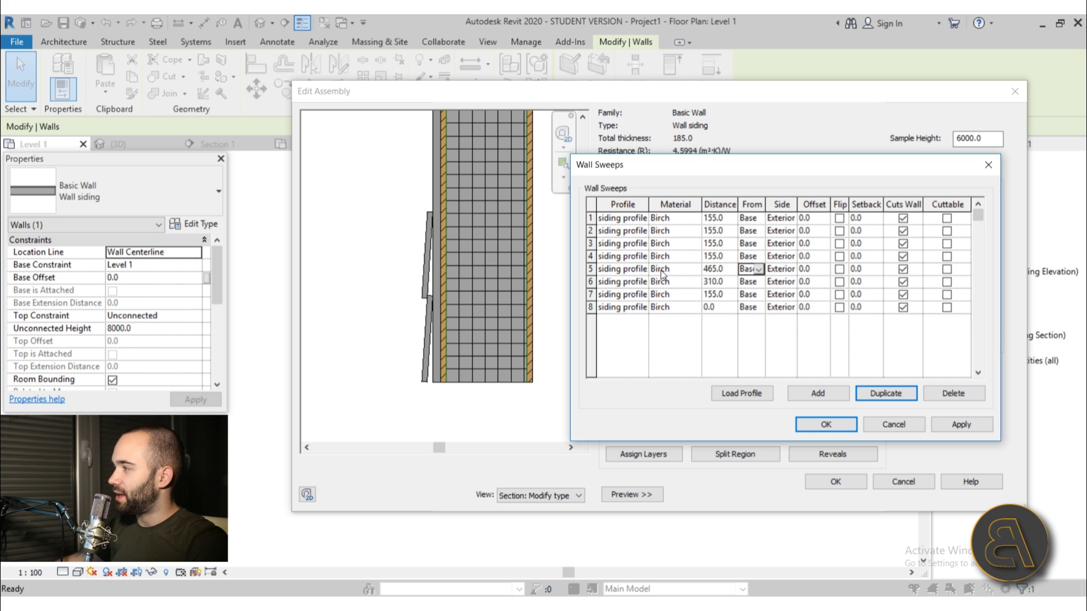
Set the distance of sweep 4 to 620 and of sweep 3 to 775.
click(719, 256)
double_click(723, 256)
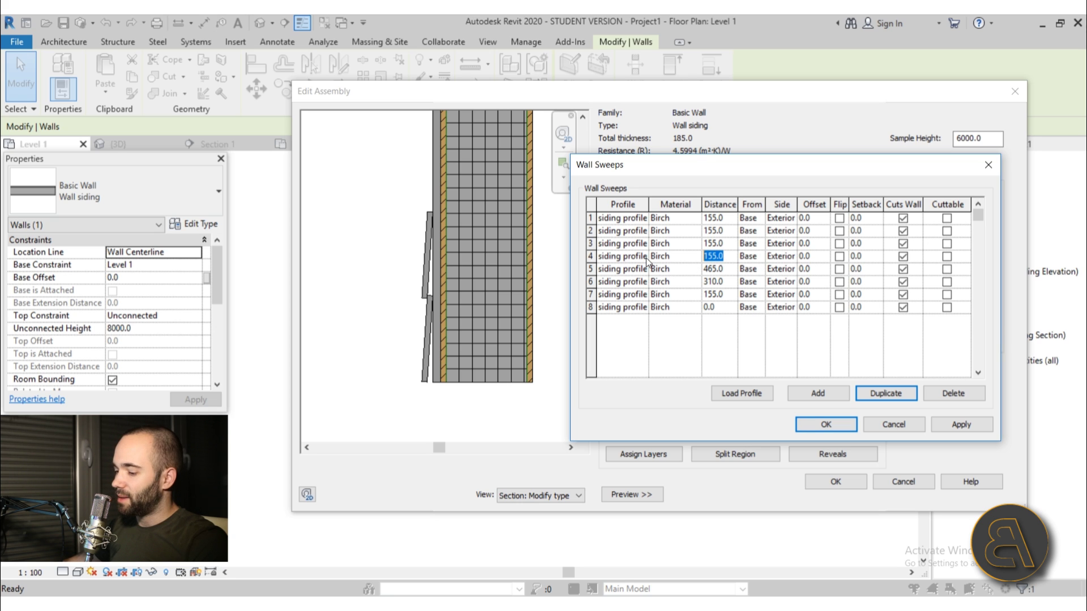
text(6)
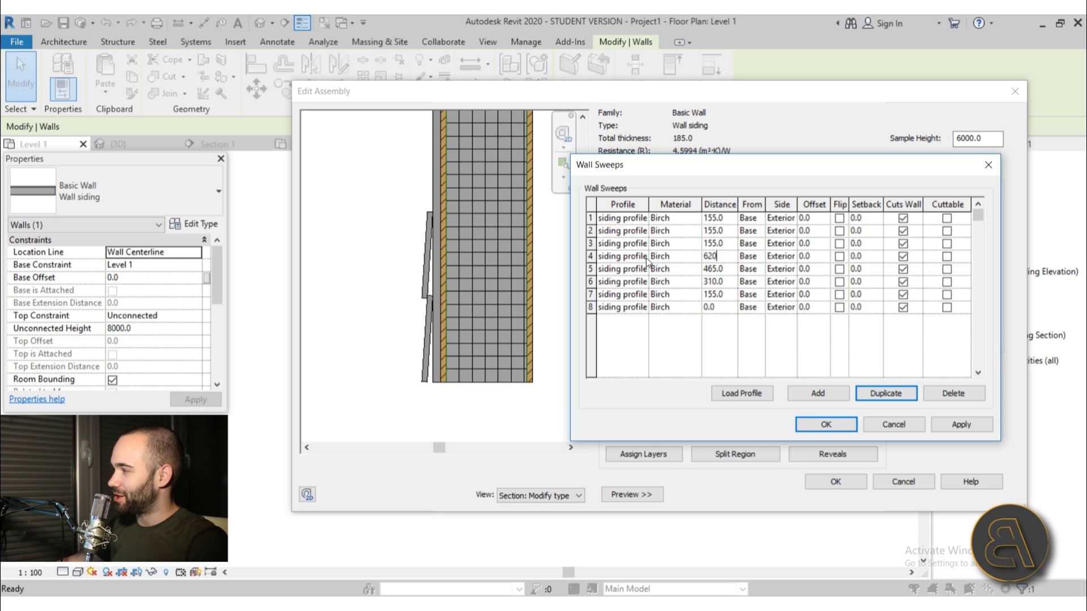
text(20)
key(Up)
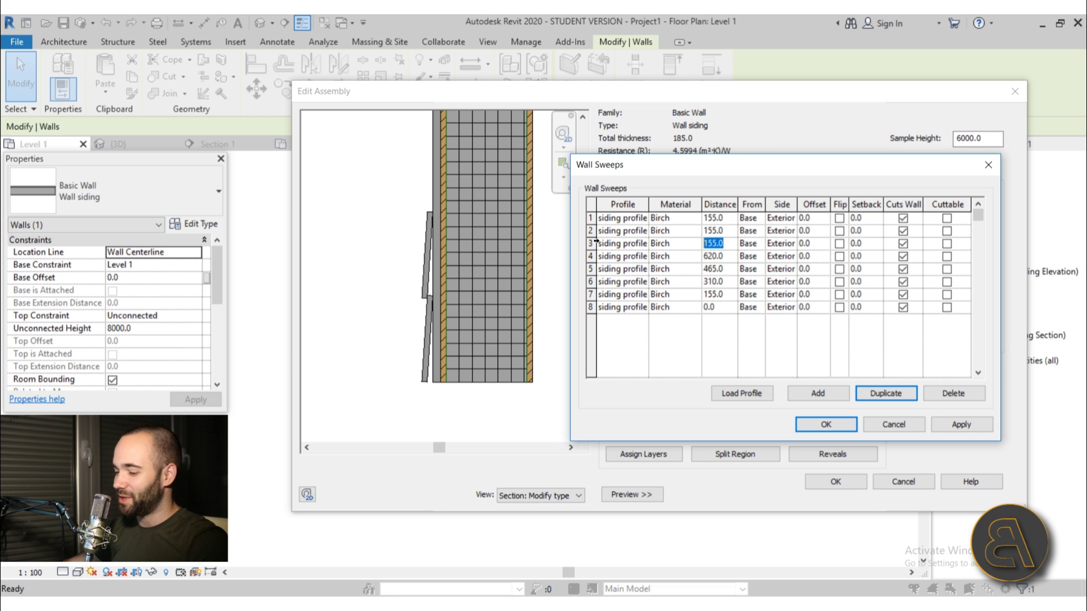
text(775)
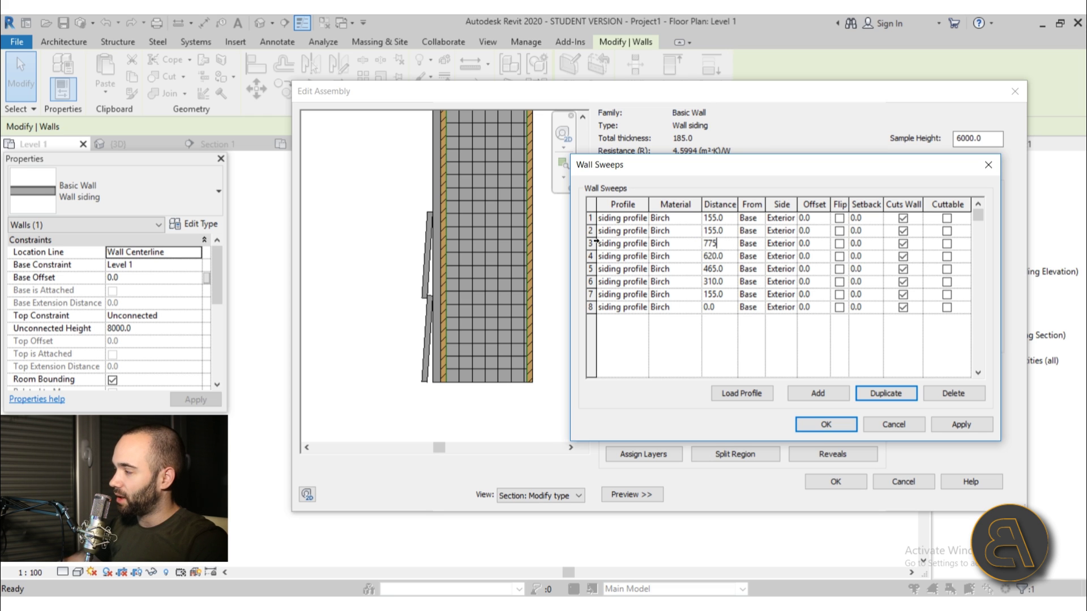
Set the distance of sweep 2 to 930 and of sweep 1 to 1085.
key(Up)
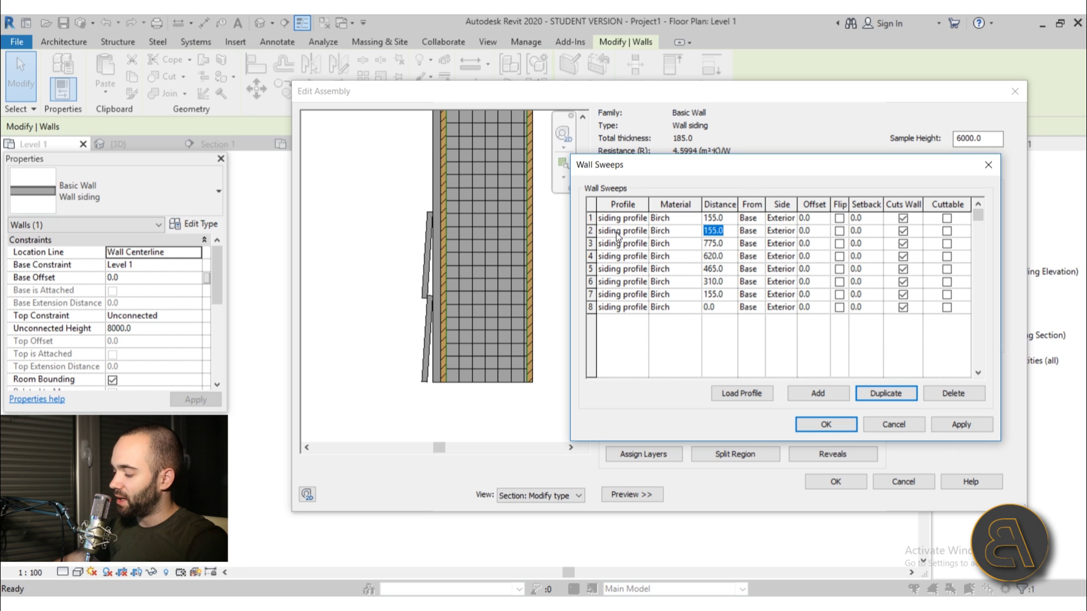
text(930)
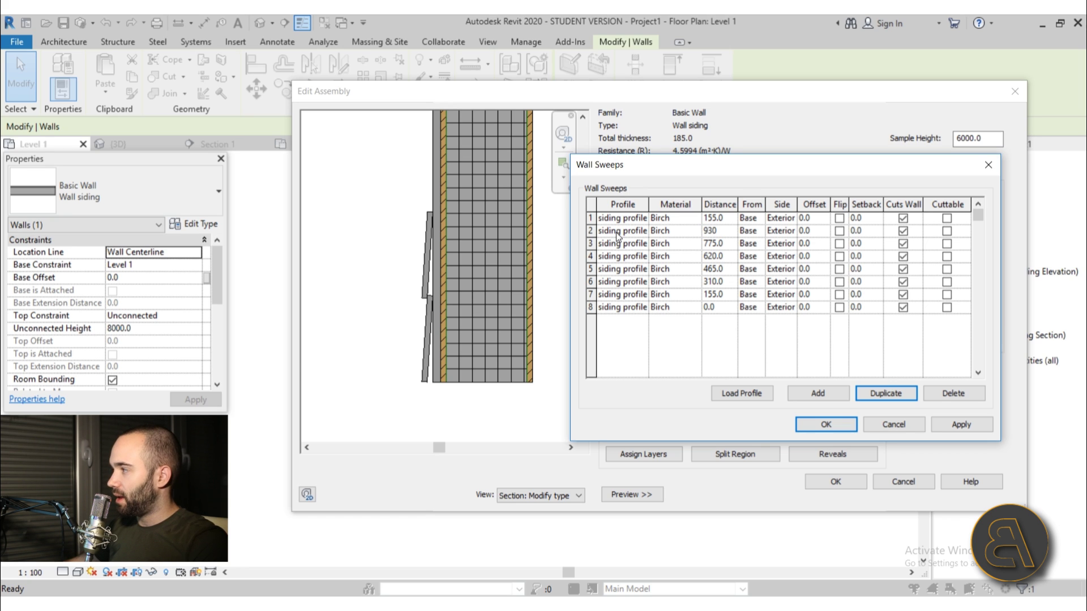
key(Up)
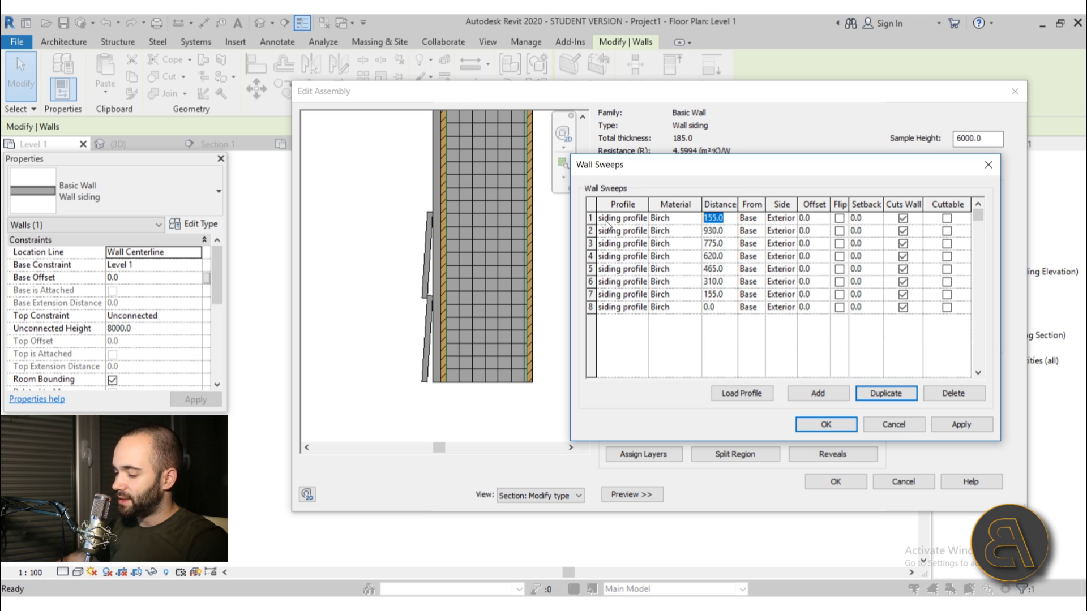
text(1085)
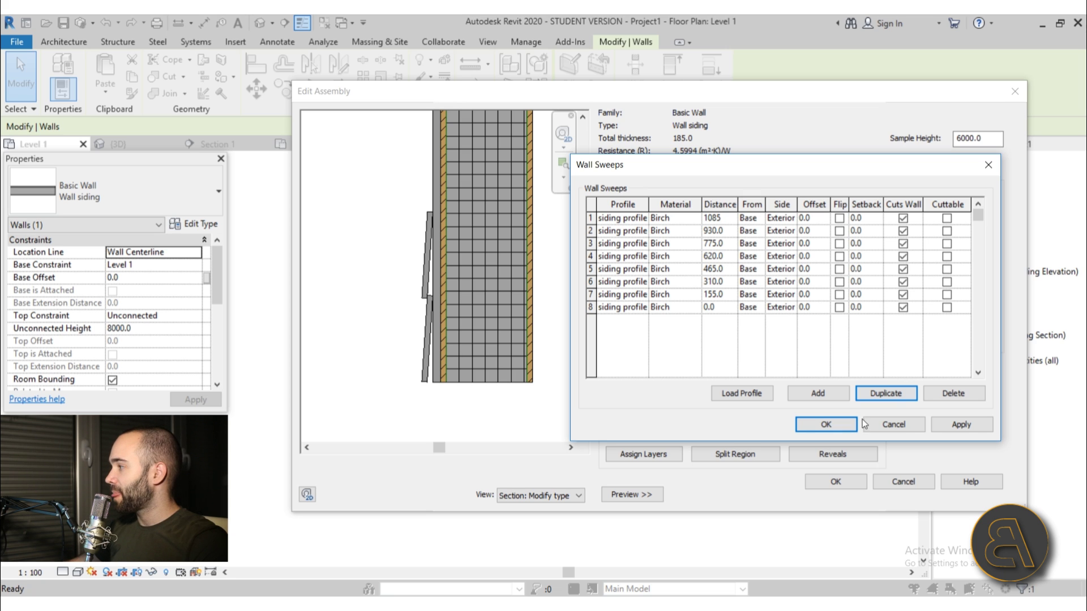
Duplicate the 1085 siding sweep three times and set the distance of sweep 3 to 1240.
click(889, 395)
click(890, 396)
click(891, 396)
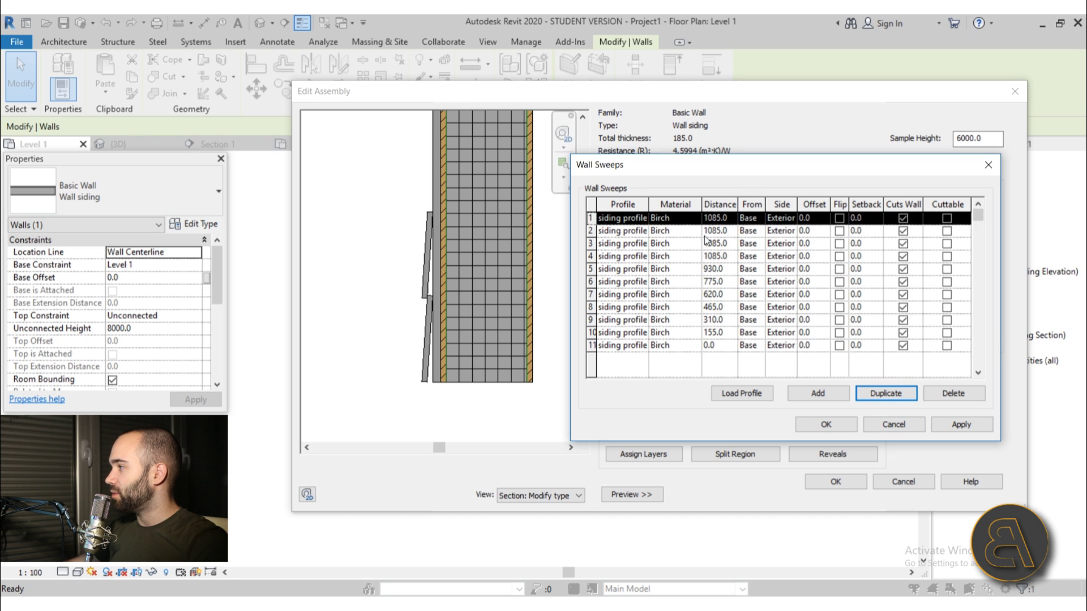
click(730, 245)
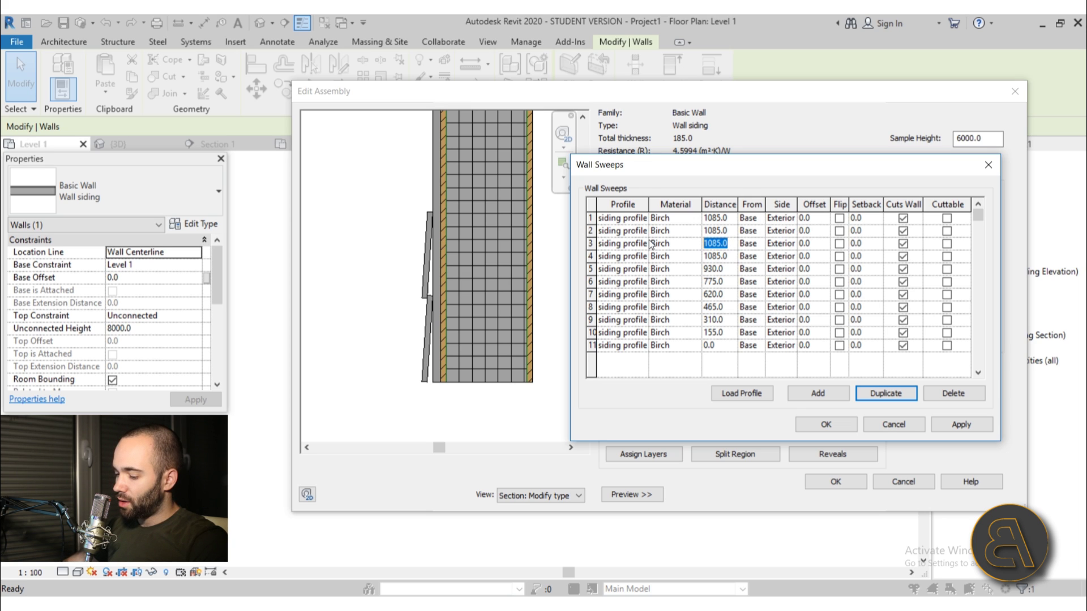
text(1240)
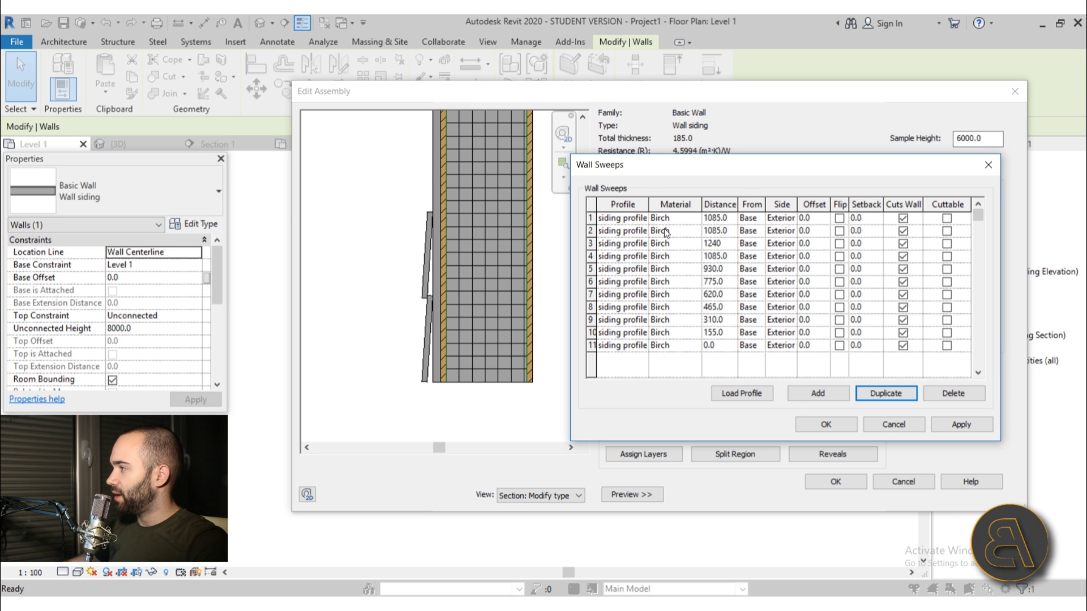
Set the distance of sweep 2 to 1395 and of sweep 1 to 1550.
click(731, 230)
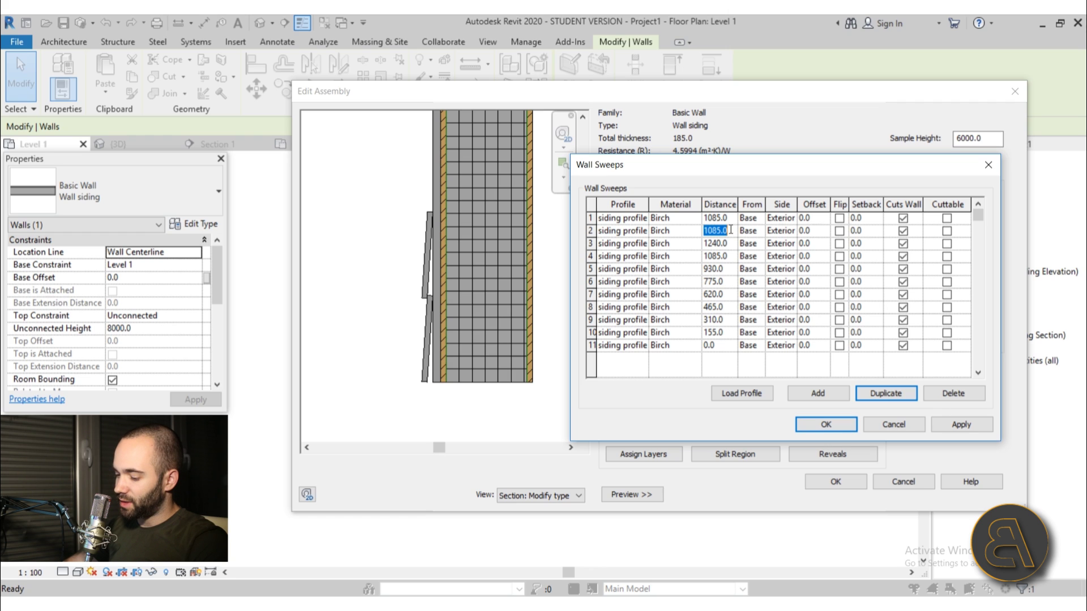
text(1395)
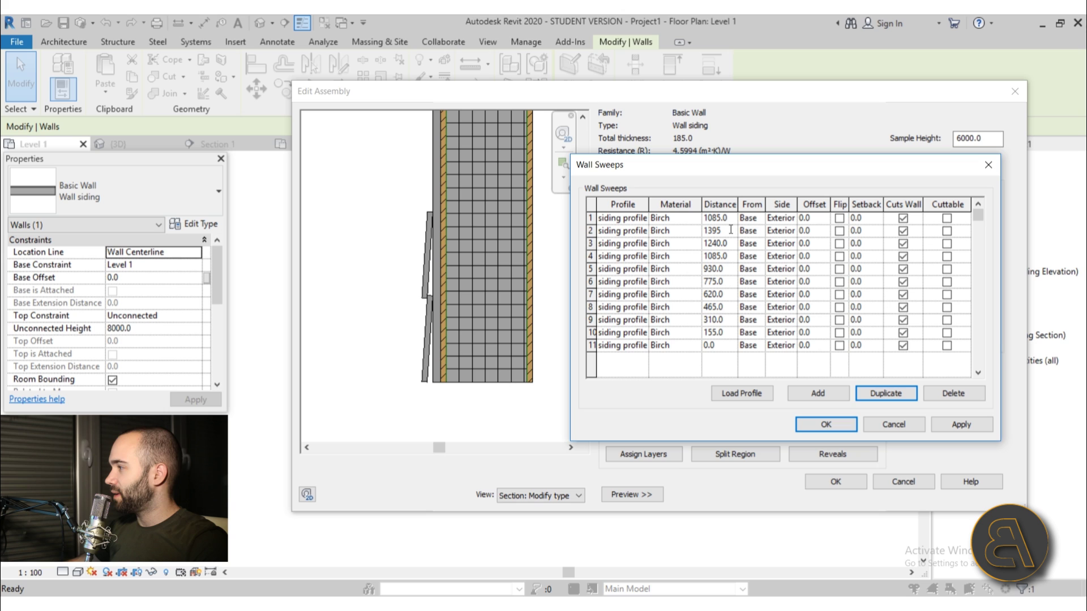
click(732, 222)
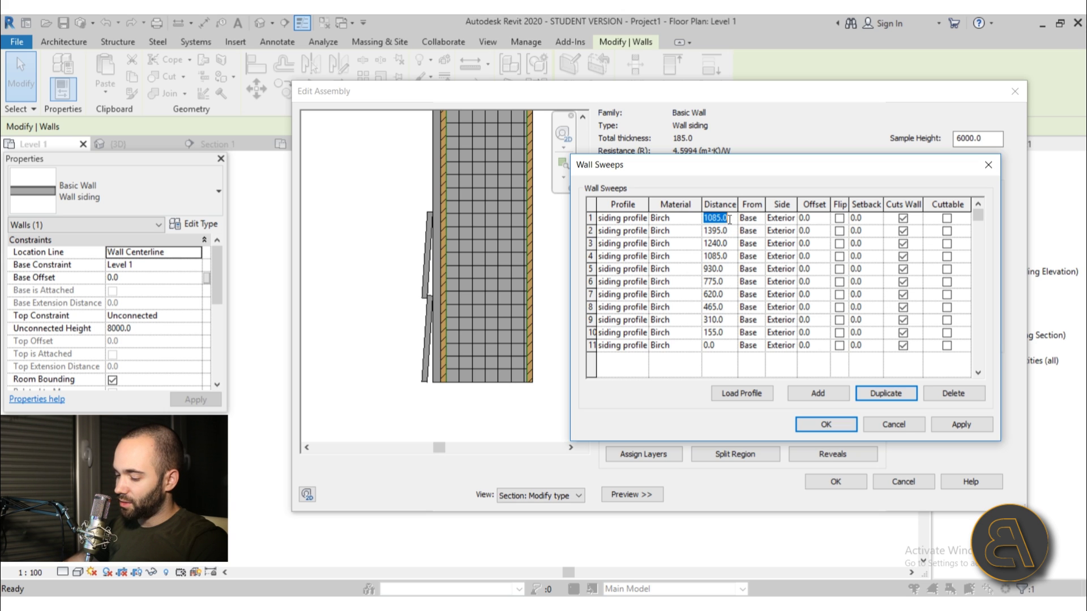
text(1550)
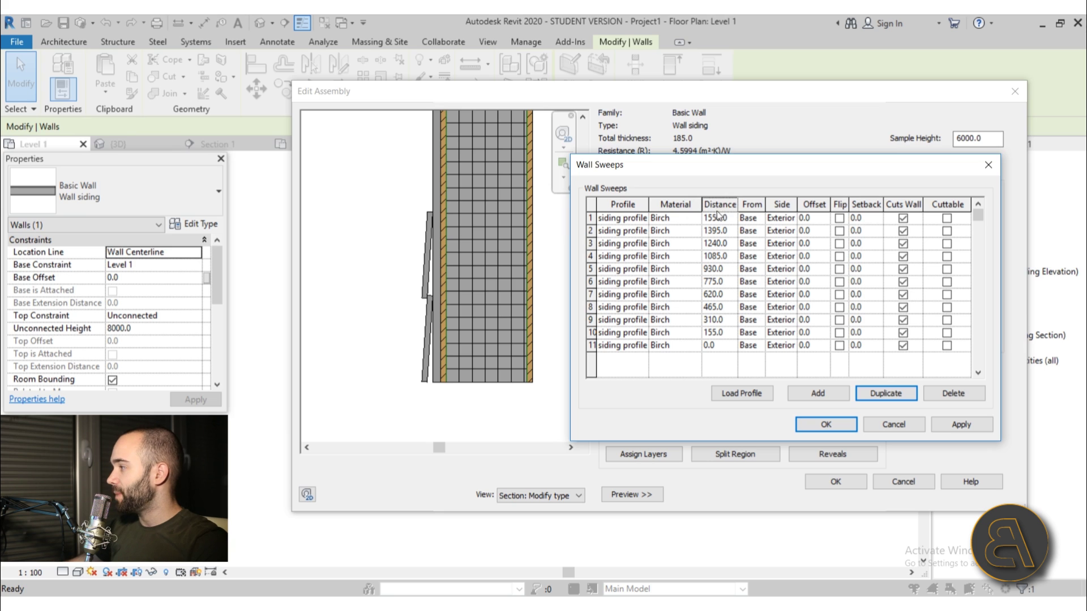
Apply the wall sweeps and accept the assembly and type properties of the Wall siding type.
click(960, 425)
click(821, 425)
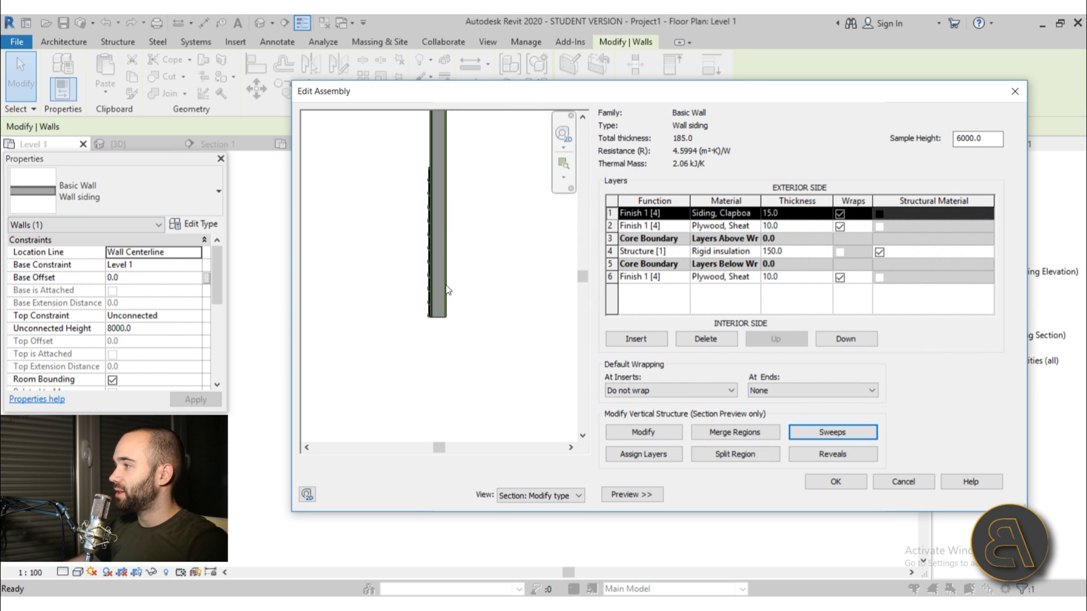
scroll(418, 158, up, 4)
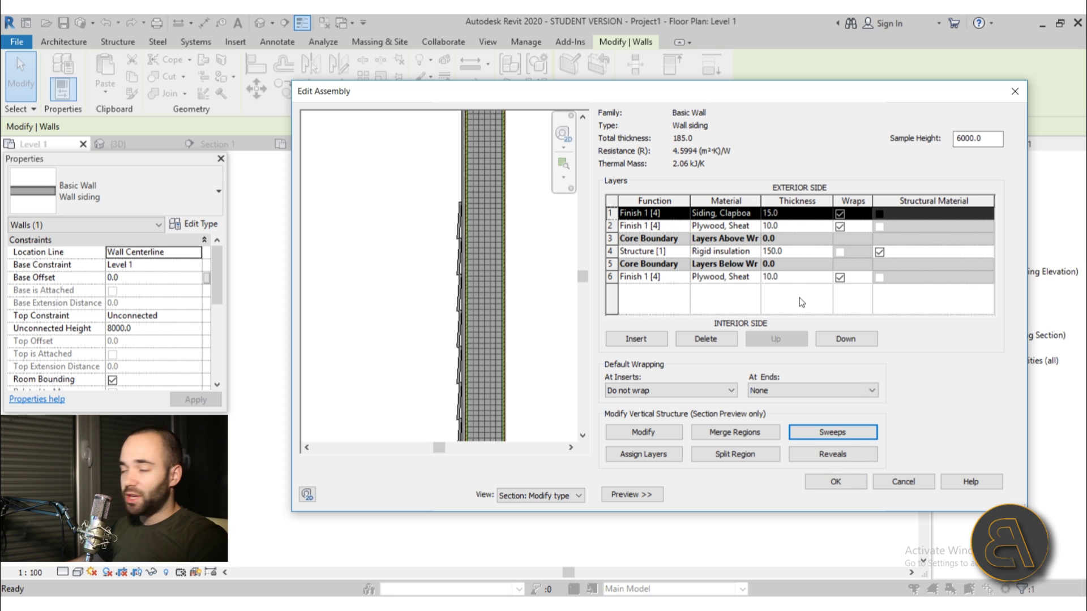
click(843, 480)
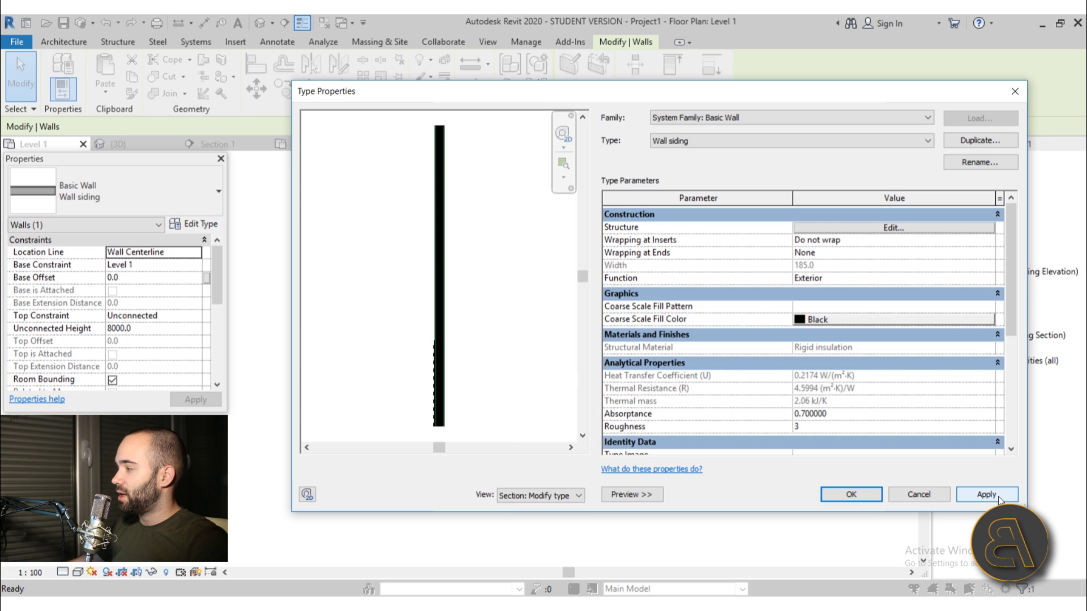
click(851, 494)
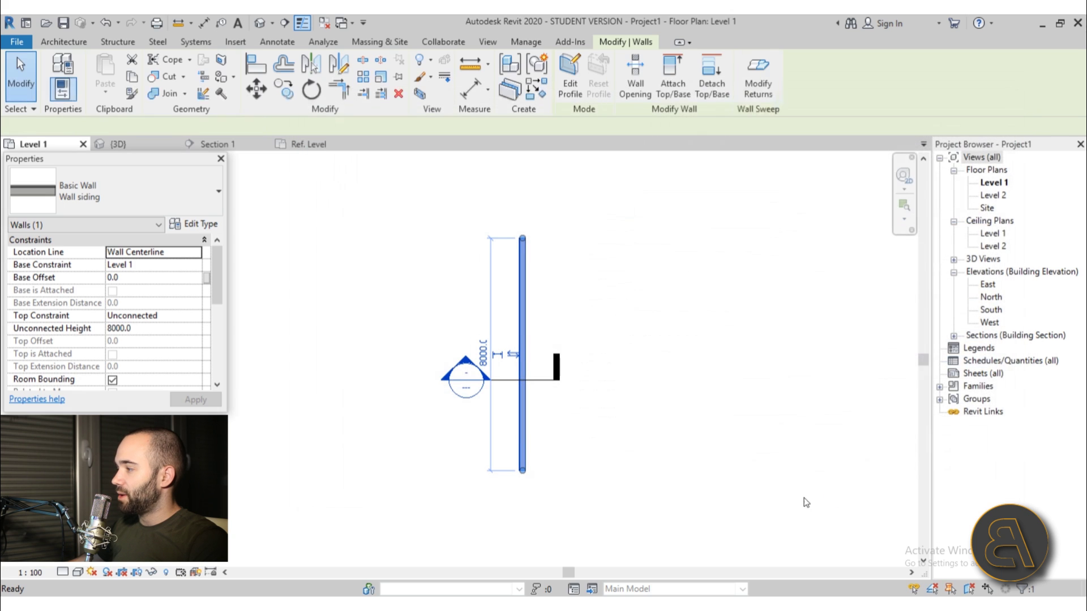
Examine the stacked siding boards on the wall's exterior face in Section 1.
click(390, 300)
double_click(465, 377)
scroll(431, 453, up, 4)
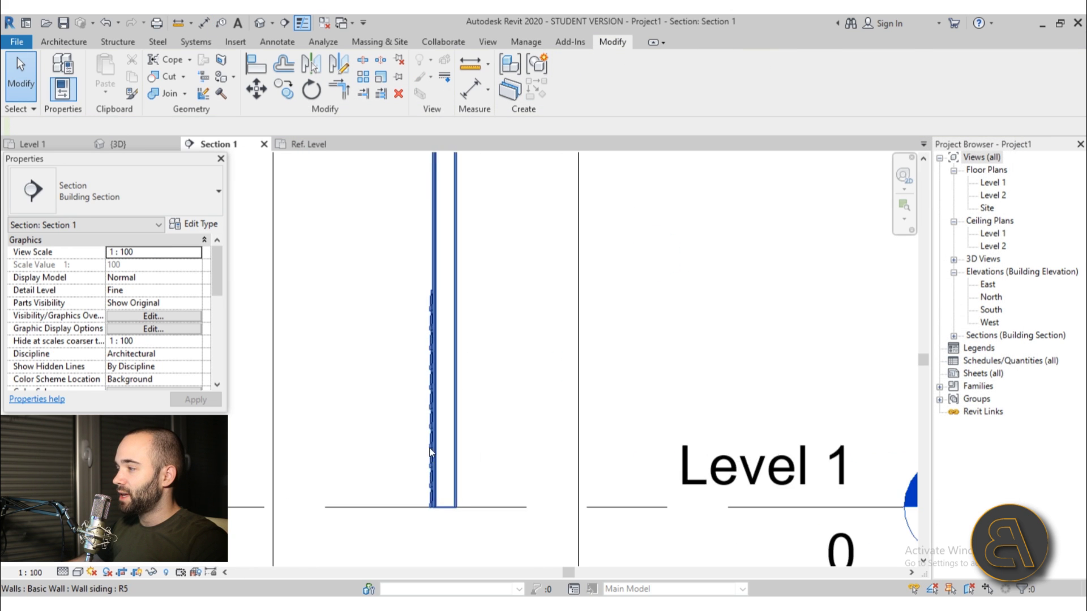
scroll(430, 453, up, 2)
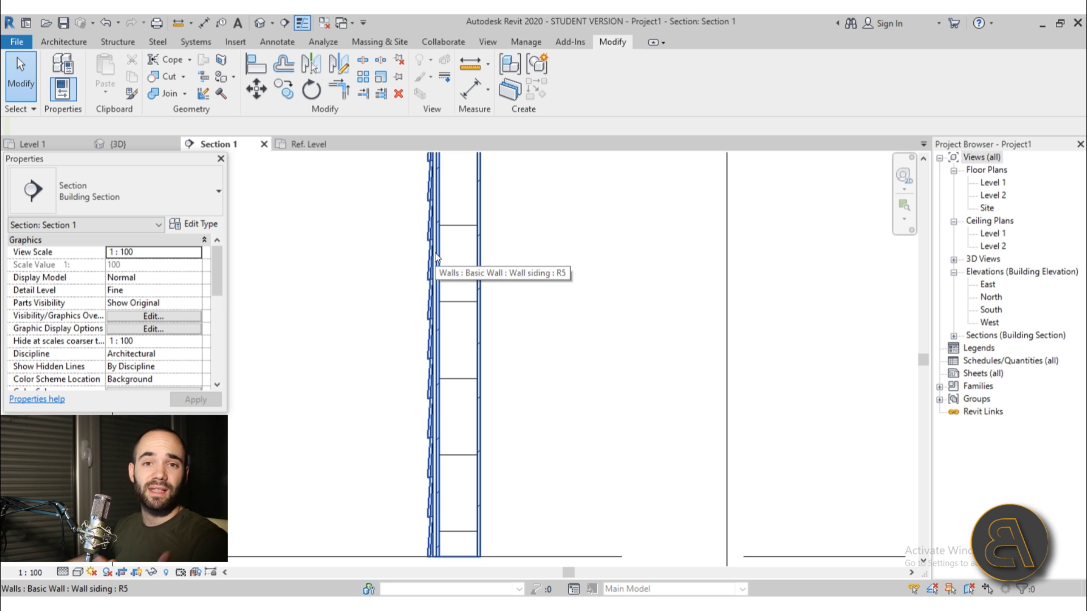
scroll(410, 351, down, 1)
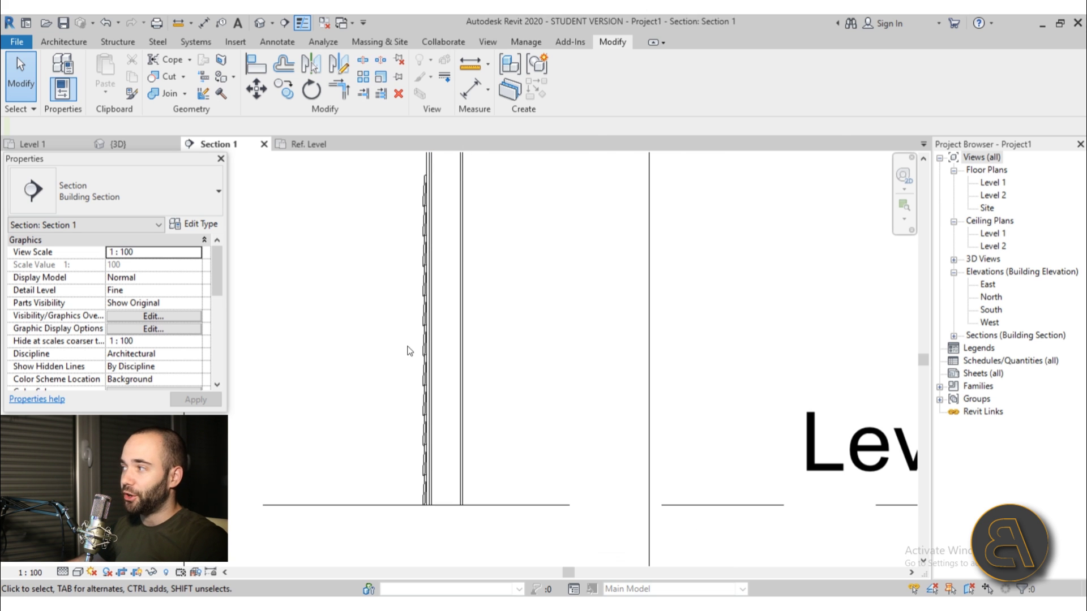
Examine the Birch siding boards along the lower part of the wall in the 3D view.
click(257, 24)
scroll(475, 335, down, 5)
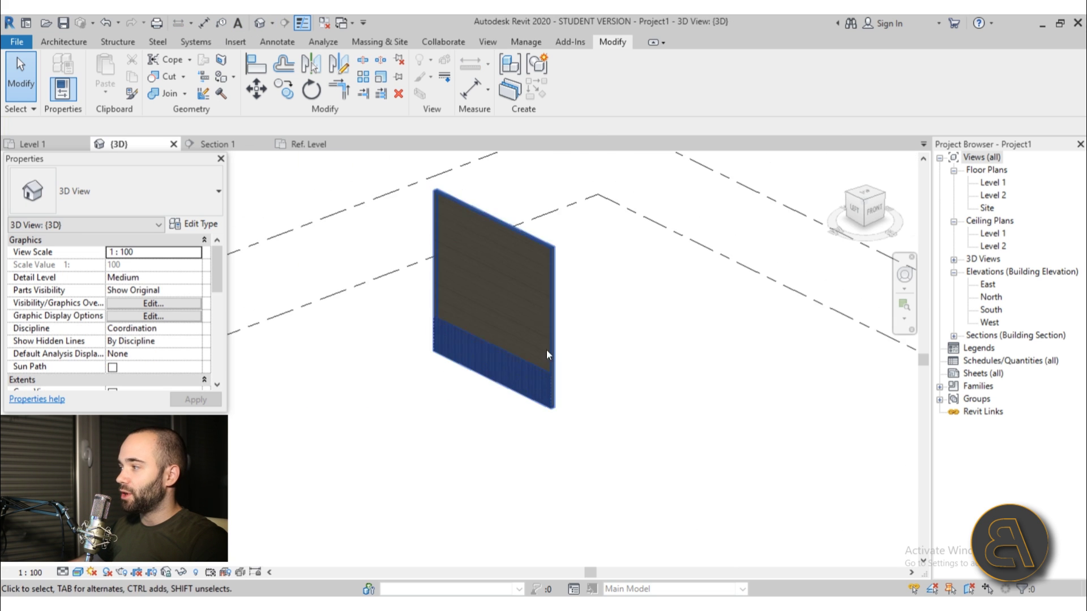
scroll(793, 396, up, 6)
scroll(824, 451, down, 3)
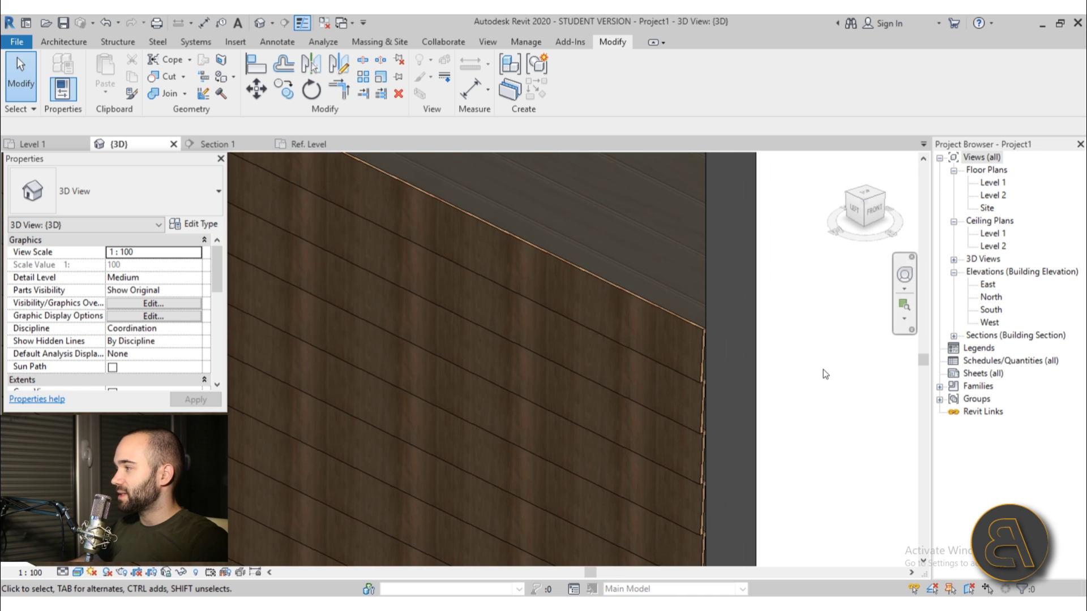
scroll(509, 481, down, 1)
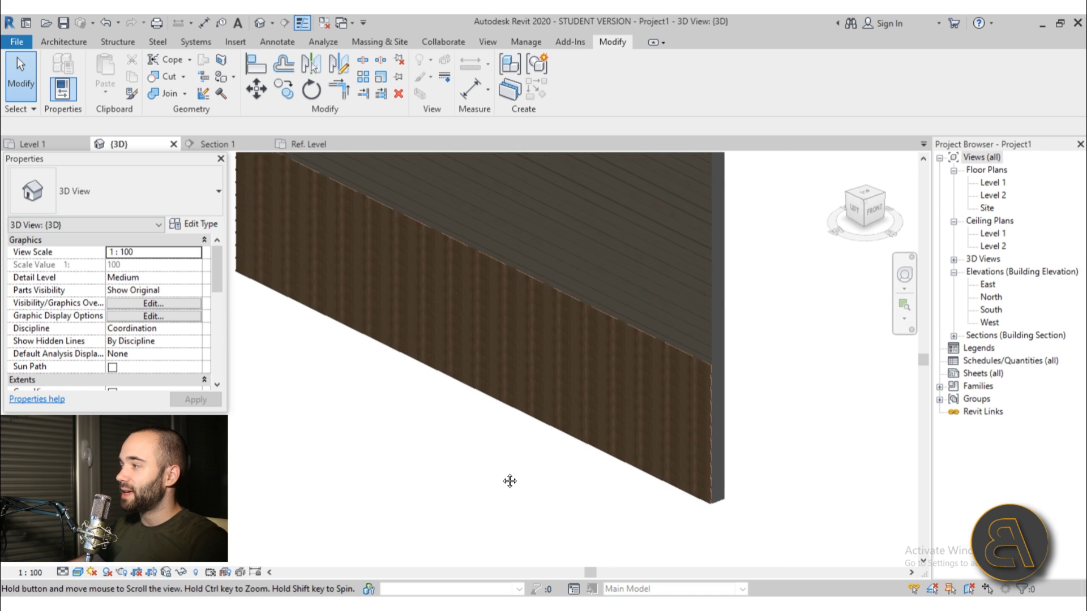
Place an M_Single-Flush 0915 x 2134mm door in the wall on Level 1, about 1900 mm from its upper end in plan.
double_click(990, 184)
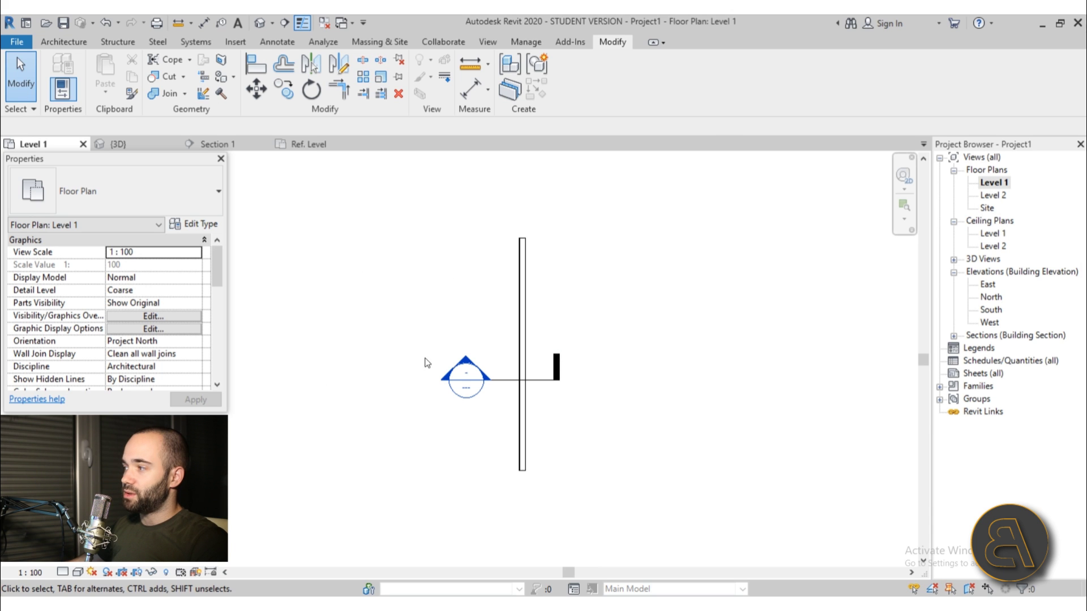
scroll(502, 376, up, 1)
click(63, 41)
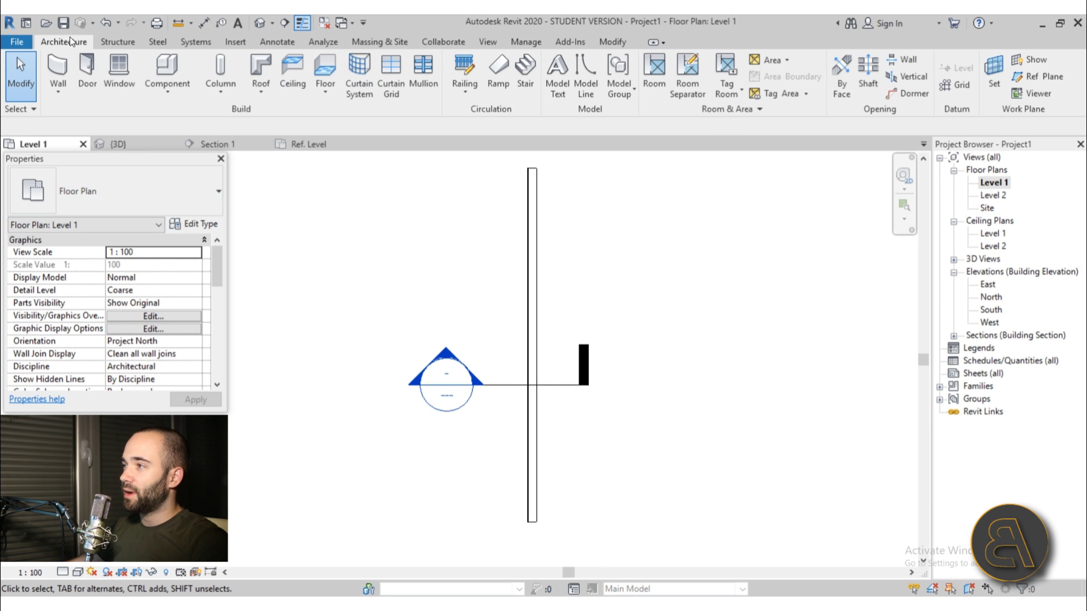
click(97, 74)
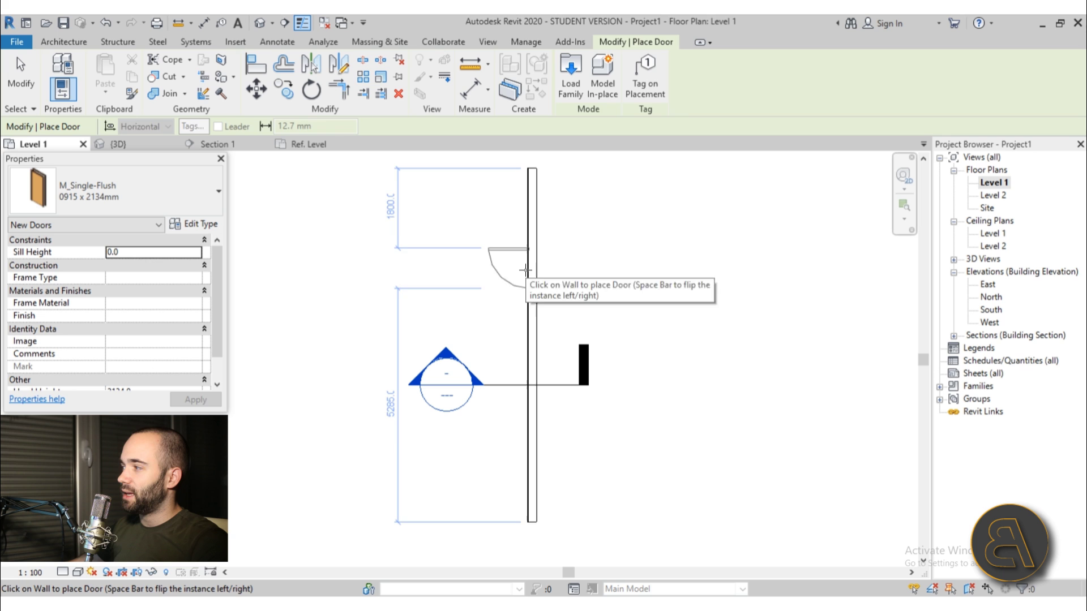
key(Escape)
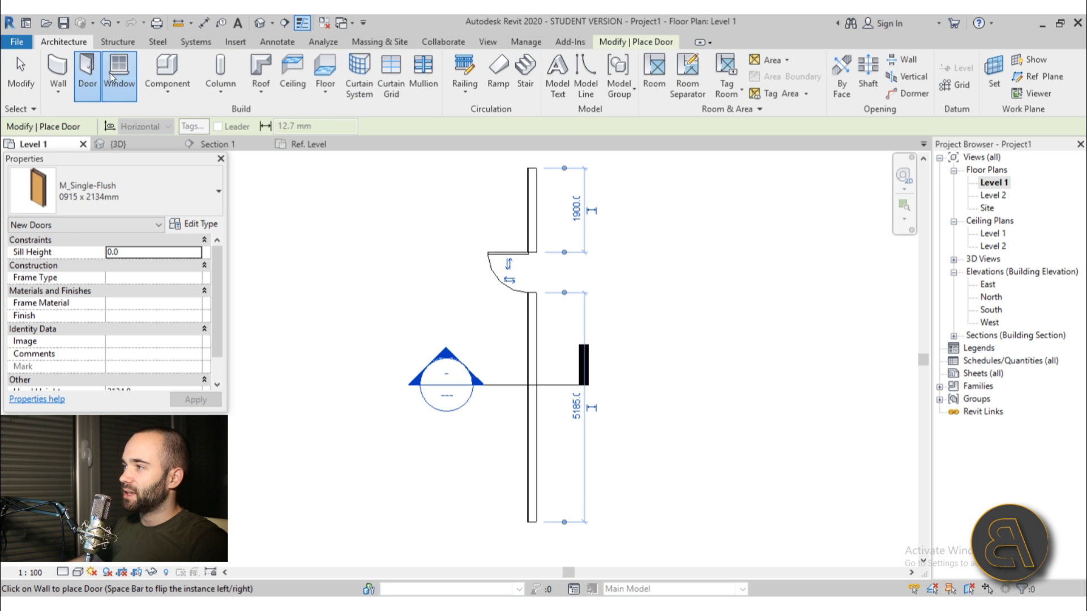
Place an M_Fixed 0915 x 1220mm window in the wall, about 1000 mm below the door in plan.
click(120, 74)
click(113, 192)
scroll(85, 340, up, 3)
click(84, 381)
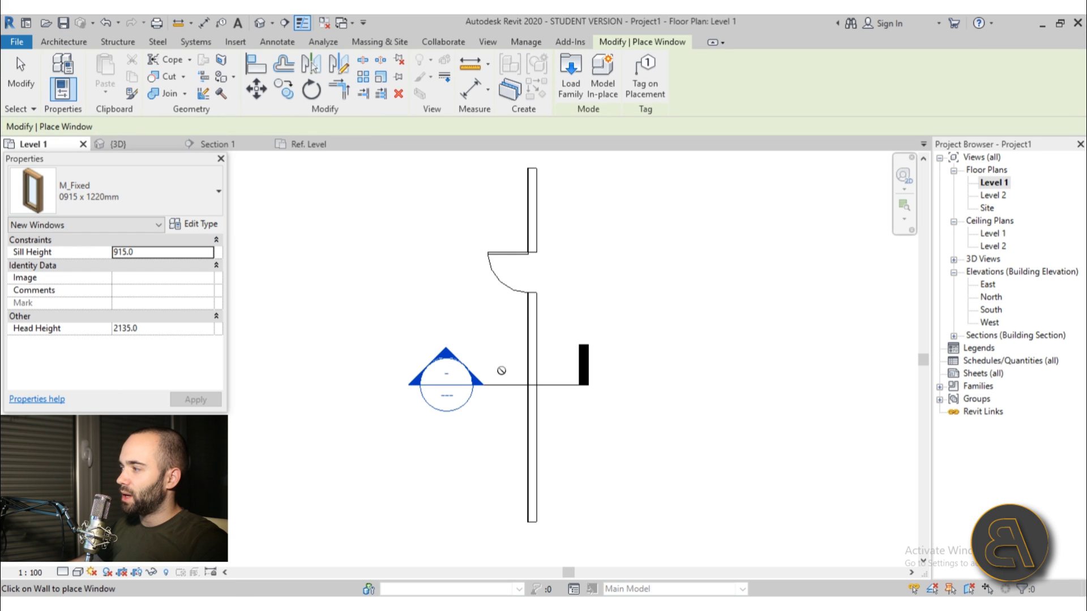
click(522, 358)
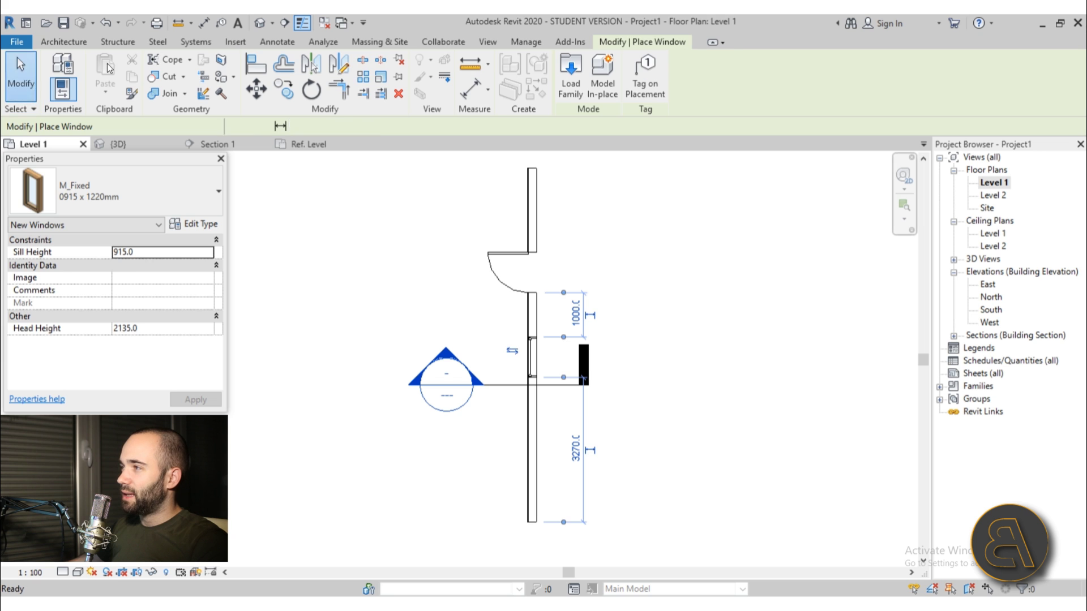
key(Escape)
Check in 3D how the siding boards are cut around the door and window.
click(258, 22)
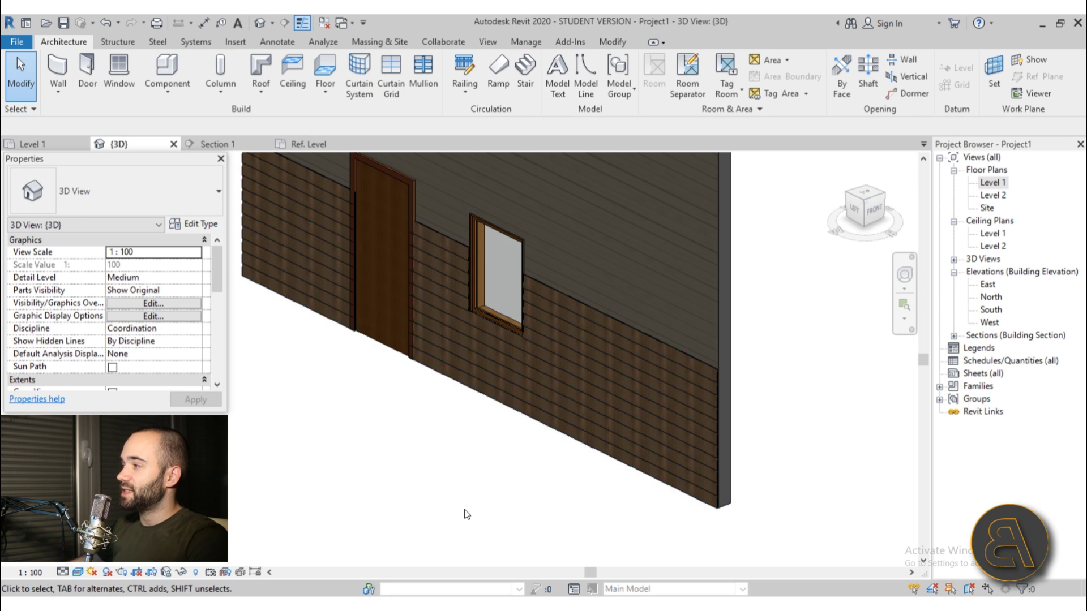
shift+middle_drag(463, 512, 369, 449)
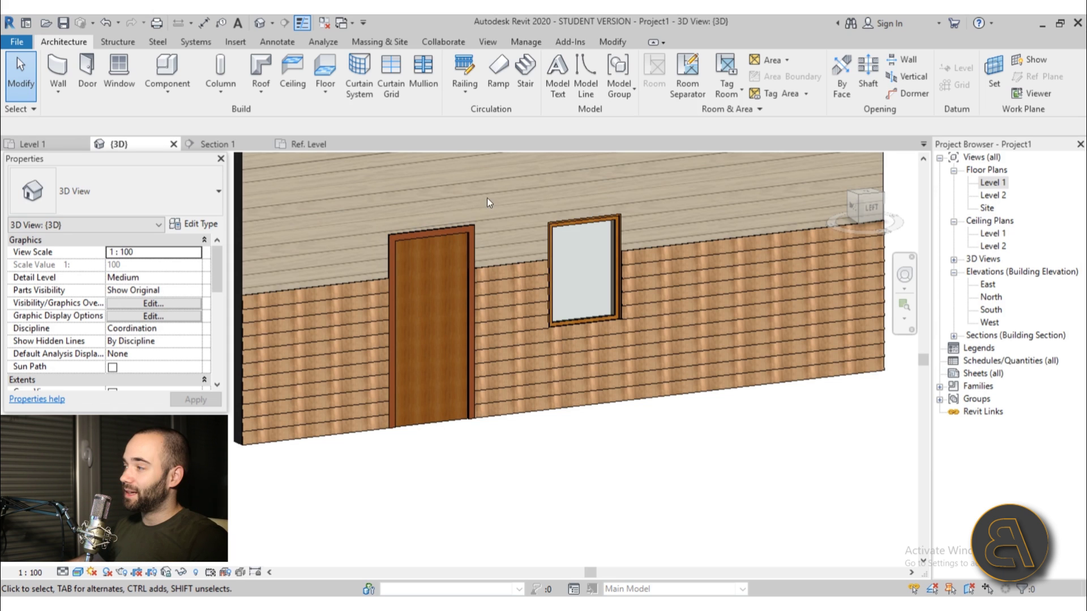
click(471, 237)
key(Escape)
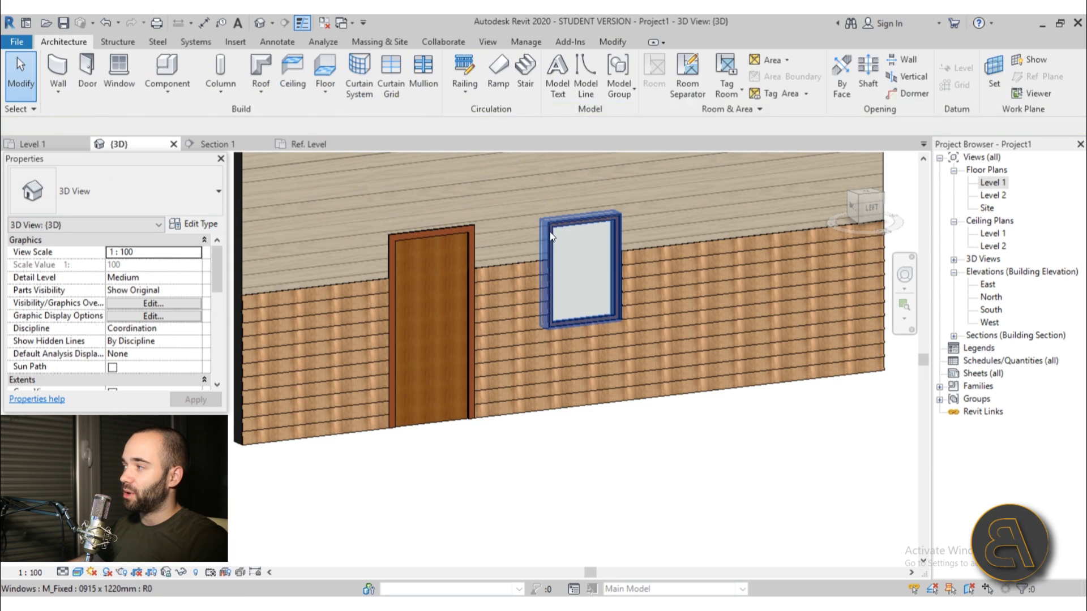